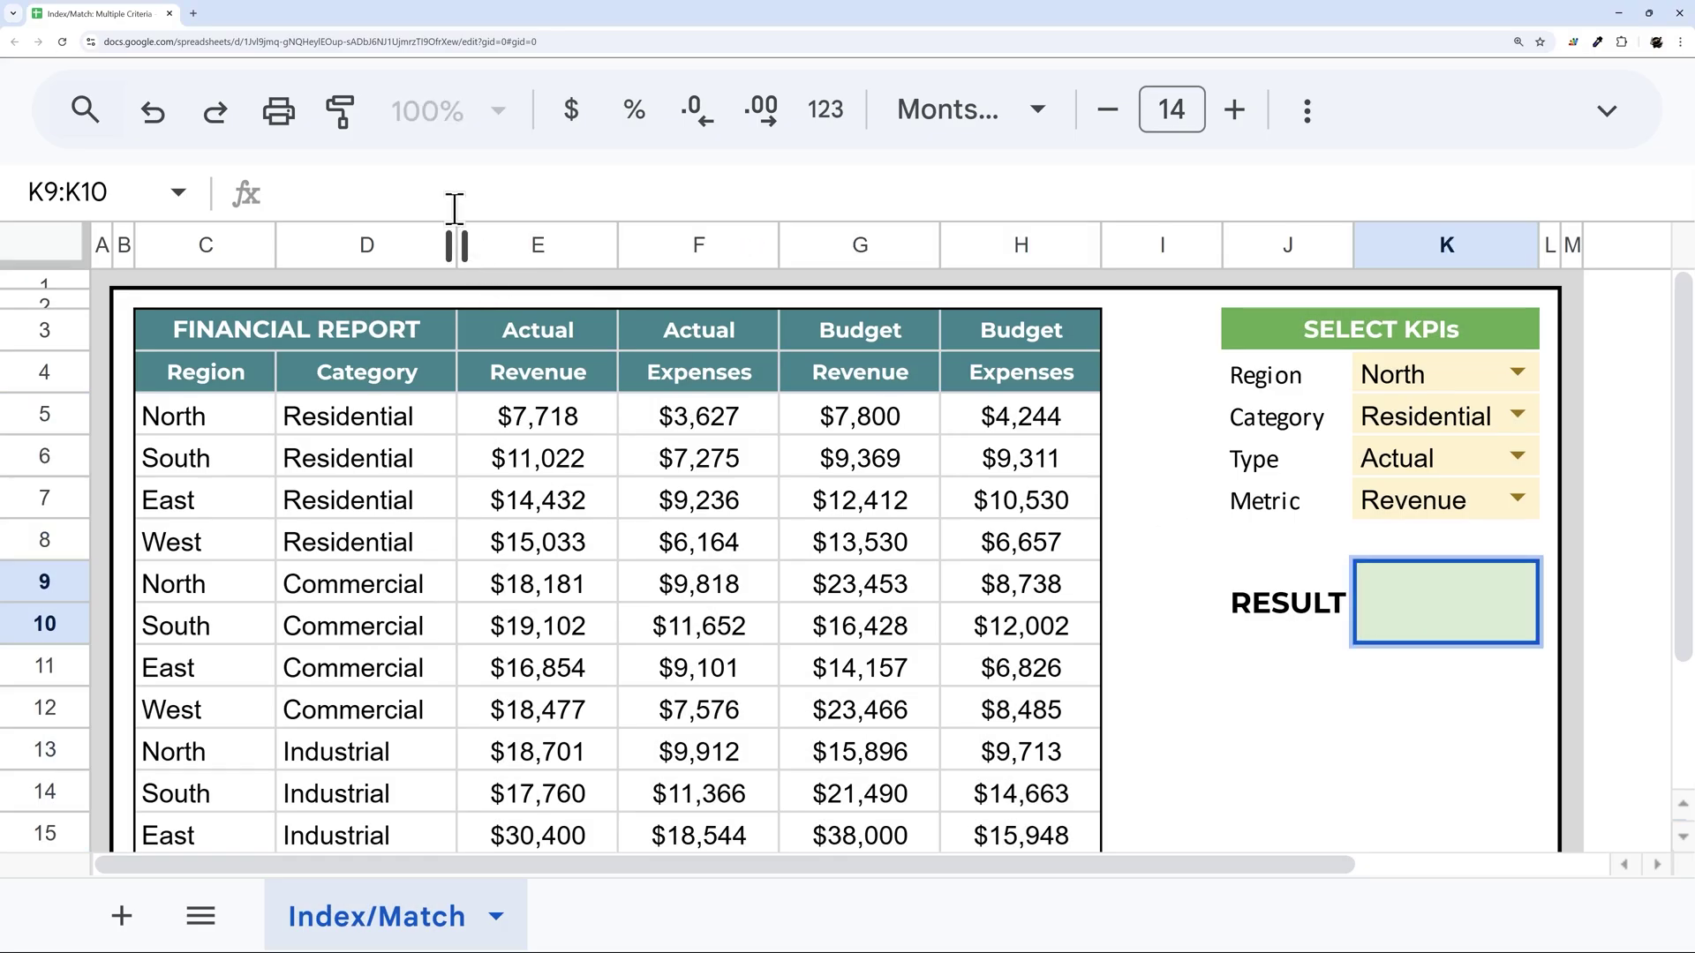
# Step: Start K9's formula as =INDEX over the value range E5:H16
pyautogui.write('=index(')
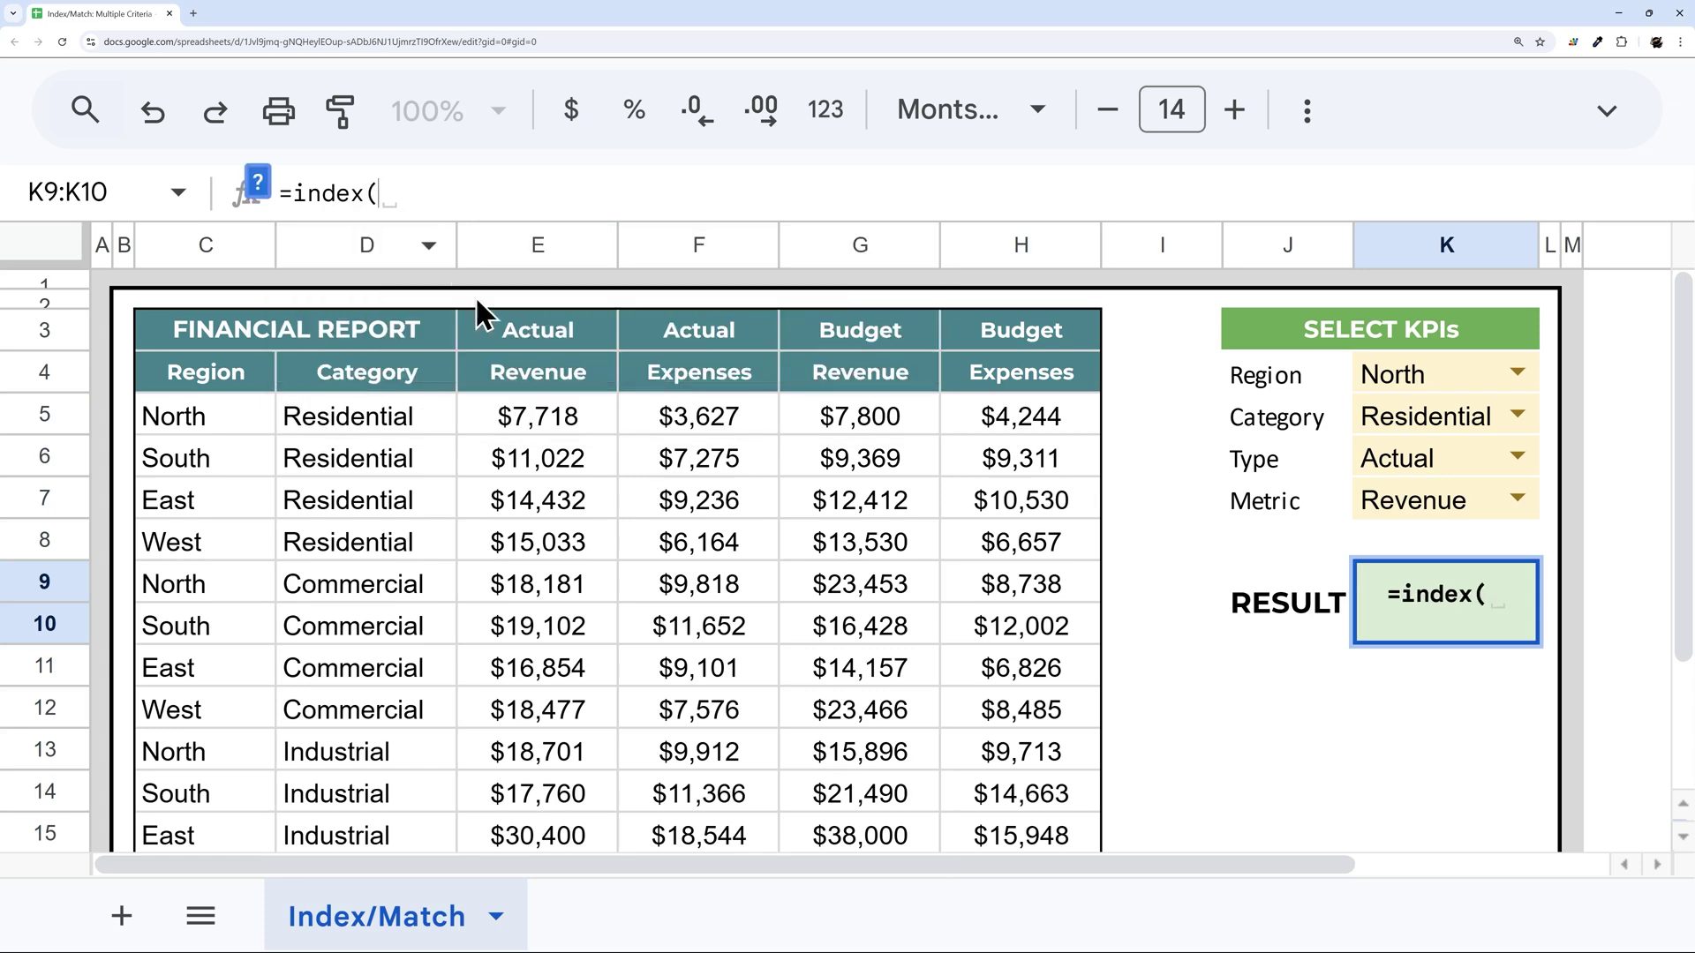
pyautogui.moveTo(539, 414); pyautogui.dragTo(1032, 688)
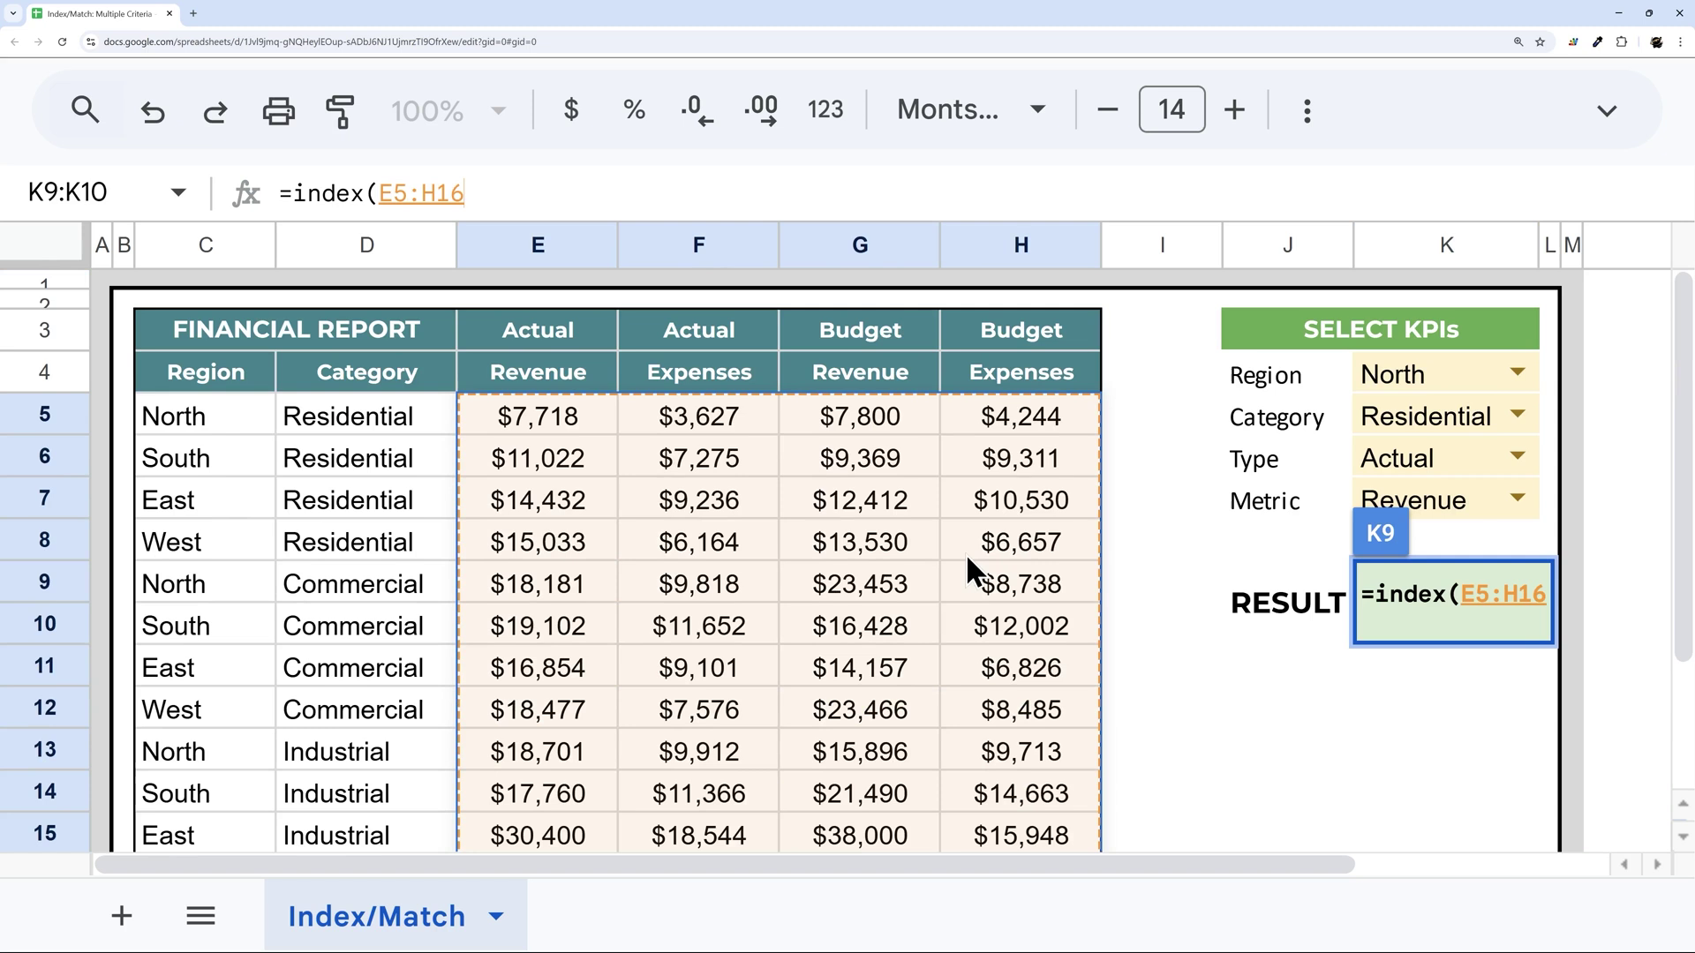
pyautogui.write(',')
pyautogui.click(259, 188)
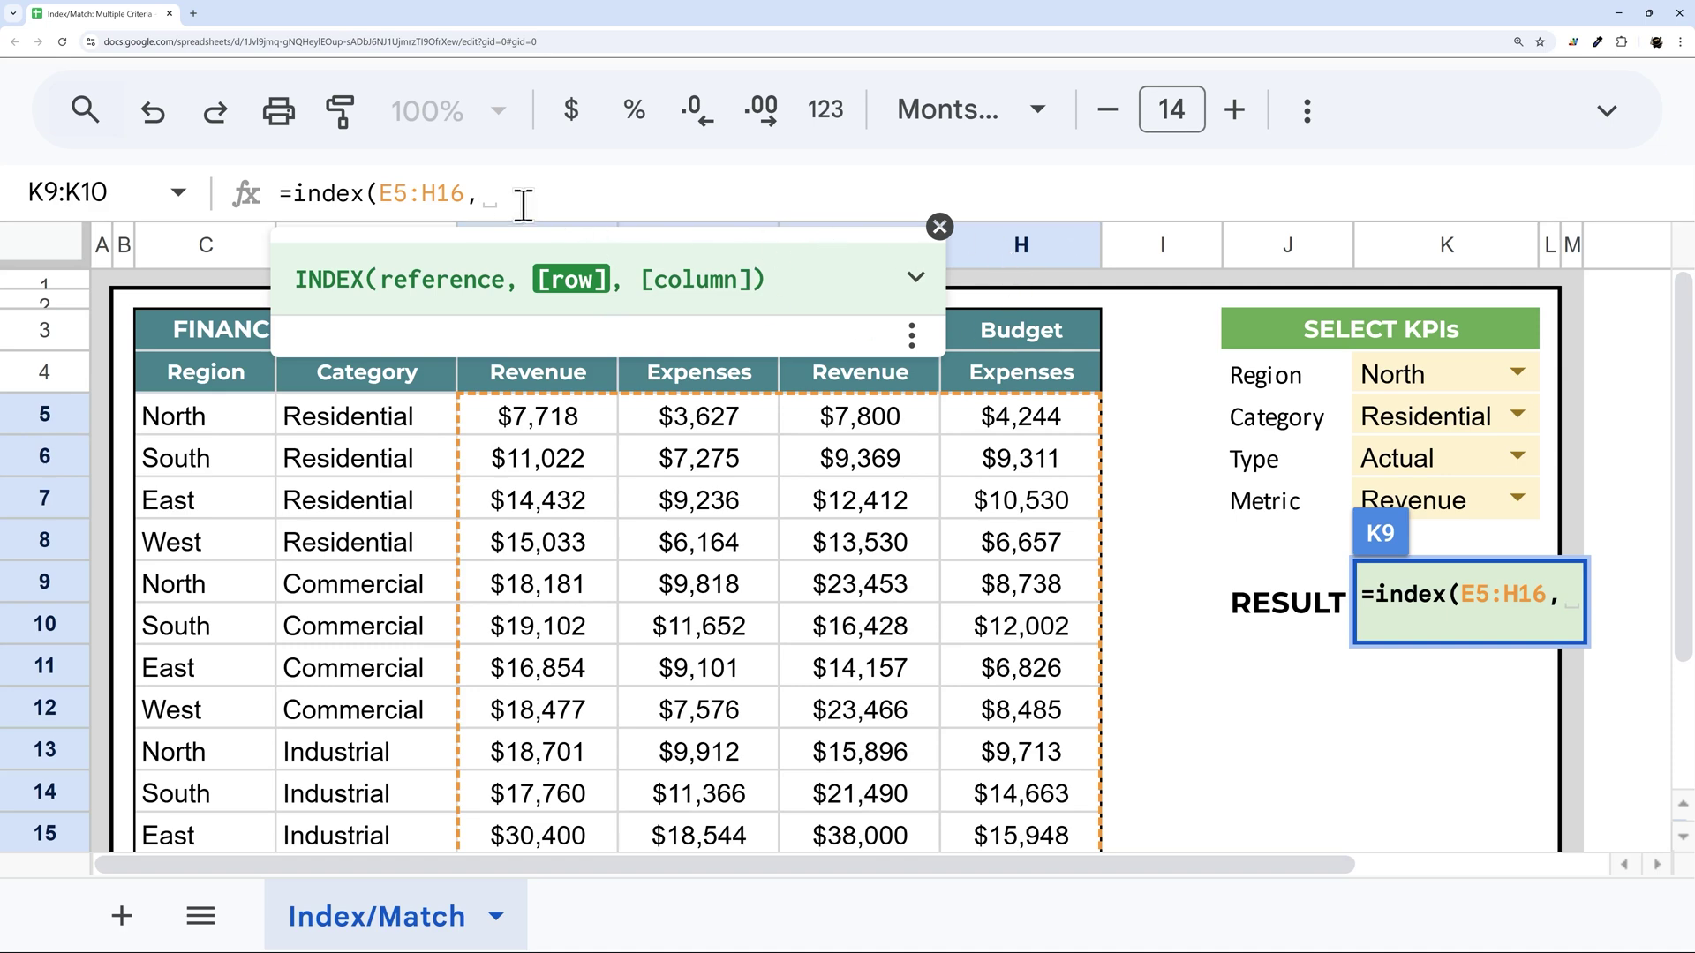
# Step: Add MATCH(K4, C5:C16, 0) as INDEX's row argument to find the chosen Region
pyautogui.write('match(')
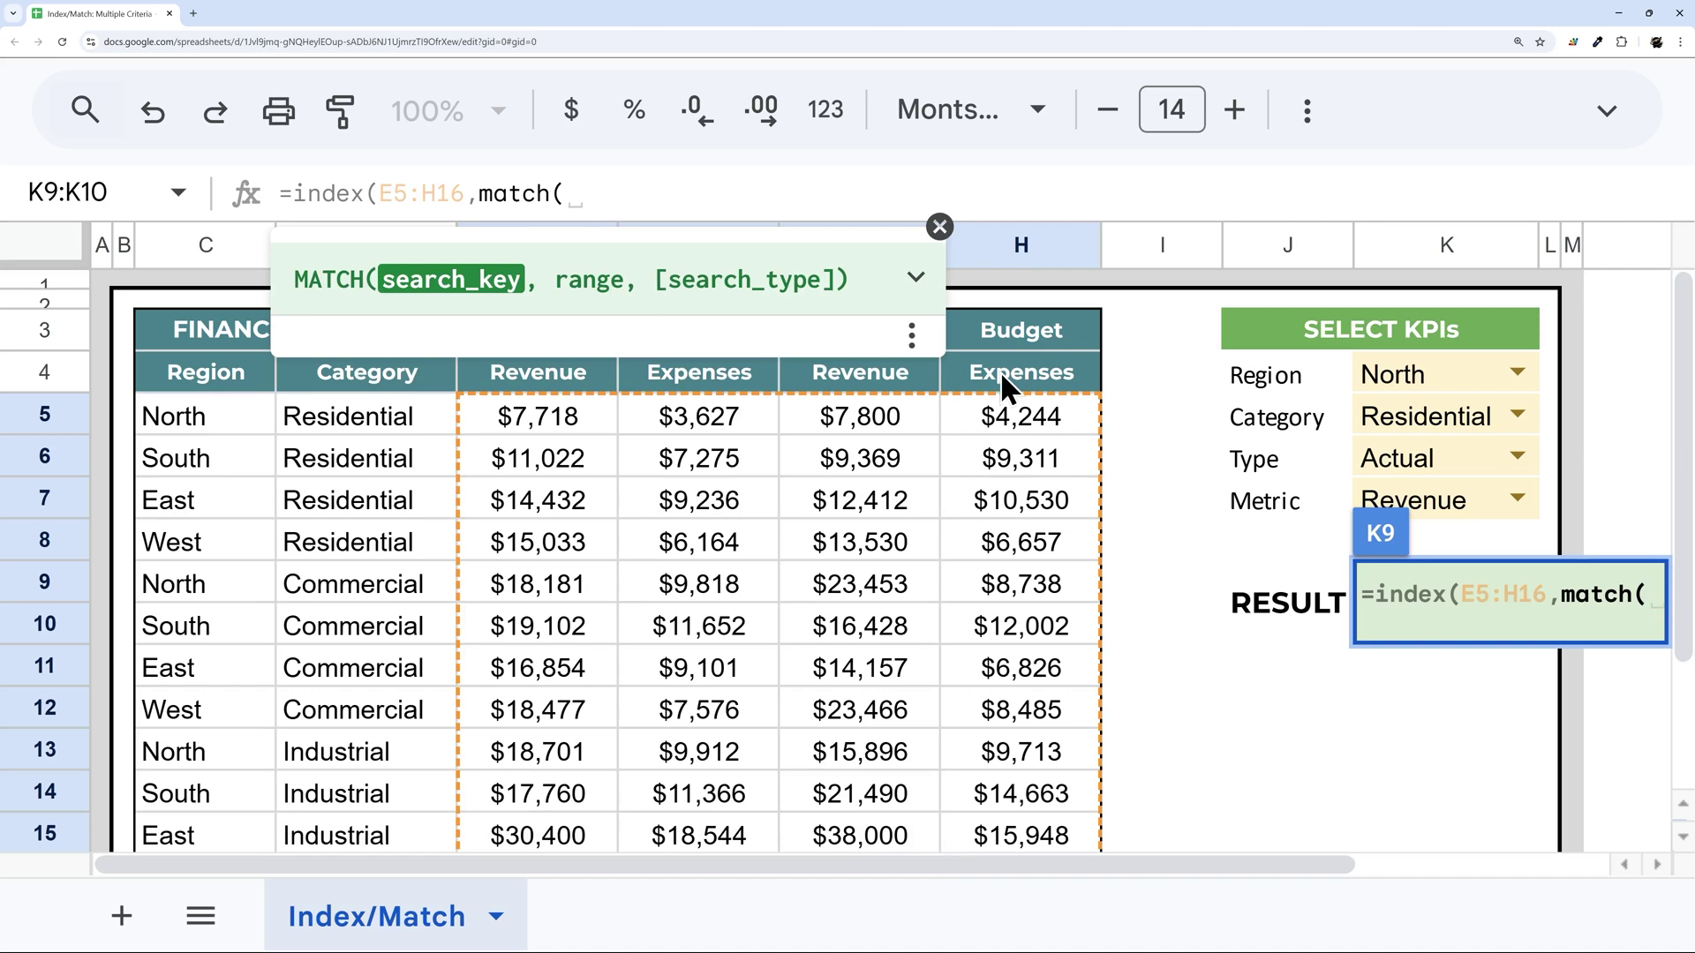
pyautogui.click(1433, 372)
pyautogui.write(',')
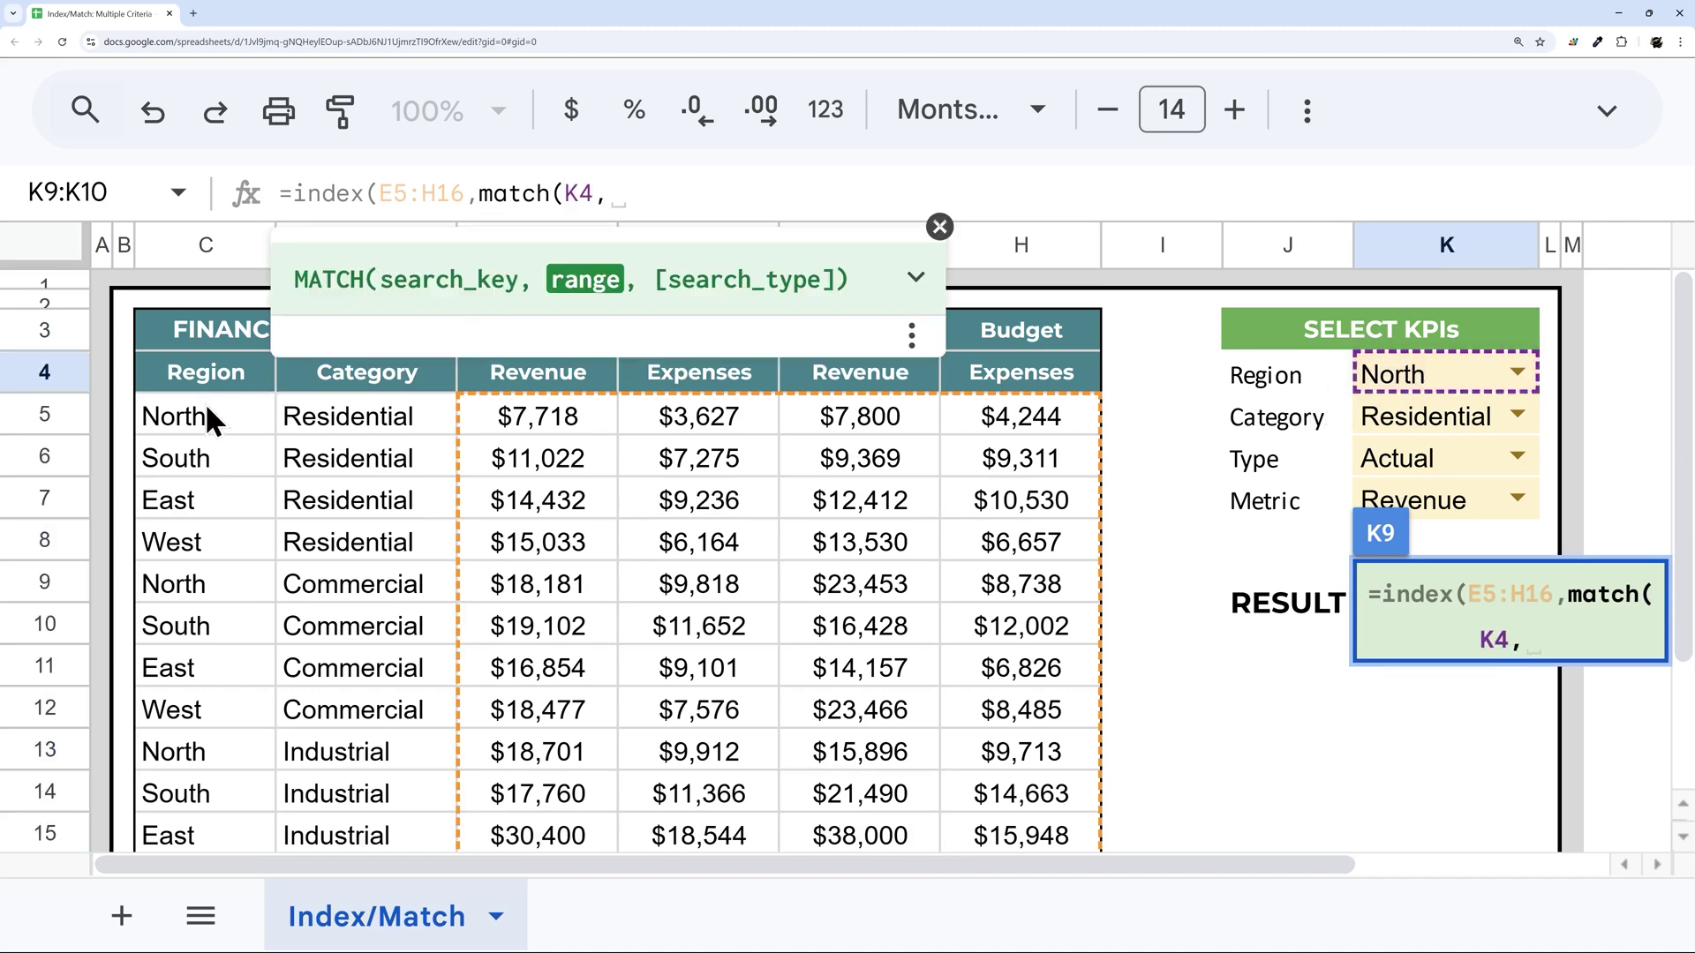
pyautogui.moveTo(208, 411); pyautogui.dragTo(223, 698)
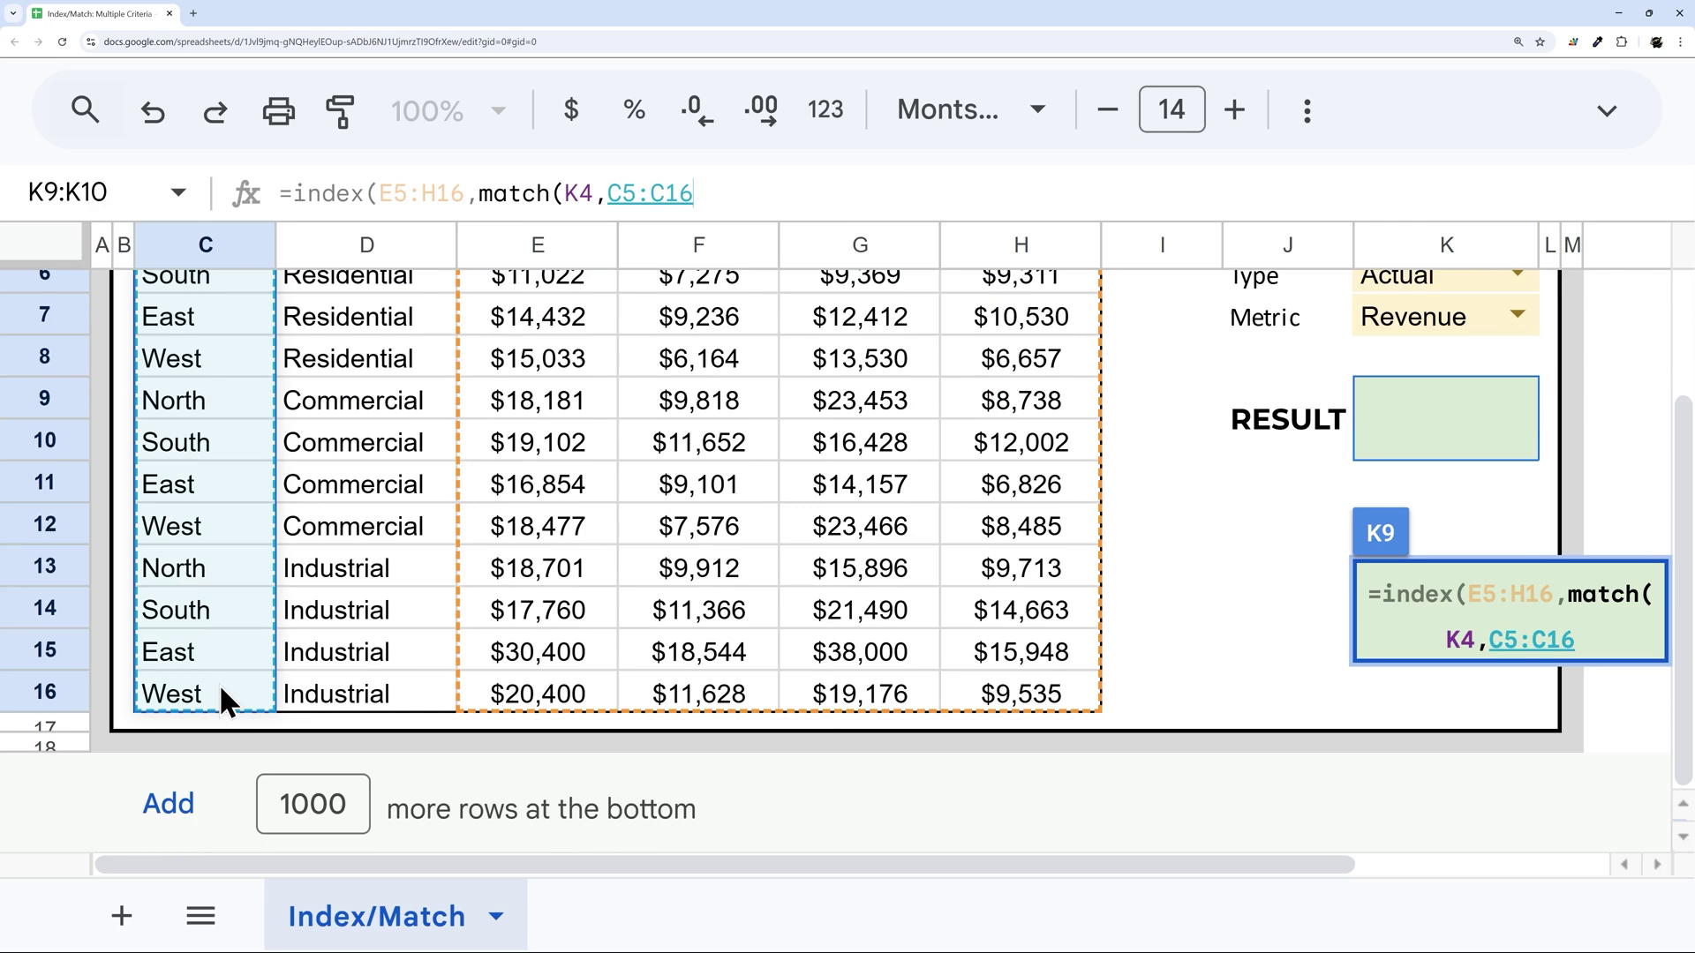
pyautogui.scroll(3, 228, 571)
pyautogui.write(',0)')
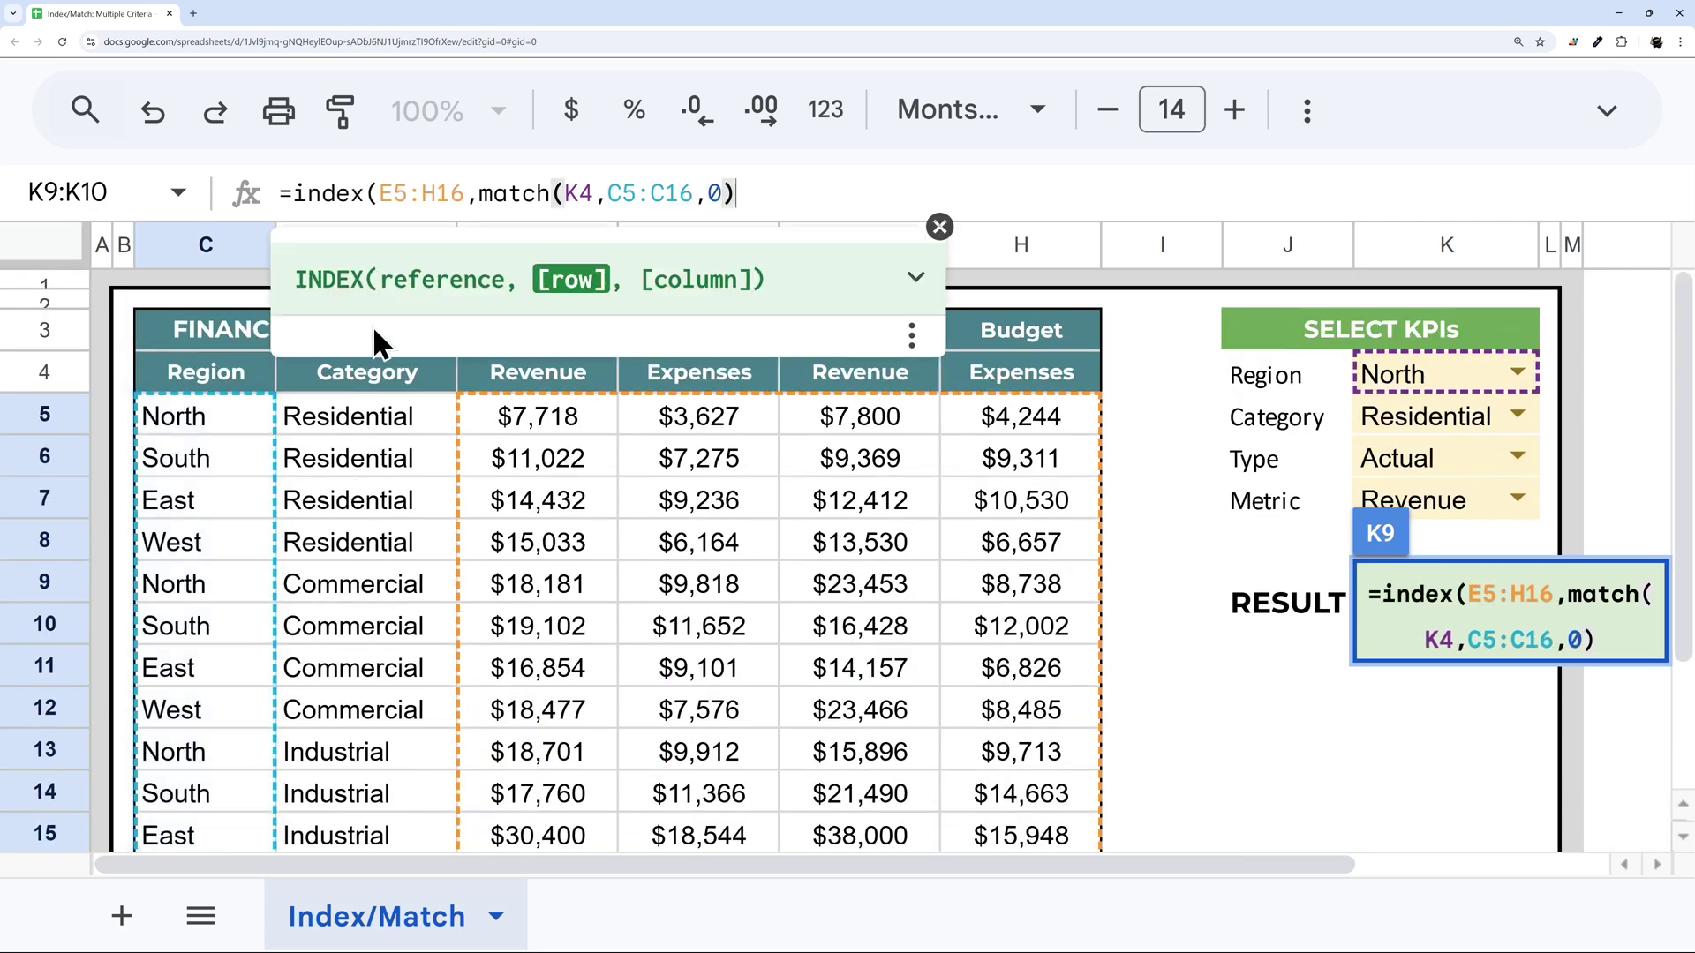
# Step: Append the column lookup MATCH(K6, E3:H3, 0) and commit, returning $7,718
pyautogui.moveTo(481, 194); pyautogui.dragTo(738, 191)
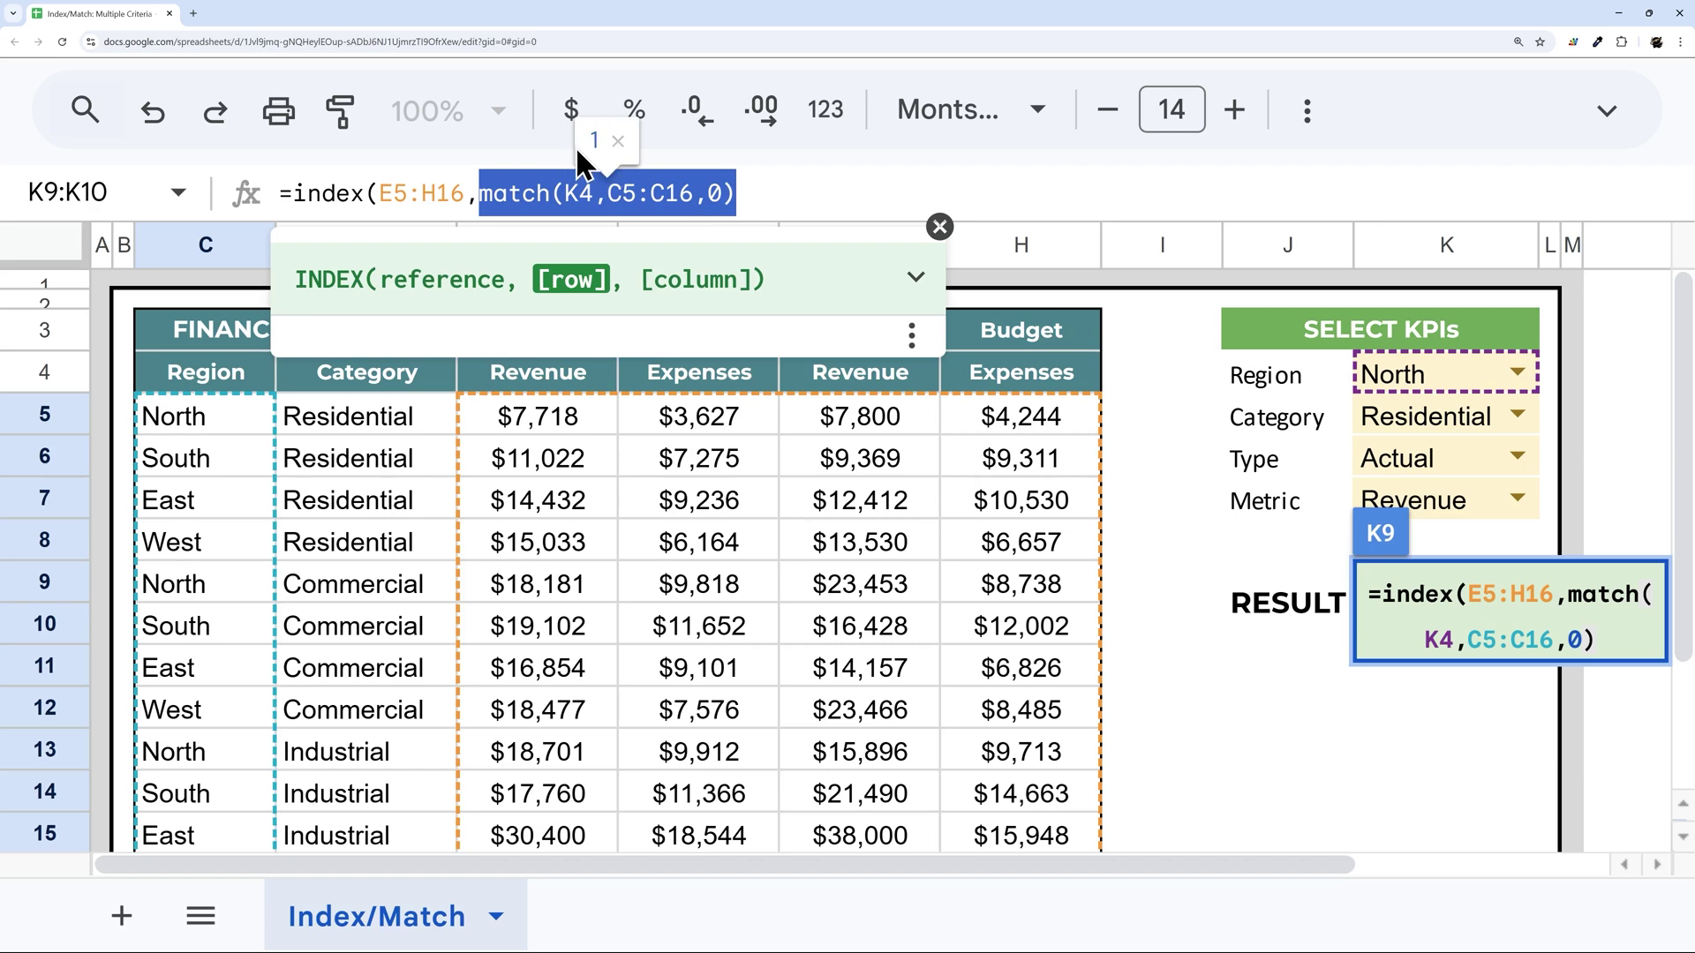
pyautogui.click(738, 182)
pyautogui.write(',match(')
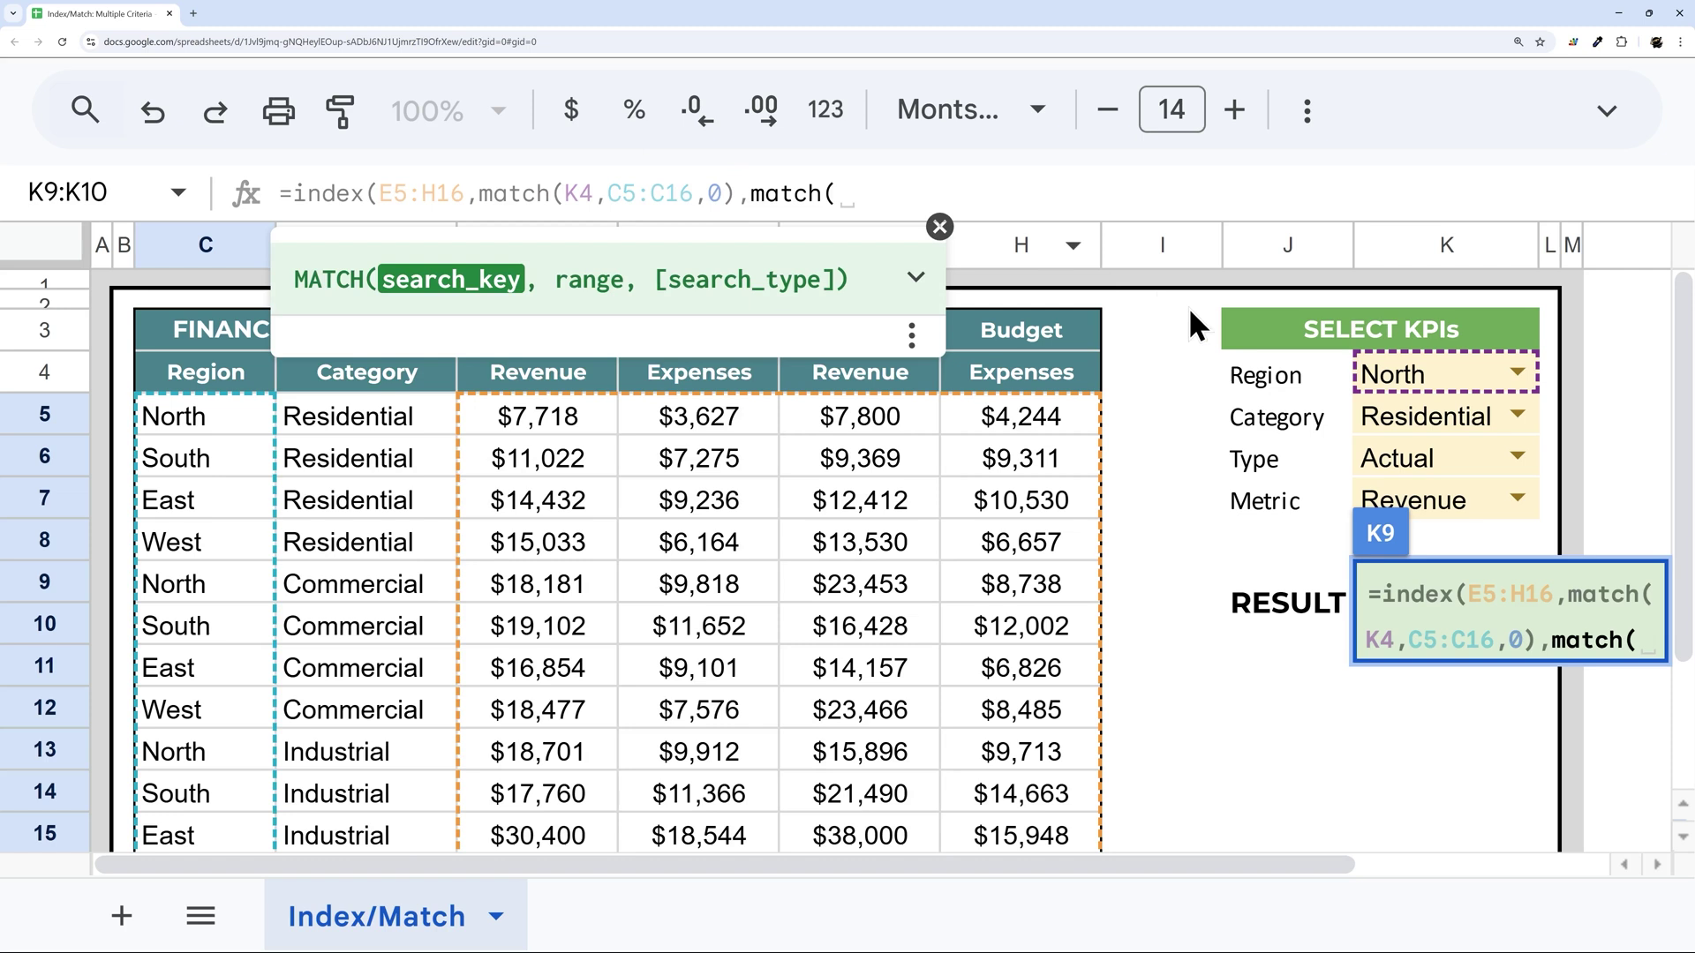
pyautogui.click(1453, 465)
pyautogui.write(',')
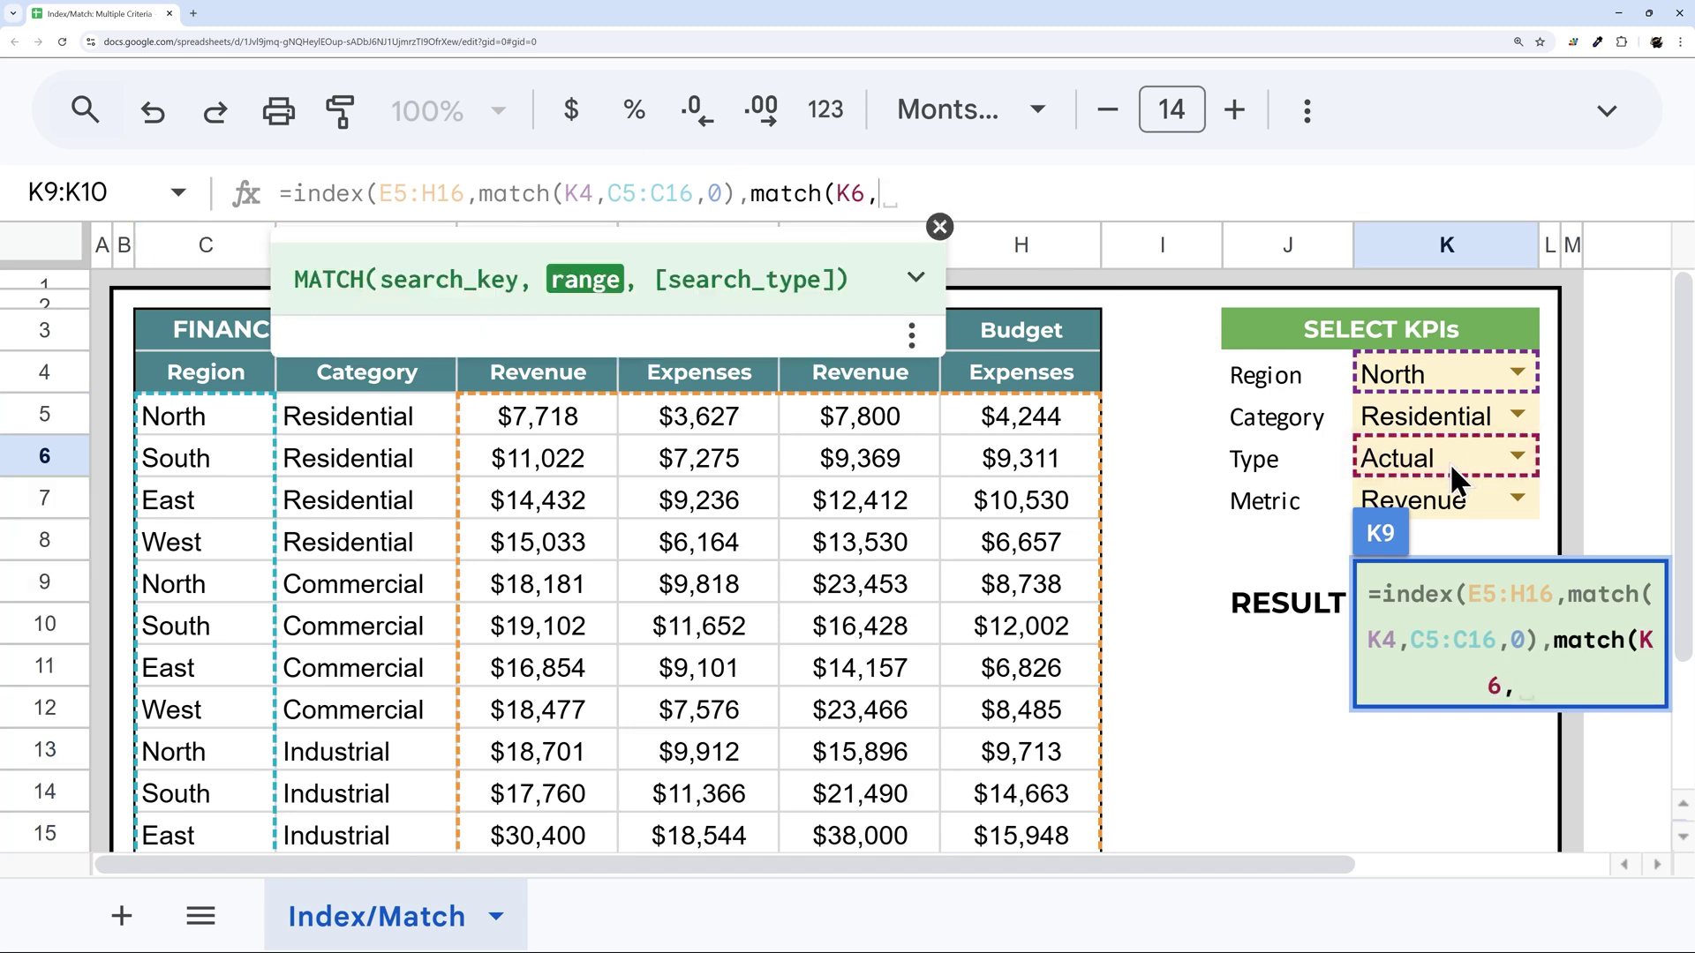
pyautogui.click(939, 227)
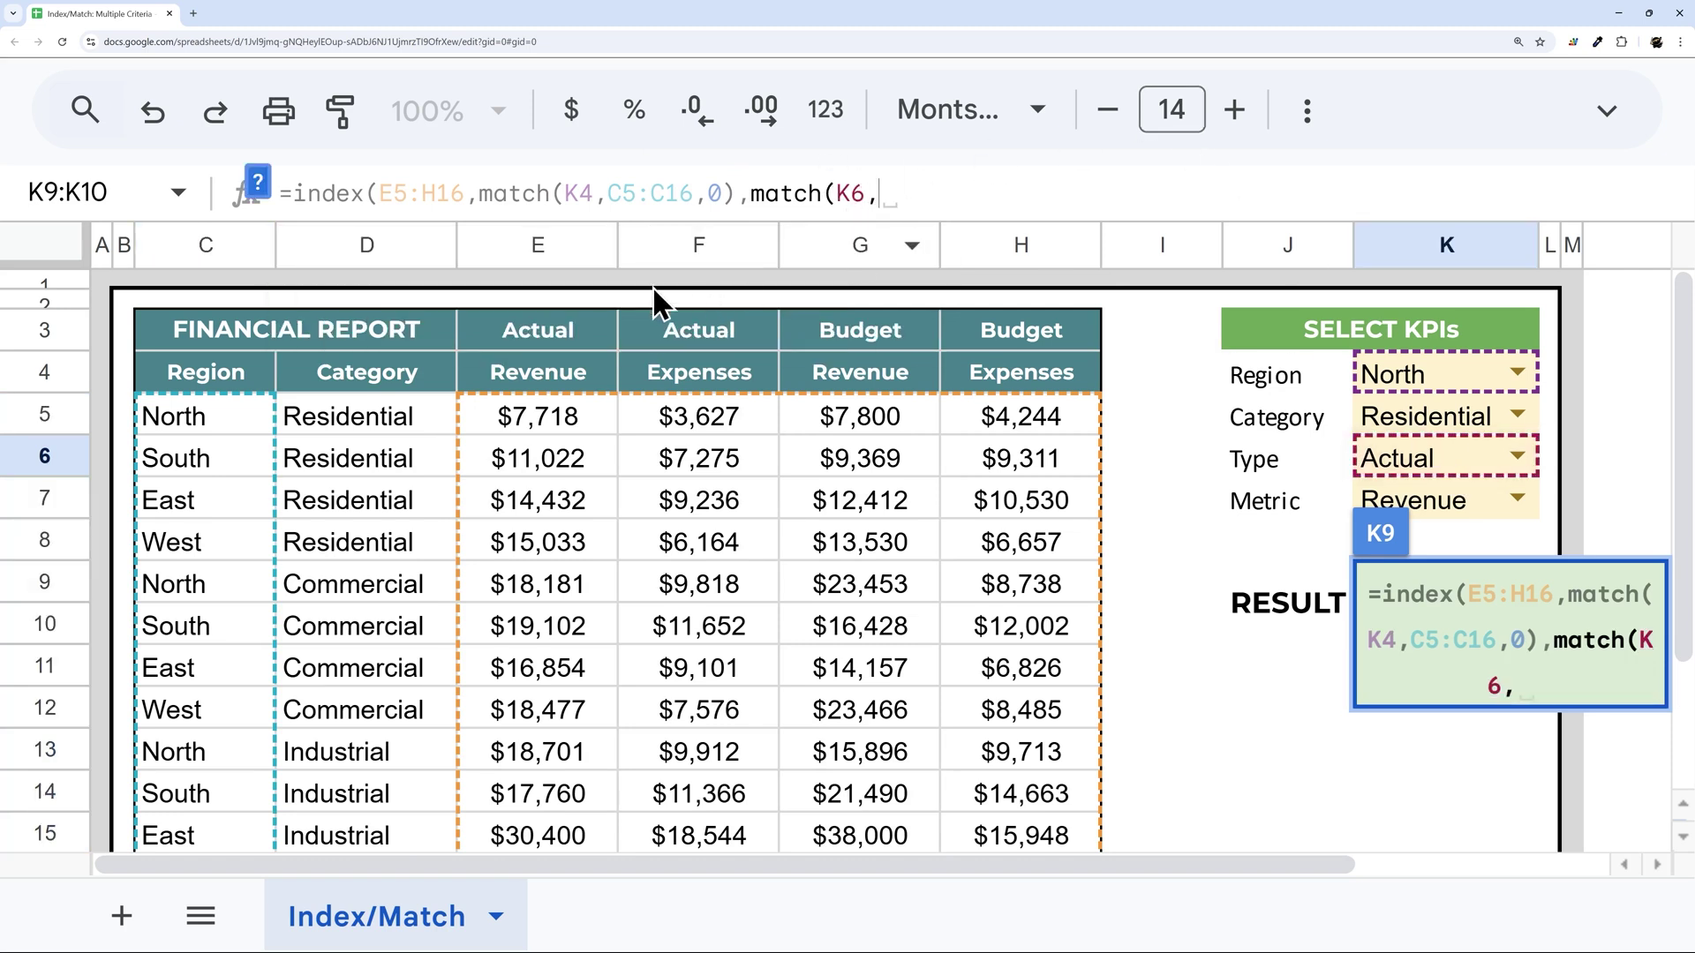
pyautogui.moveTo(529, 345); pyautogui.dragTo(1029, 338)
pyautogui.write(',0')
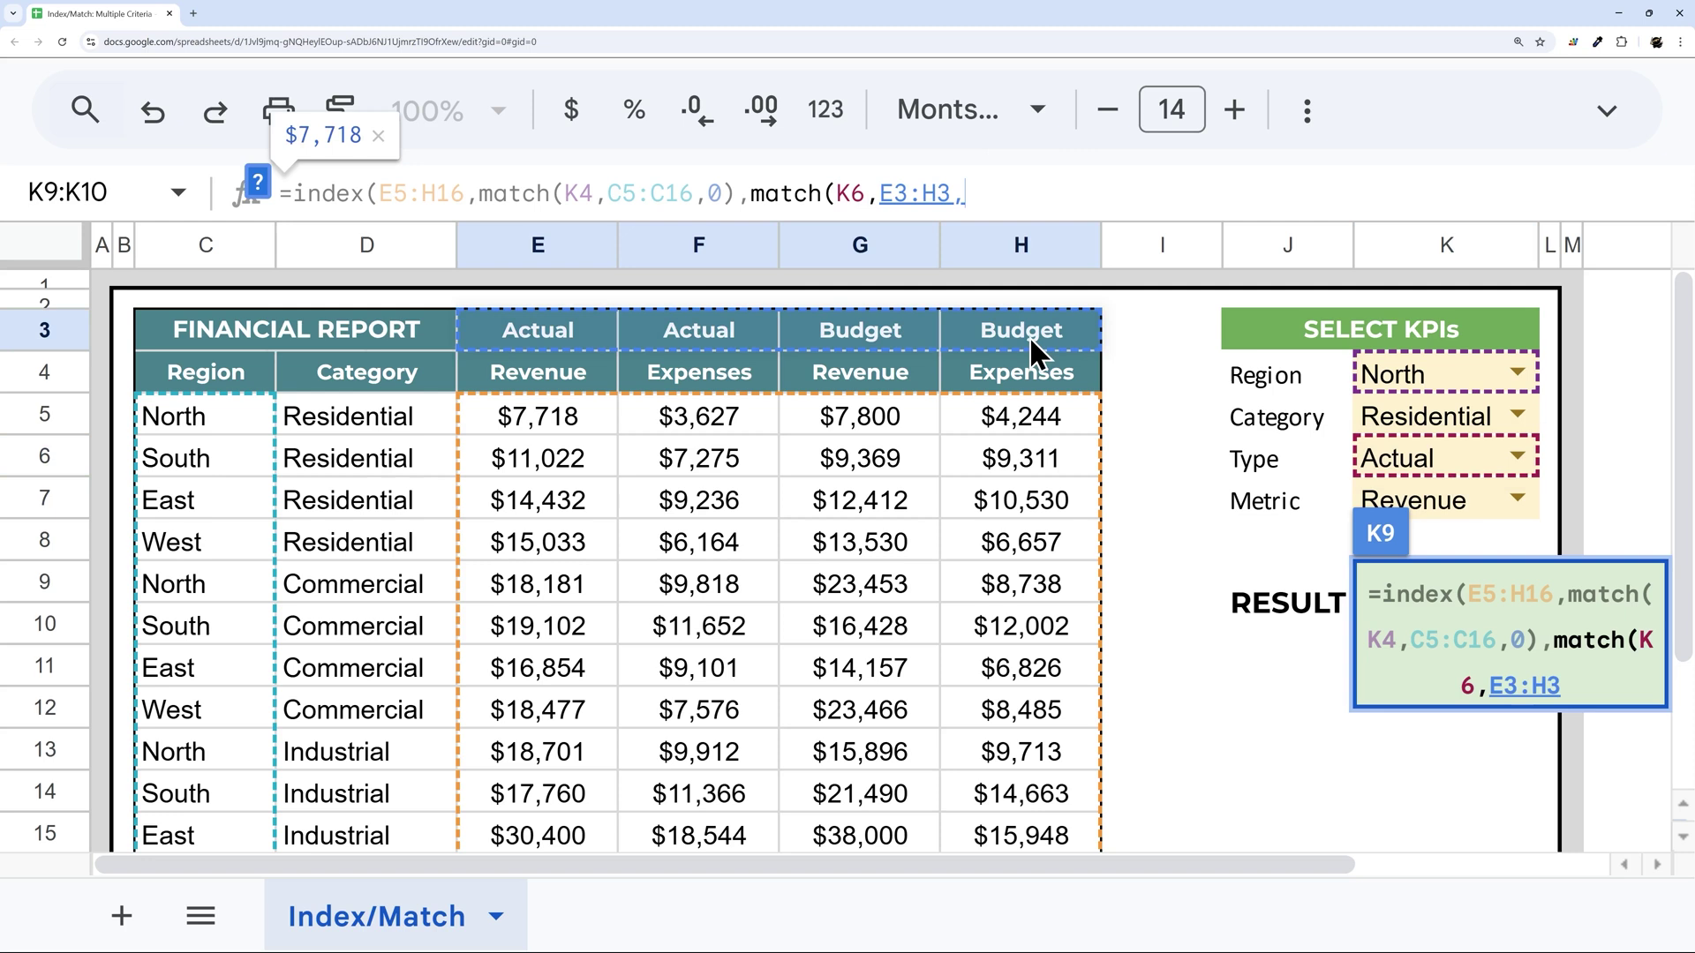
pyautogui.write('))')
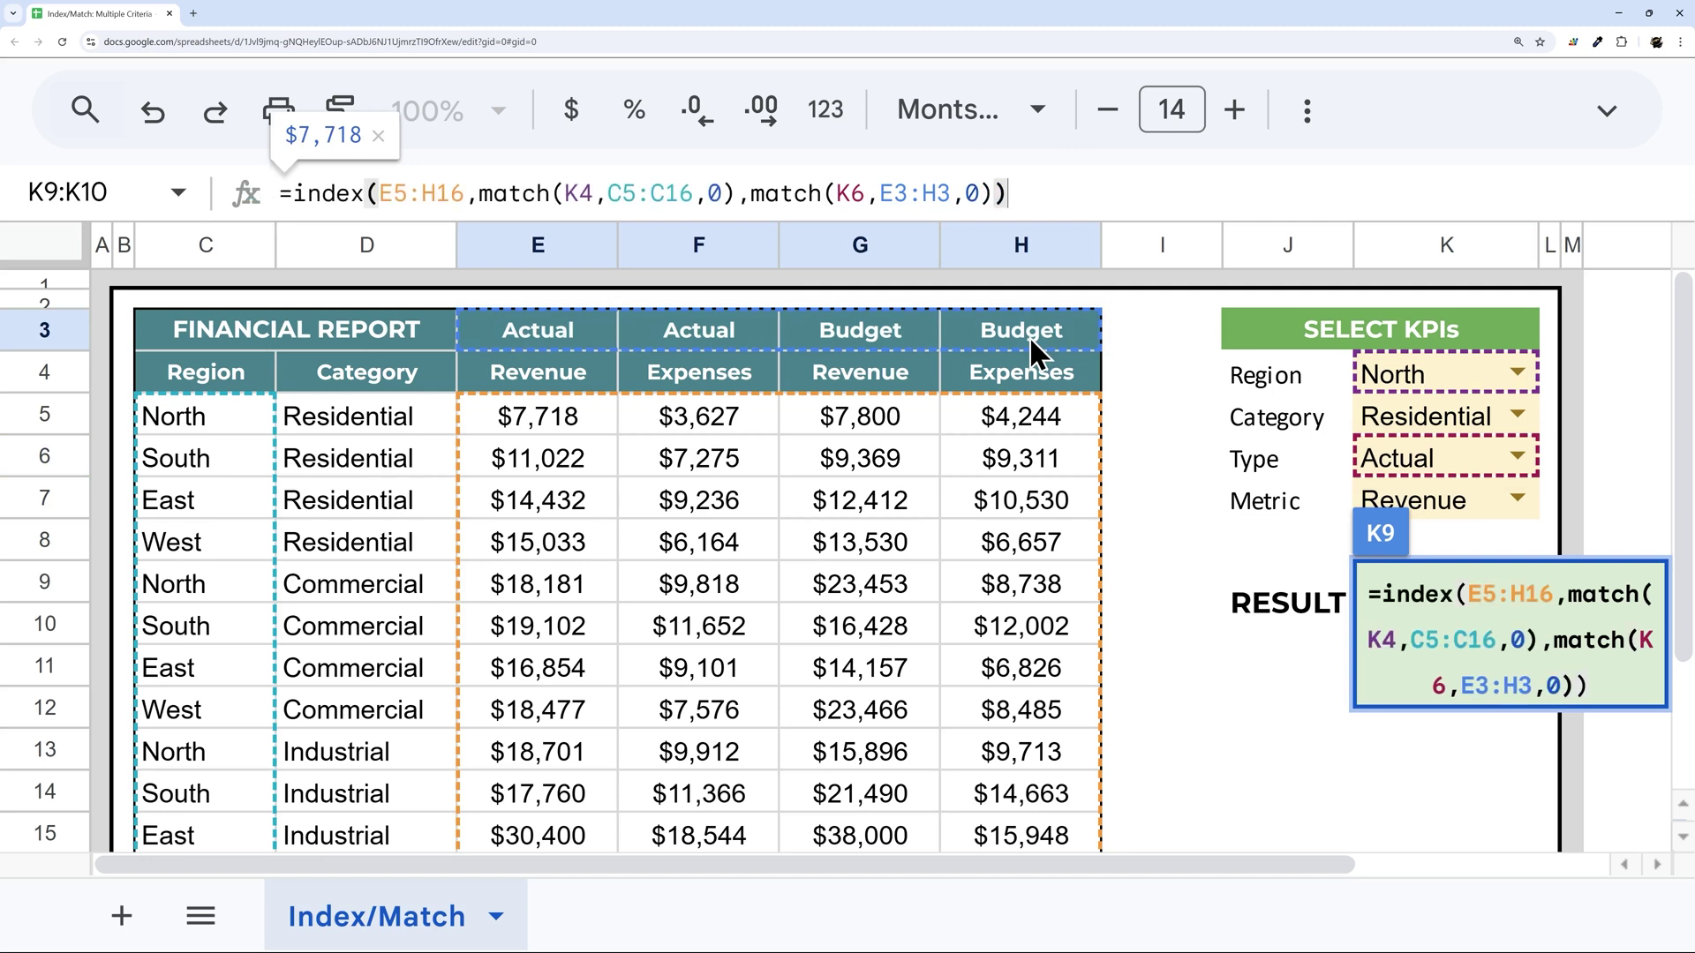
pyautogui.press('Return')
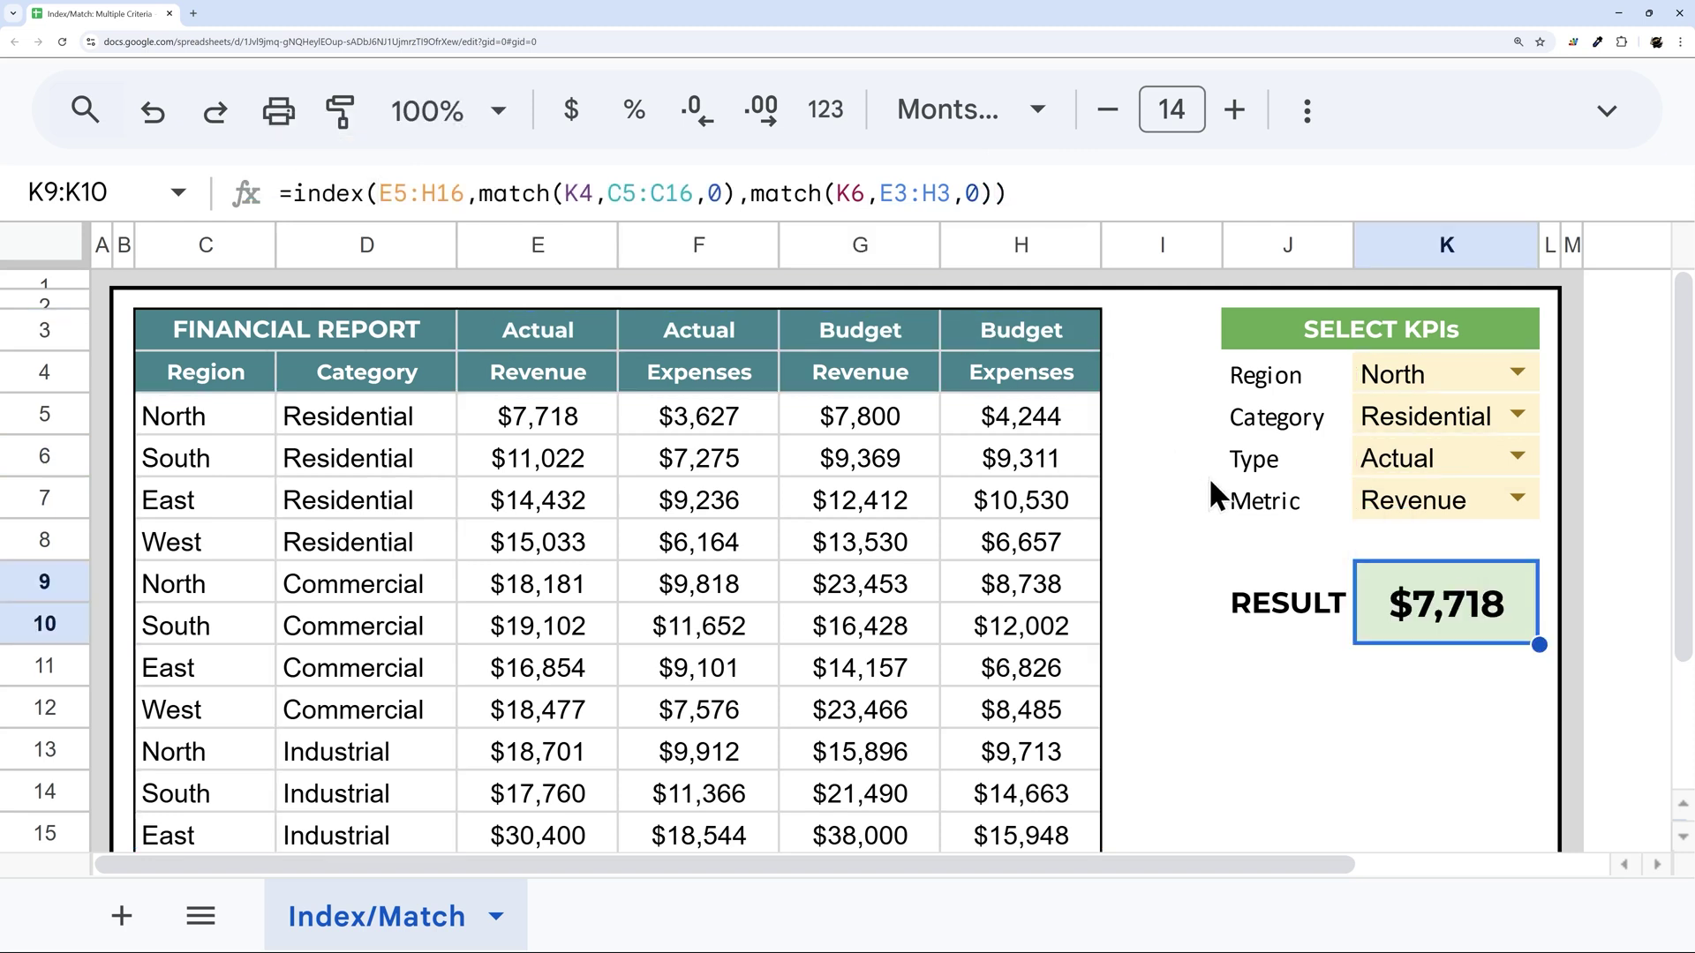
pyautogui.click(534, 415)
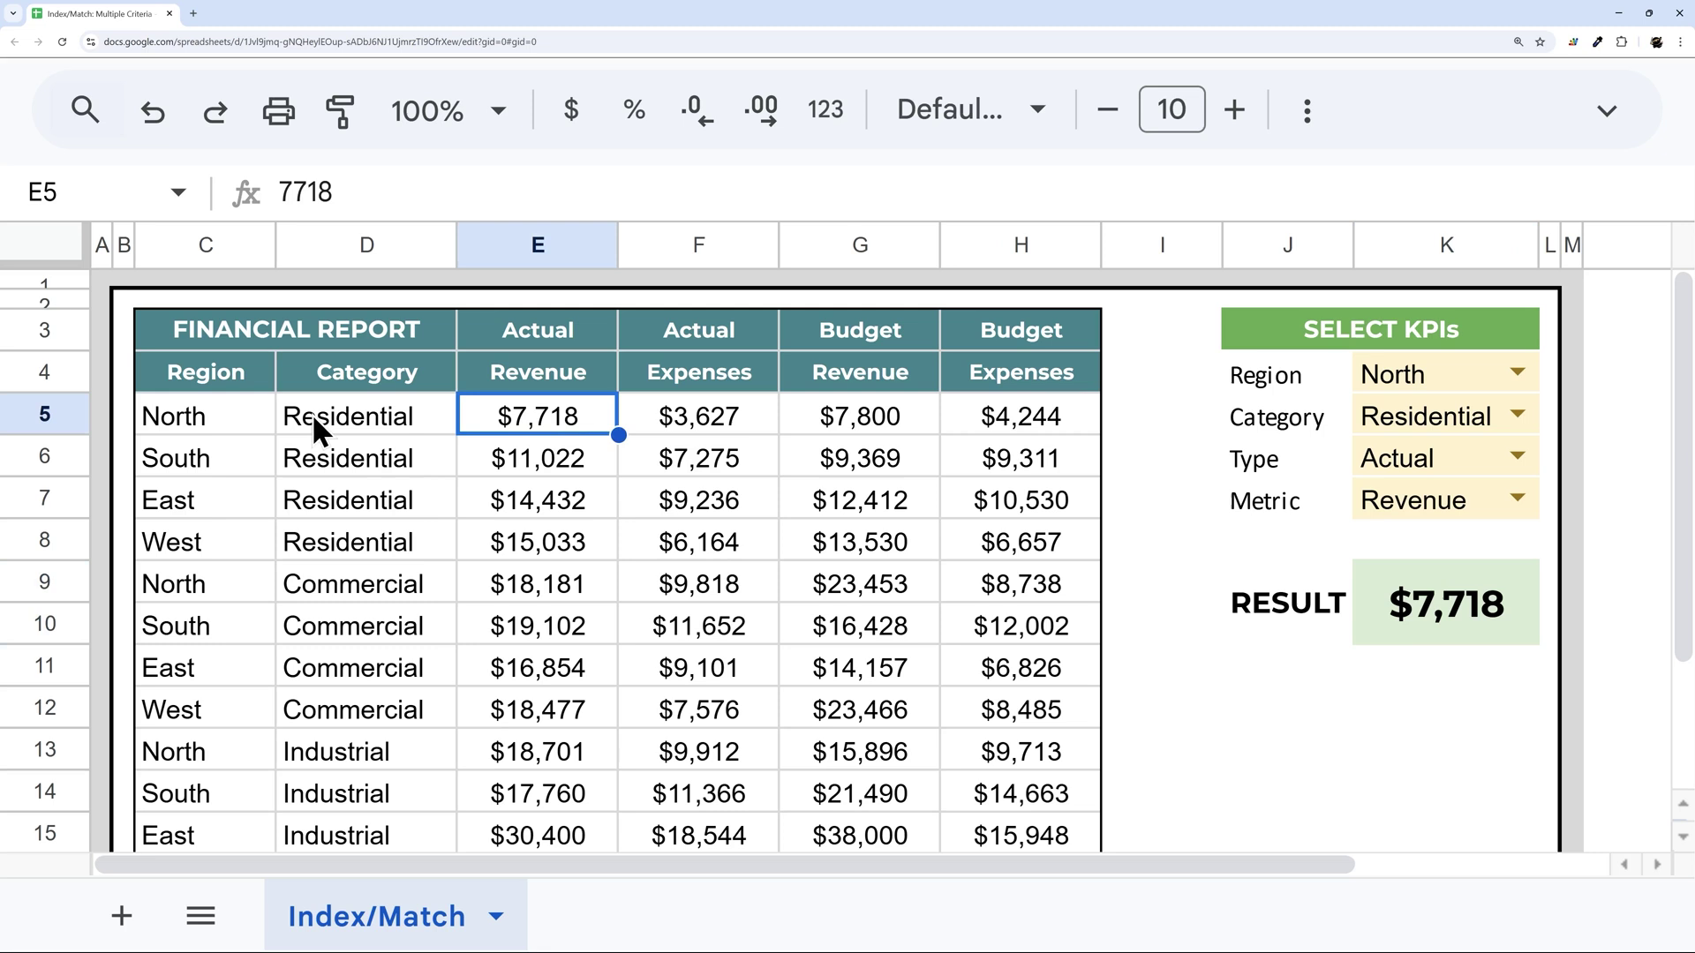
pyautogui.click(192, 410)
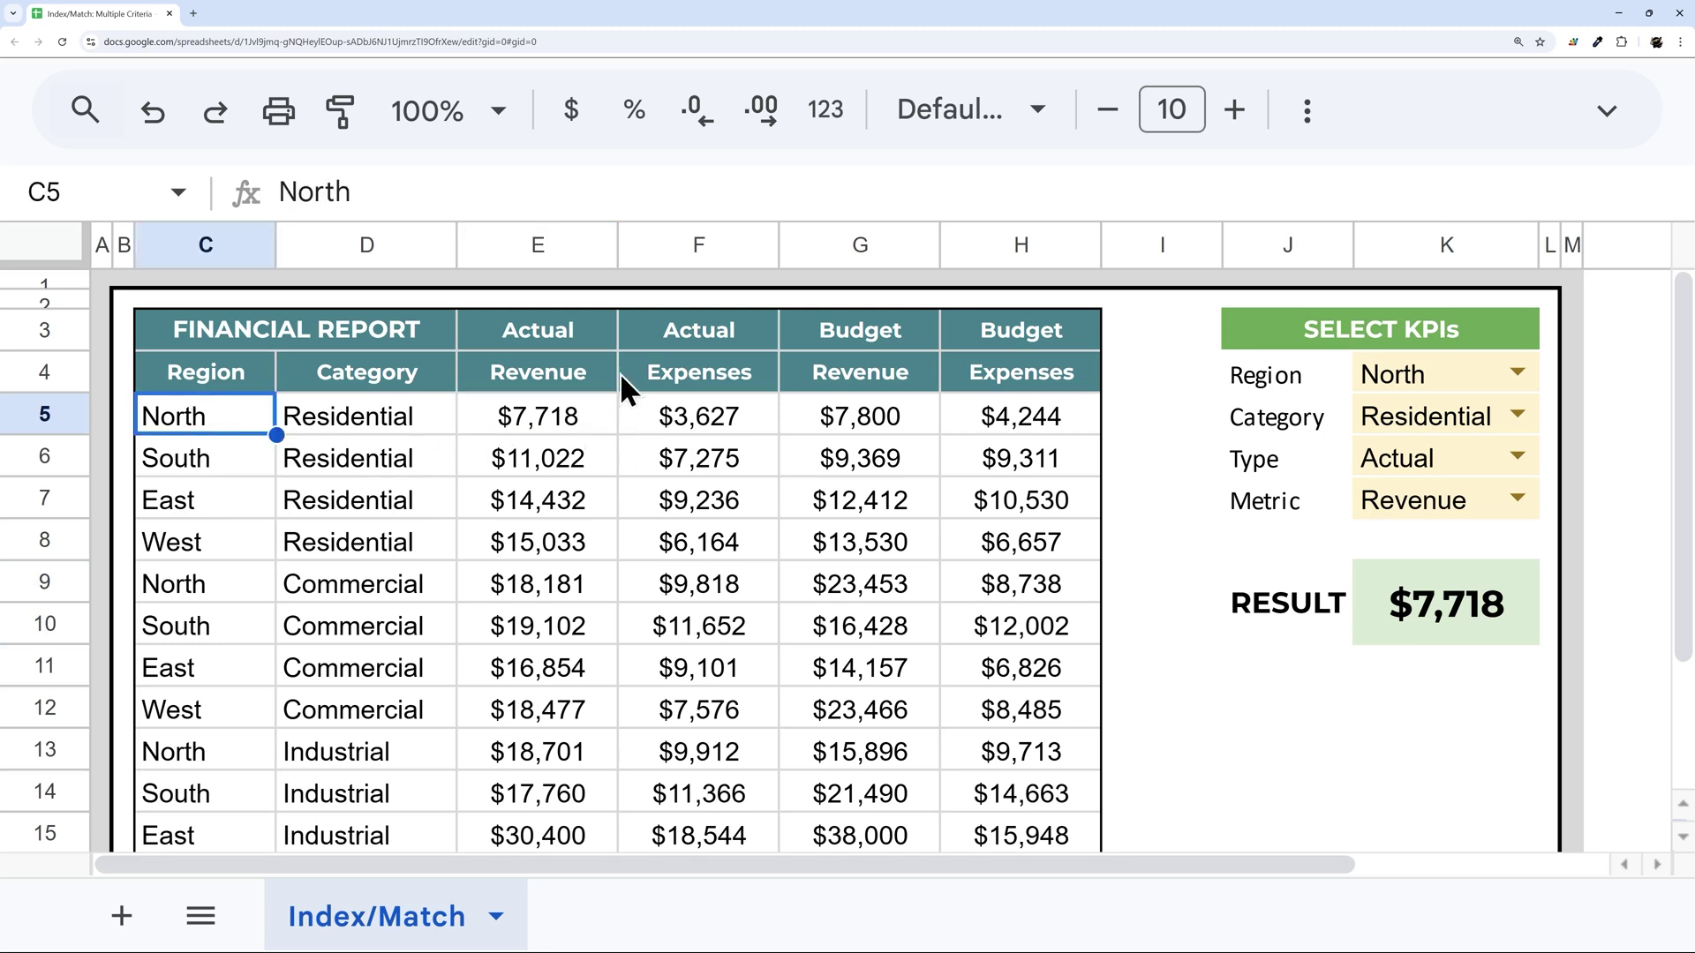
pyautogui.click(566, 334)
pyautogui.click(529, 418)
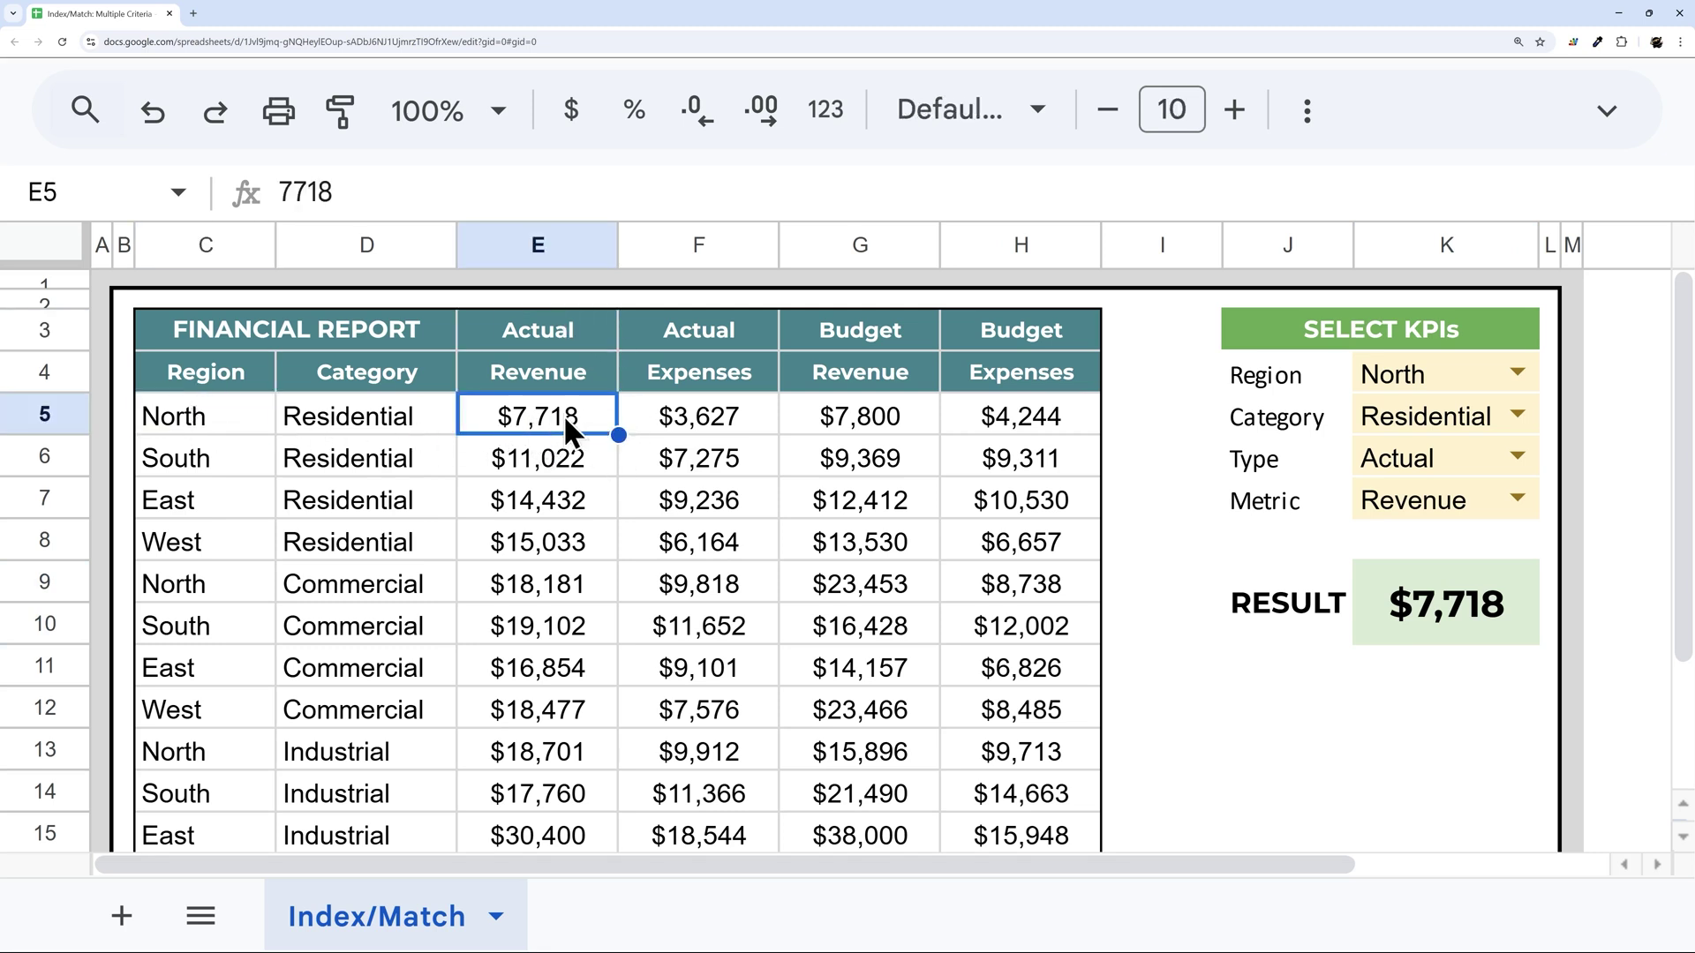
pyautogui.click(1437, 631)
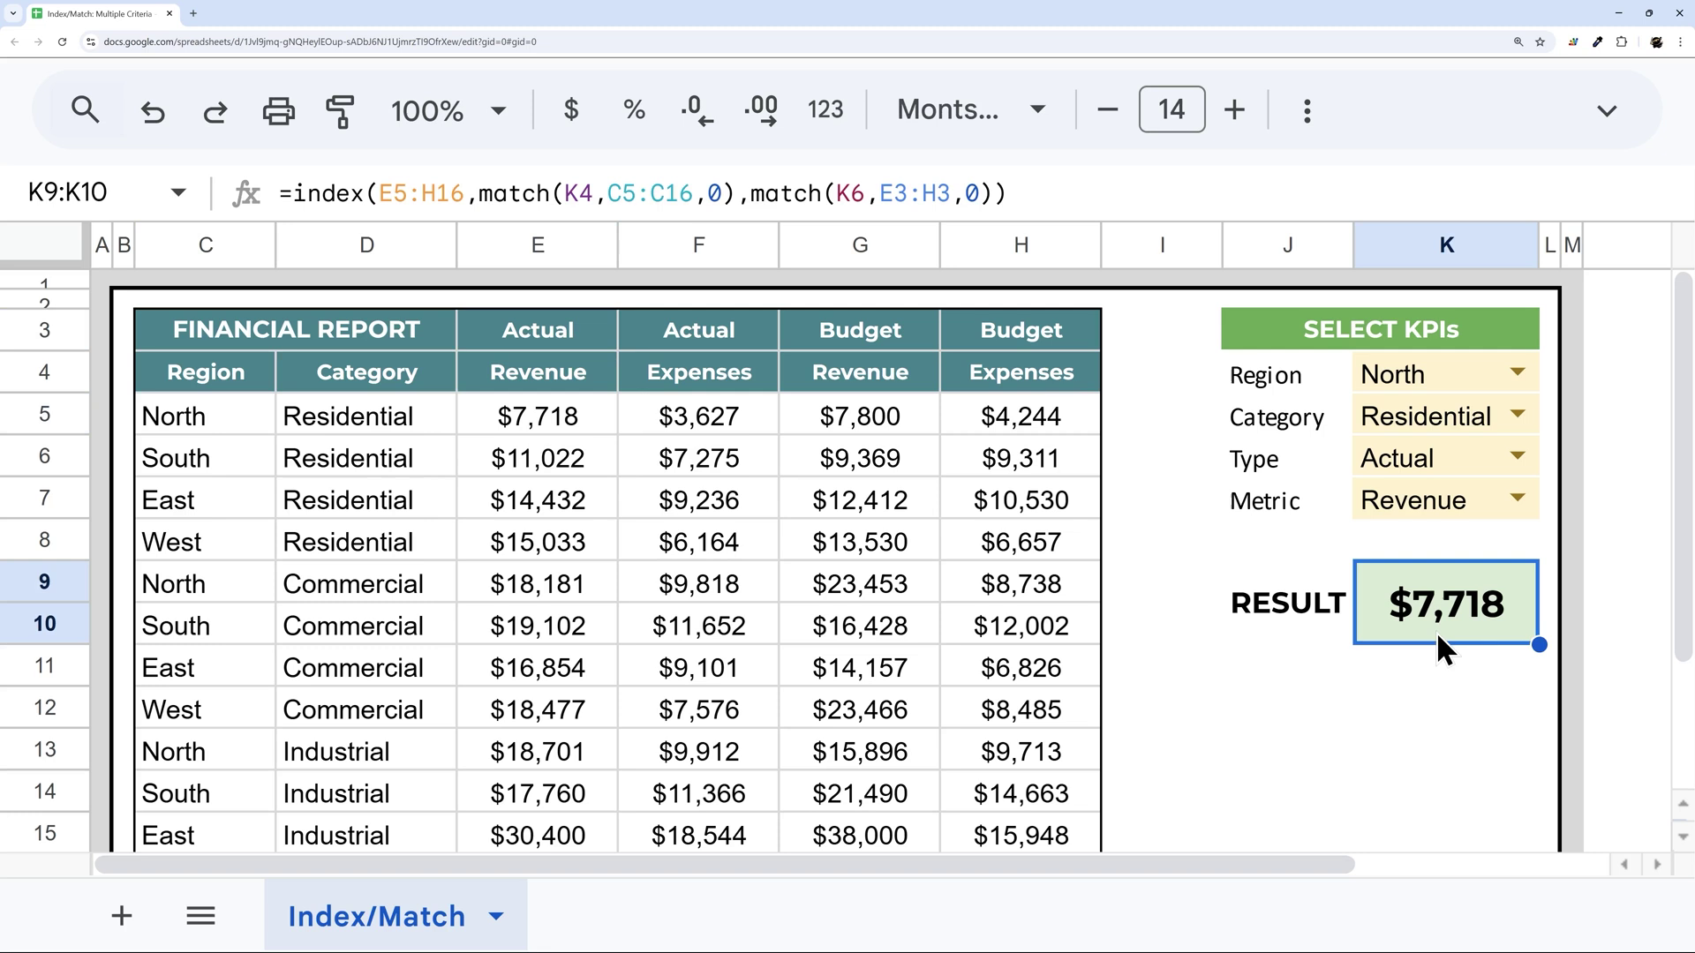
pyautogui.click(1419, 456)
pyautogui.moveTo(1418, 454); pyautogui.dragTo(1418, 502)
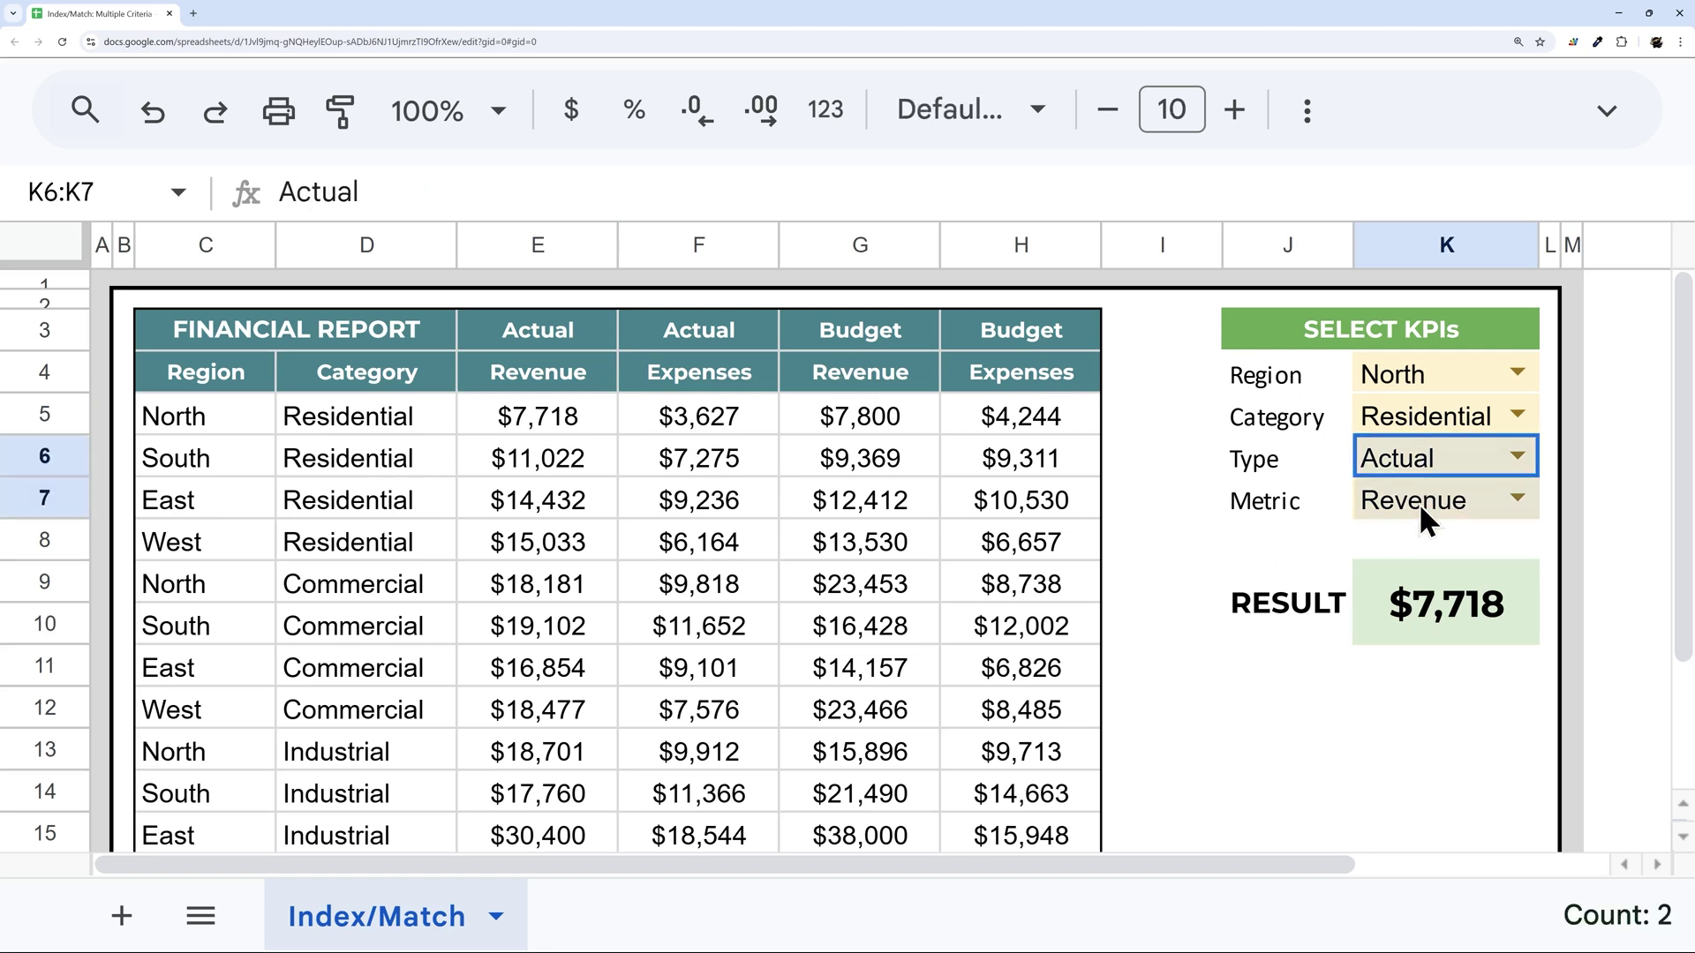
pyautogui.click(1419, 502)
pyautogui.click(1386, 415)
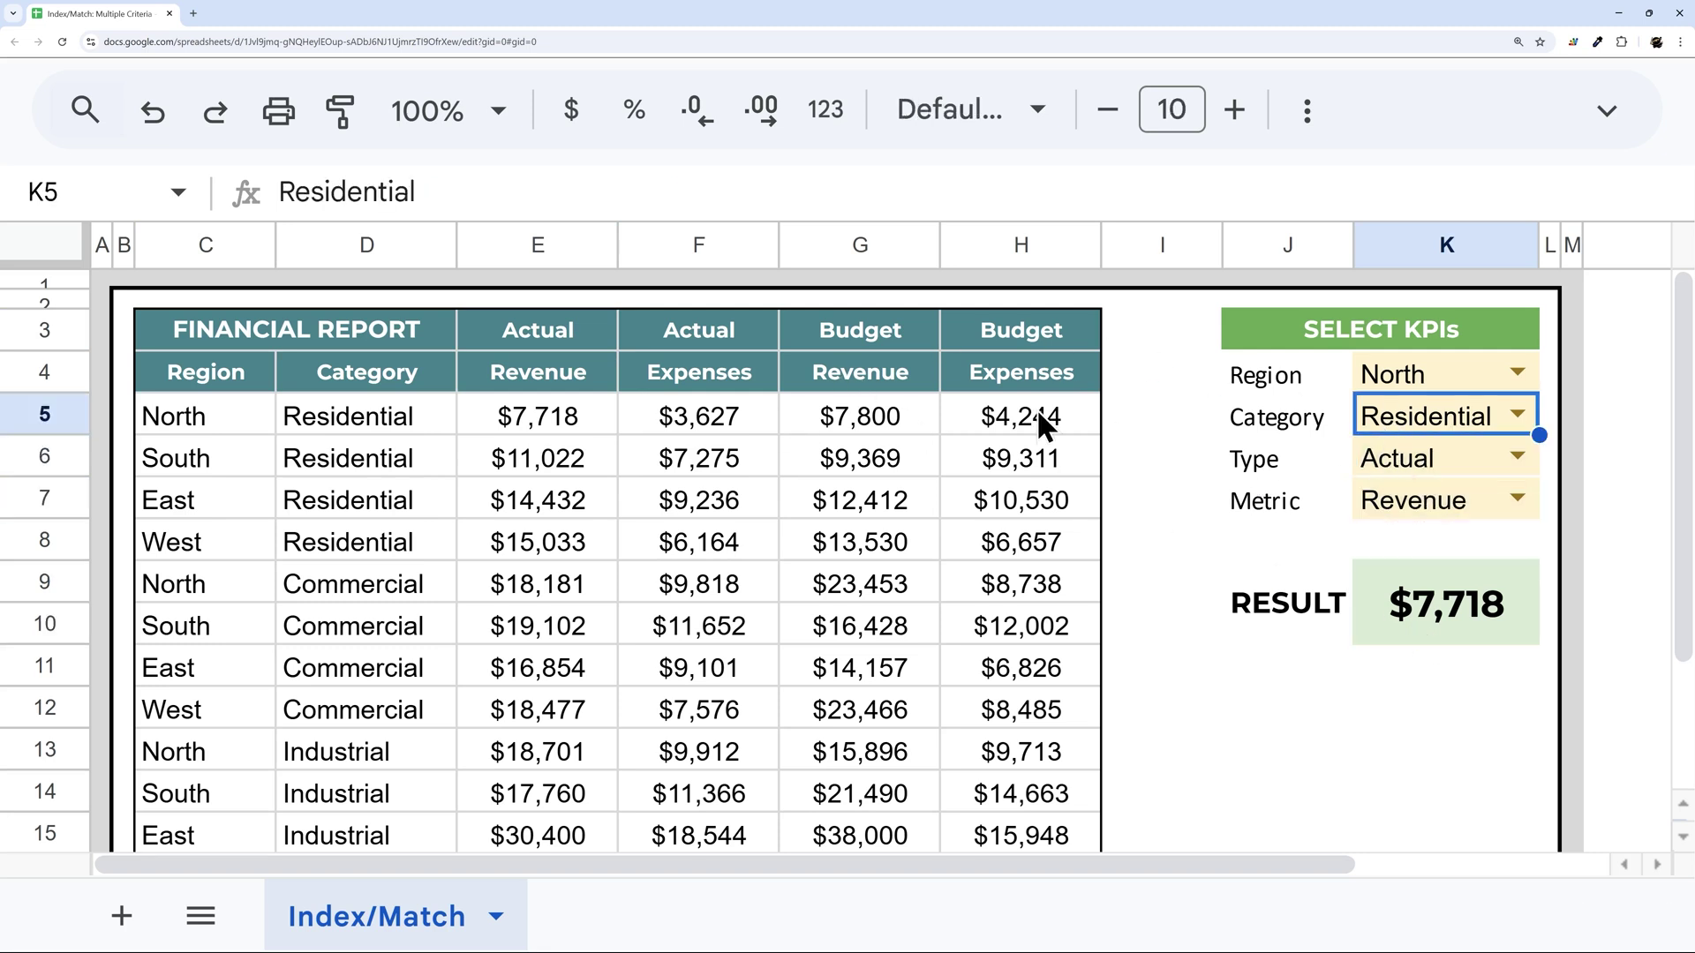
pyautogui.click(1425, 620)
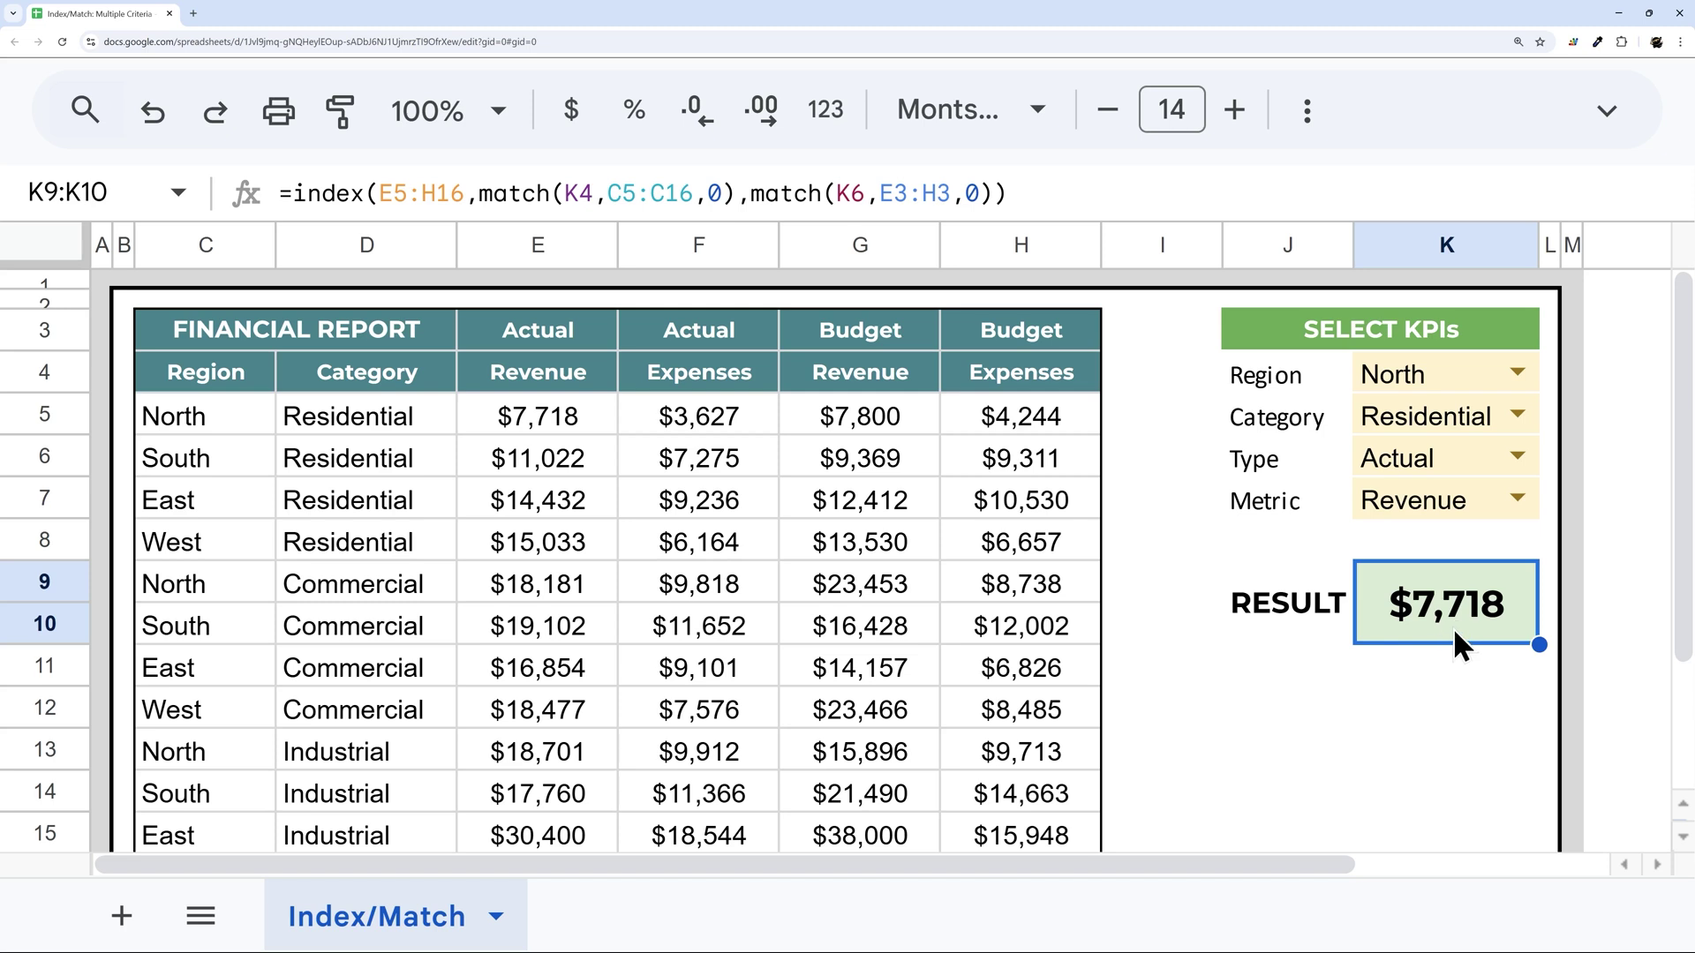
# Step: Change the row MATCH key in K9's formula from K4 to K4&K5
pyautogui.click(591, 190)
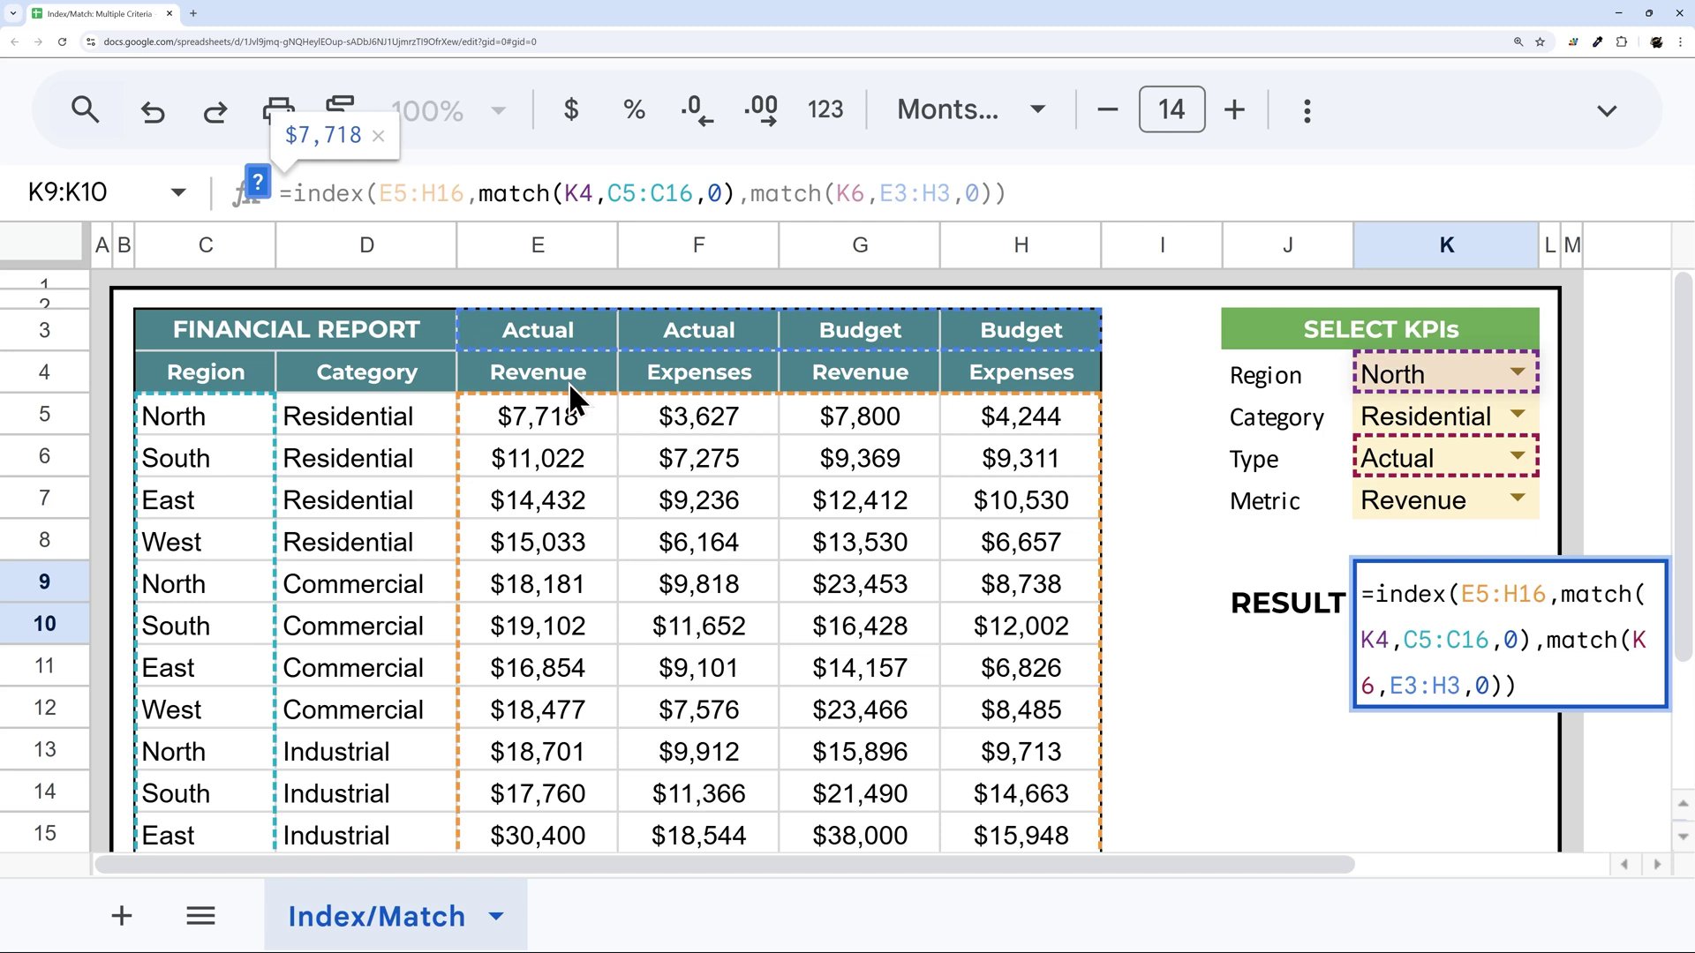
pyautogui.click(1377, 376)
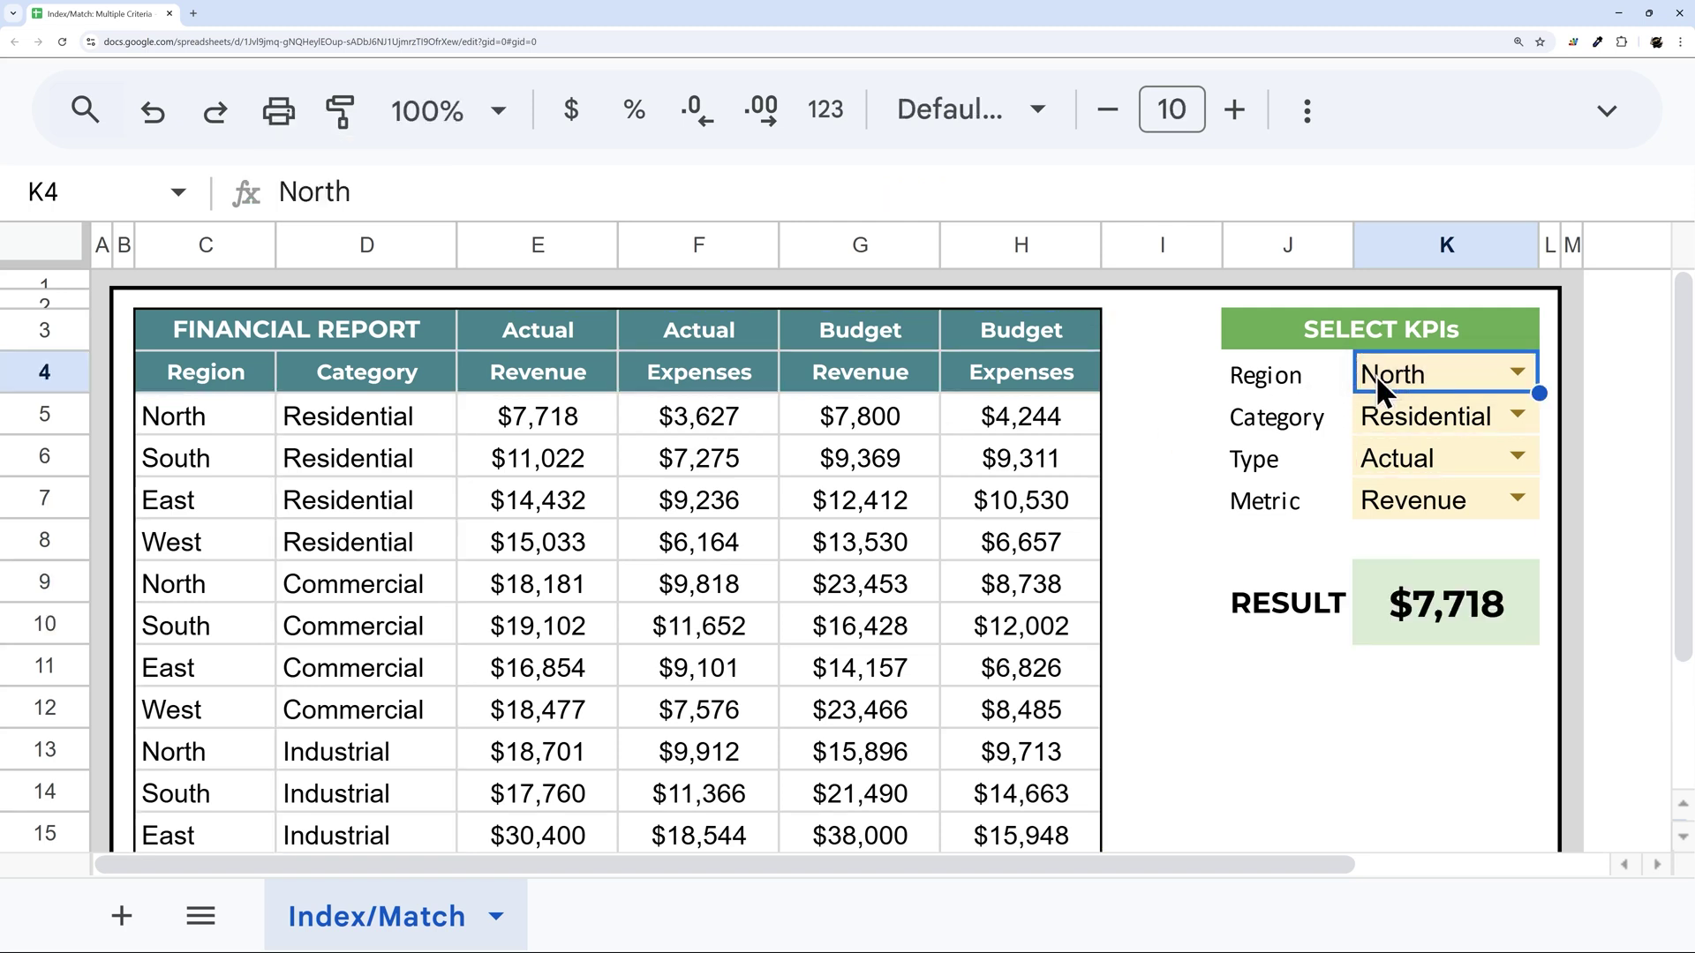
pyautogui.click(1387, 407)
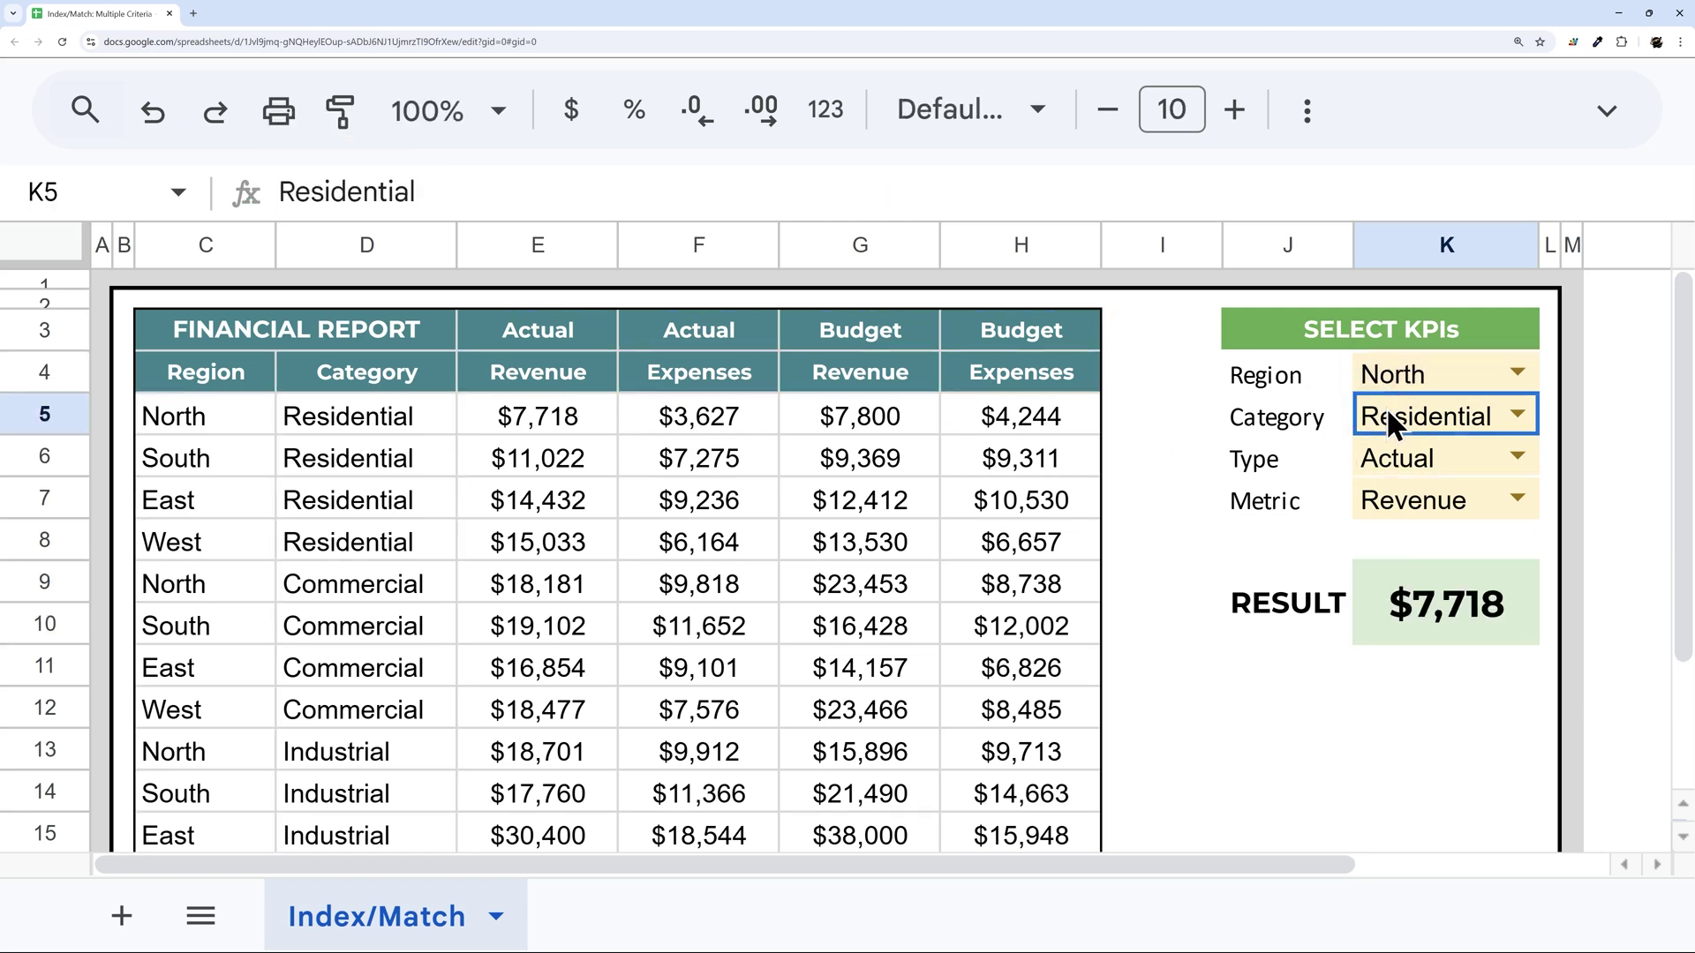
pyautogui.click(1426, 613)
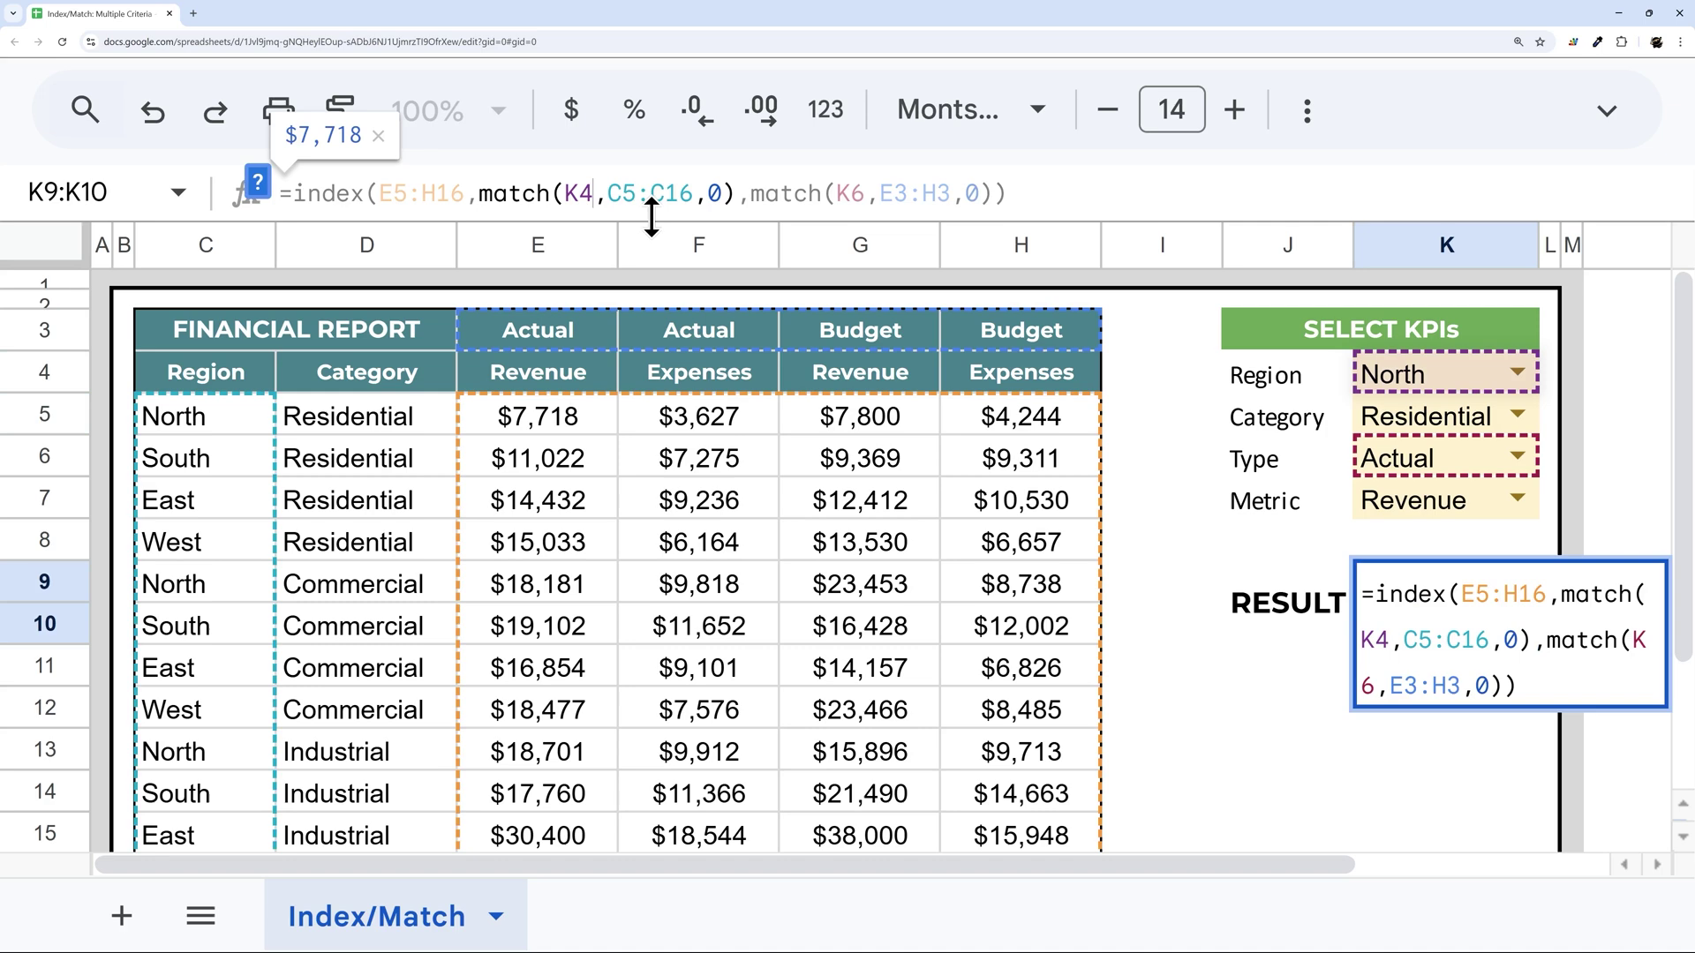
pyautogui.click(592, 193)
pyautogui.write('&')
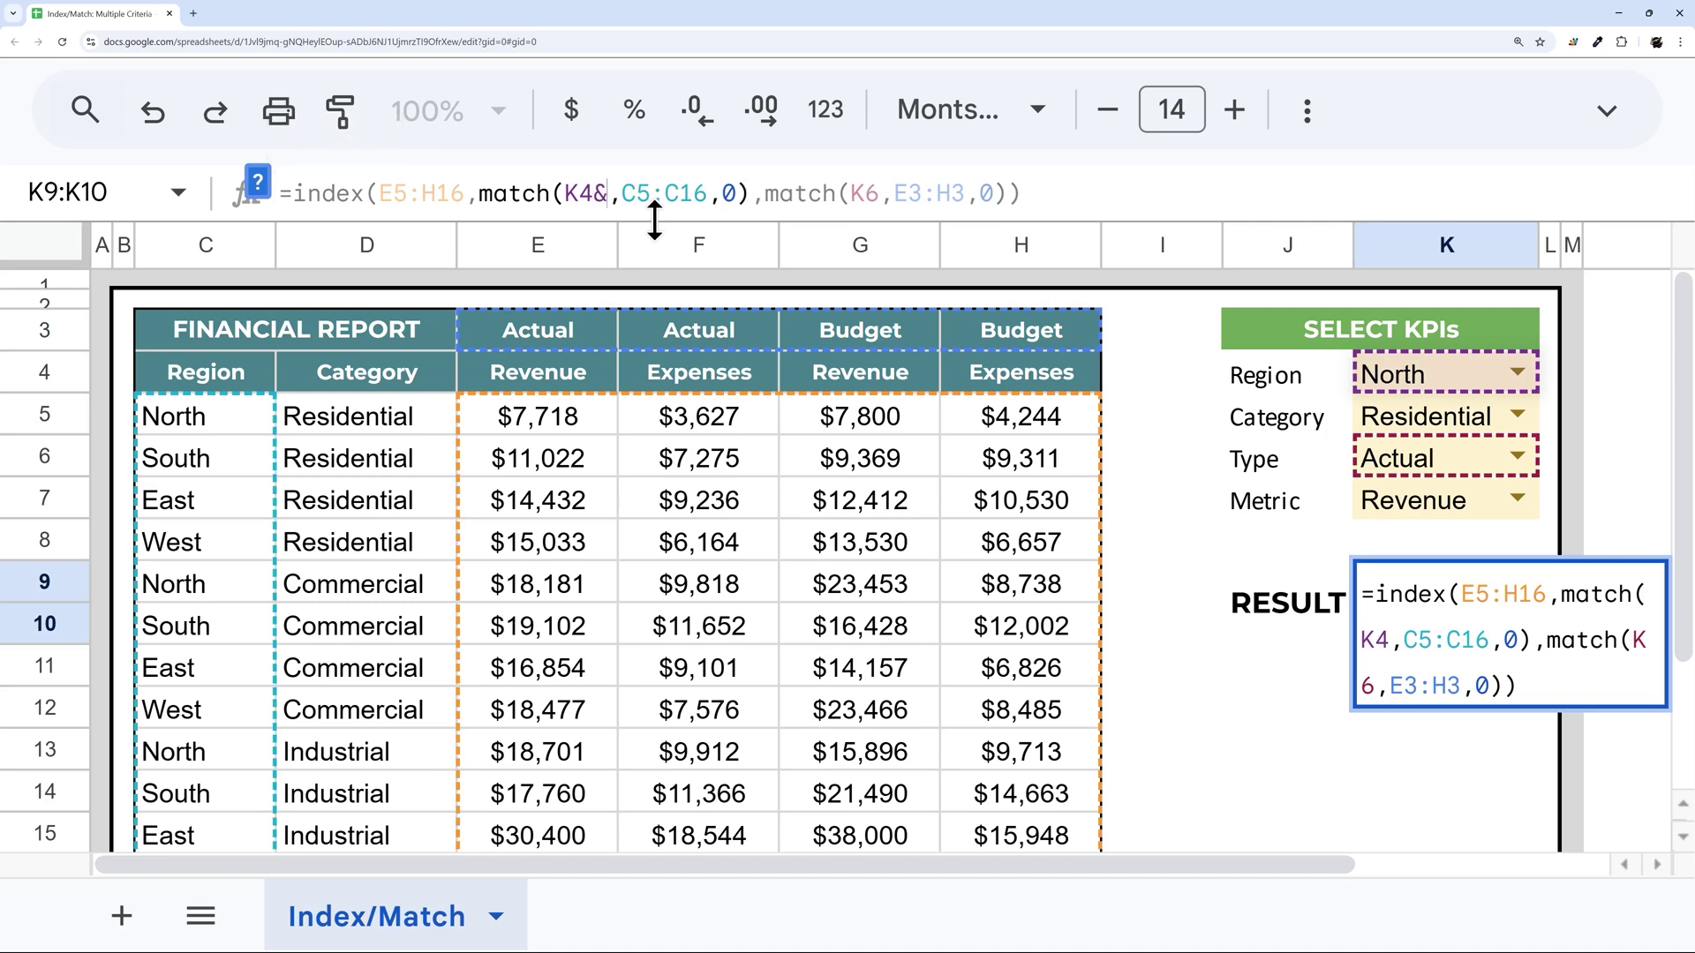
pyautogui.click(1428, 406)
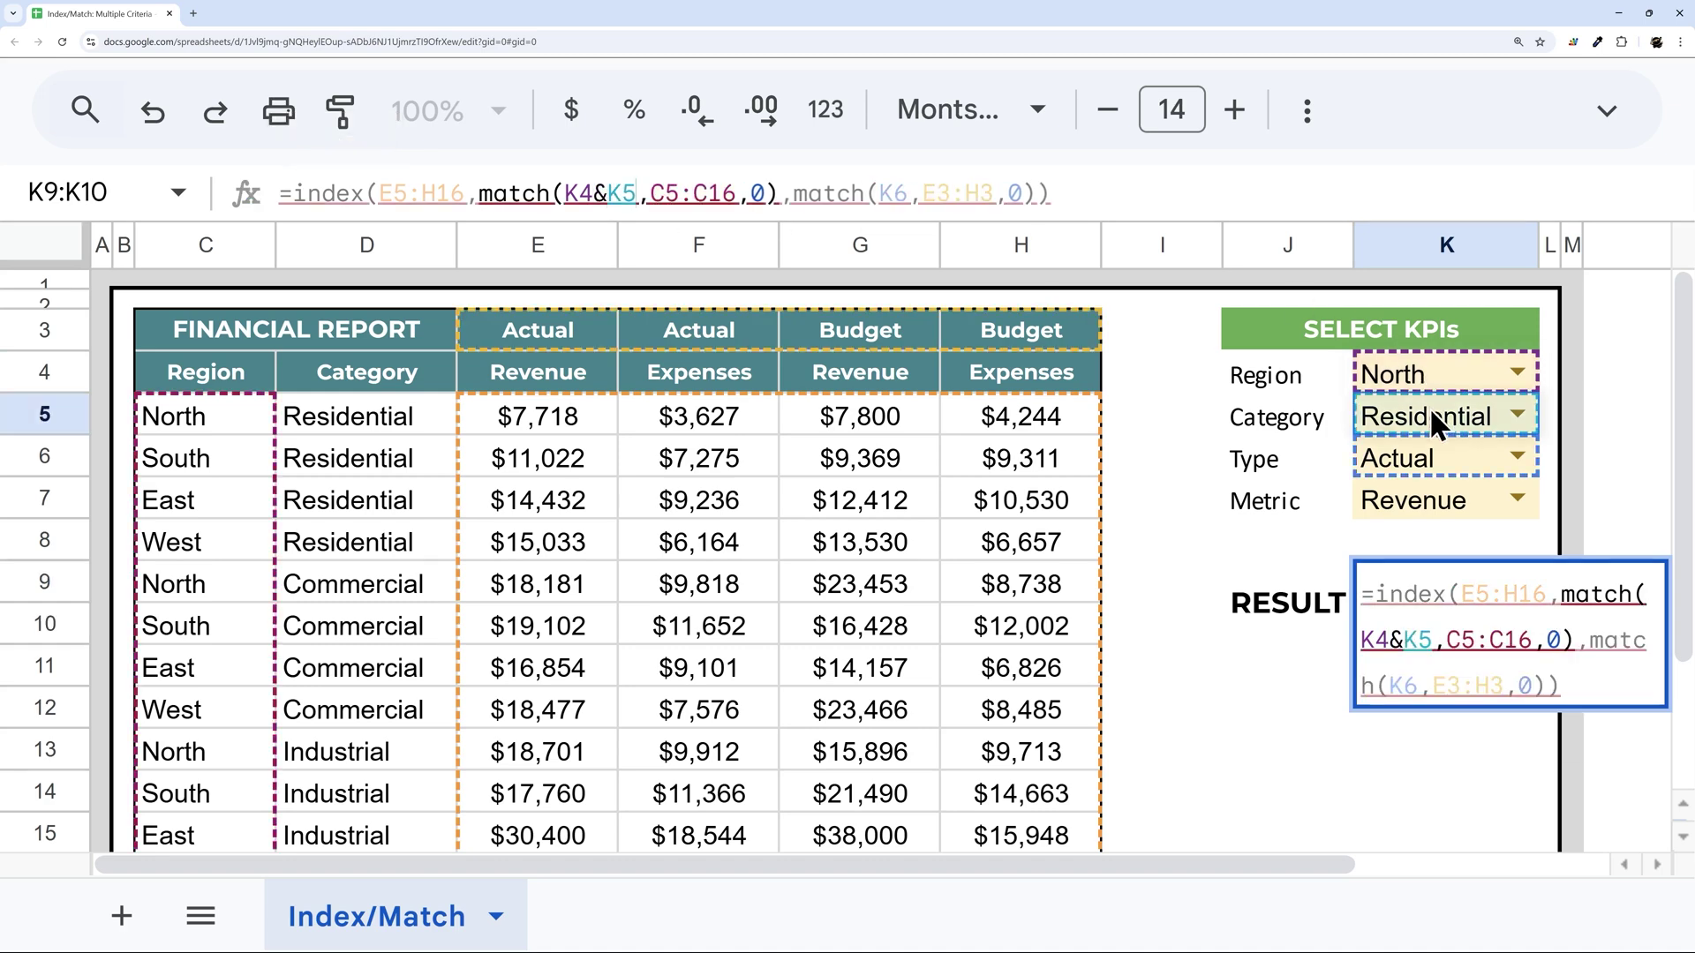
pyautogui.press('Return')
# Step: Enter the test formula =K4&K5 in I8, producing NorthResidential
pyautogui.click(1162, 551)
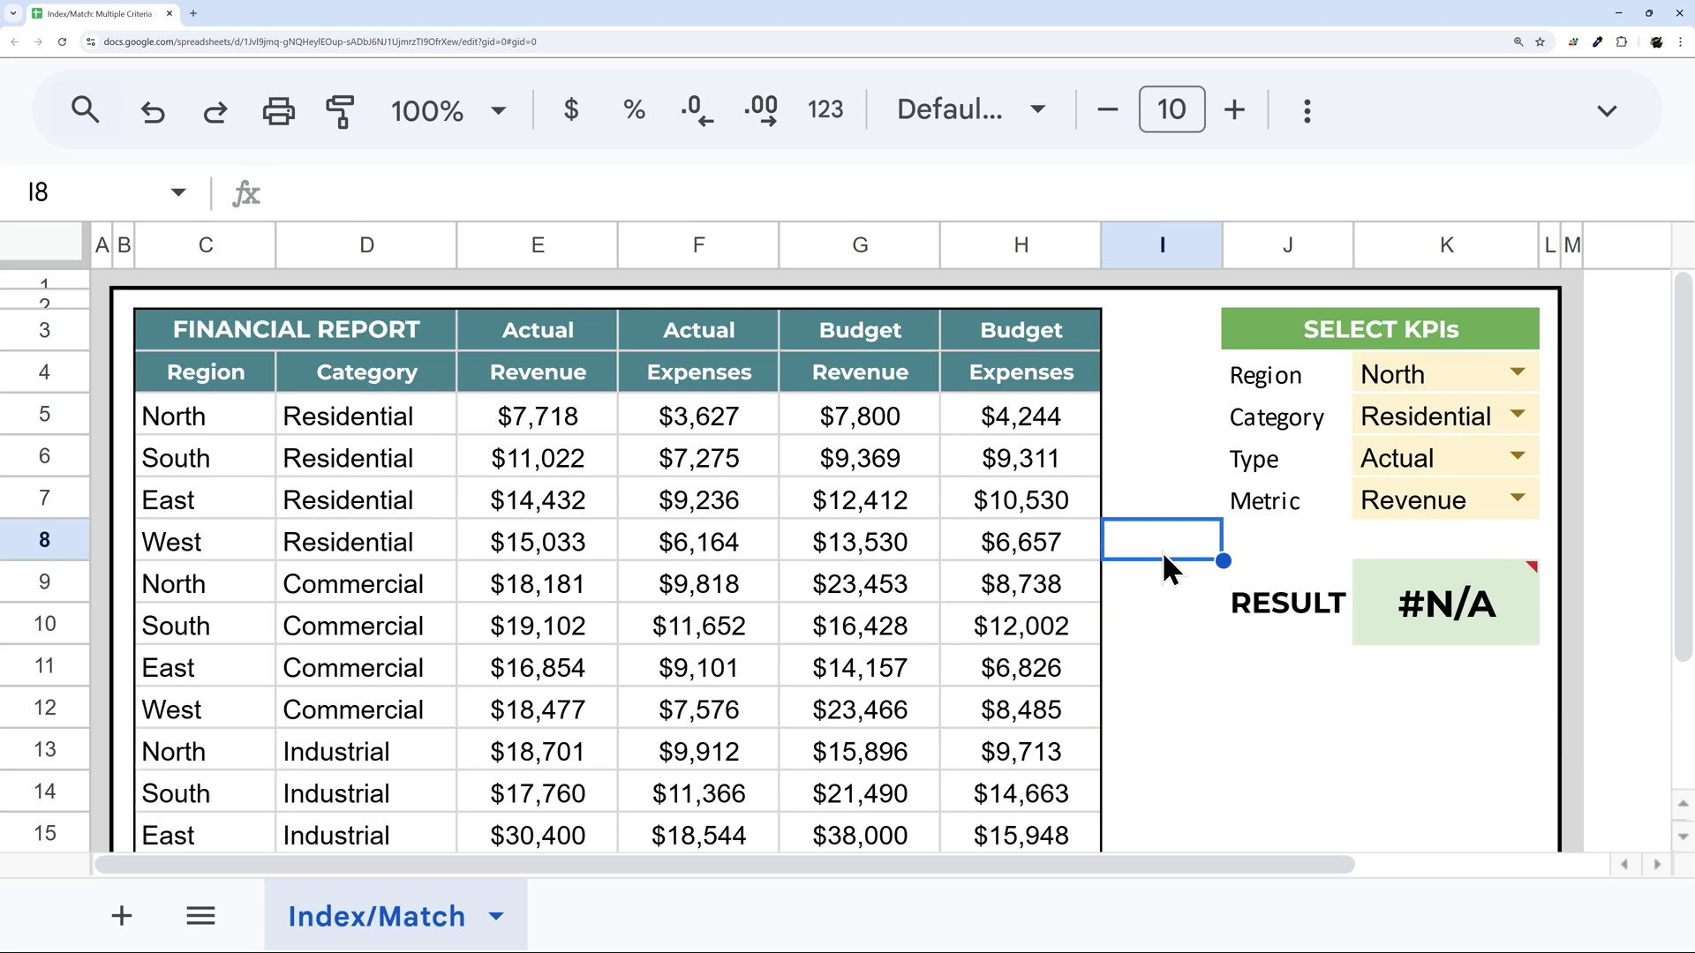
pyautogui.write('=')
pyautogui.click(1416, 373)
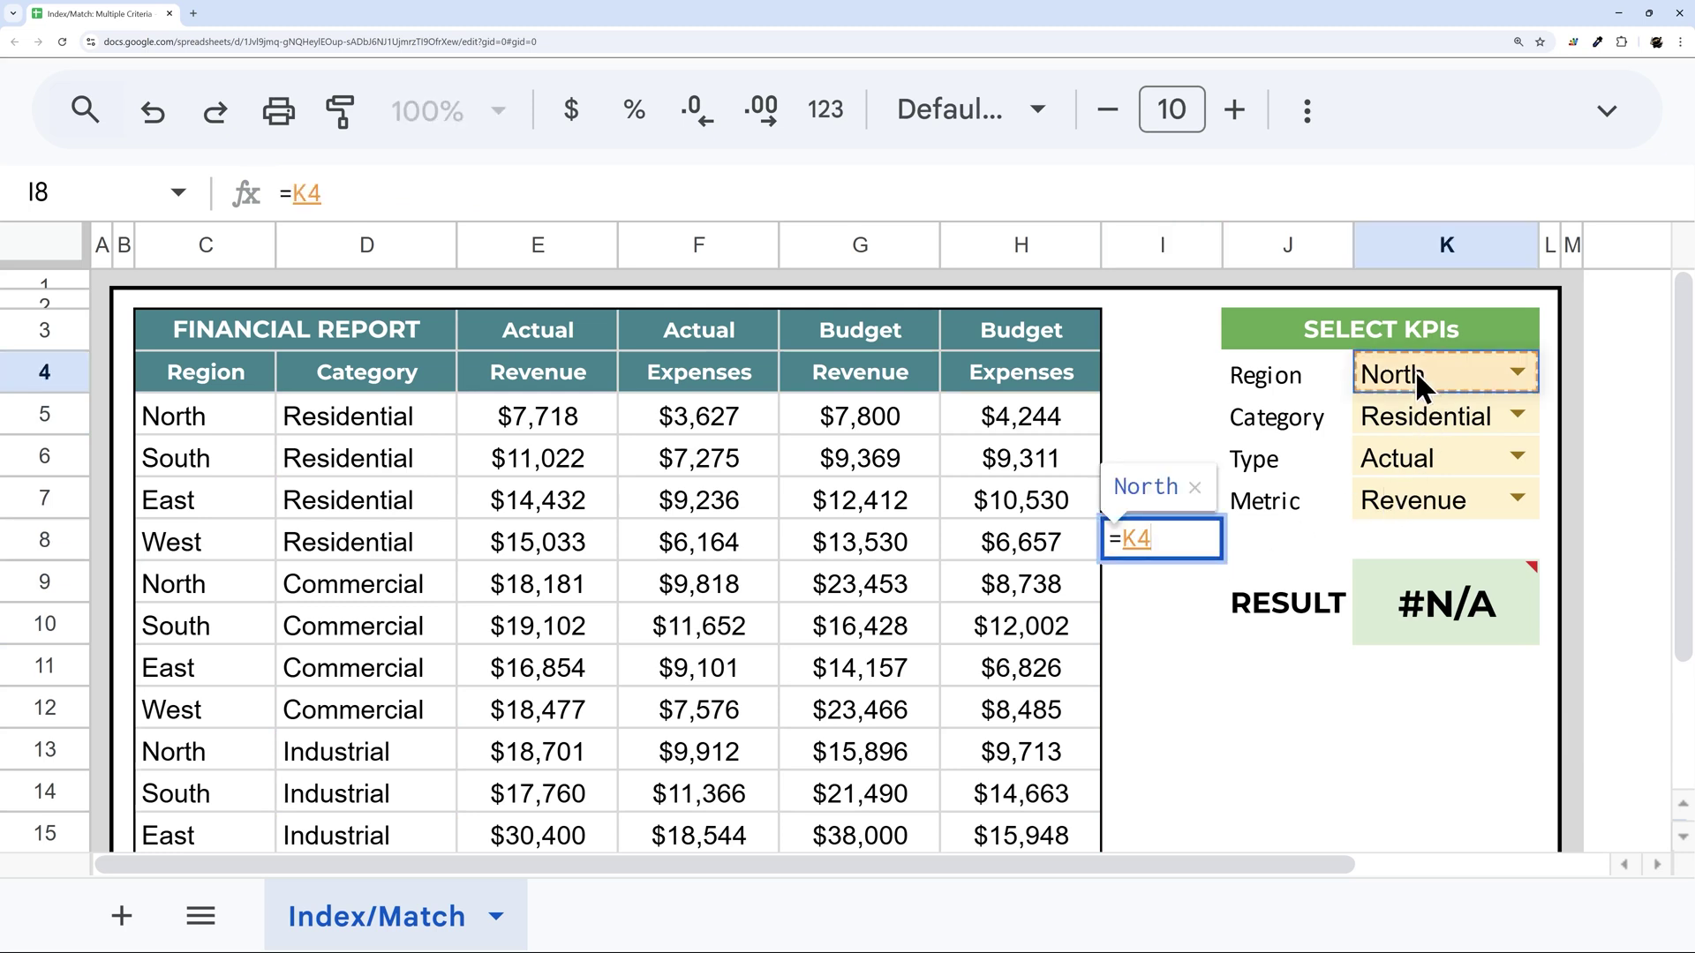
pyautogui.write('&')
pyautogui.click(1419, 416)
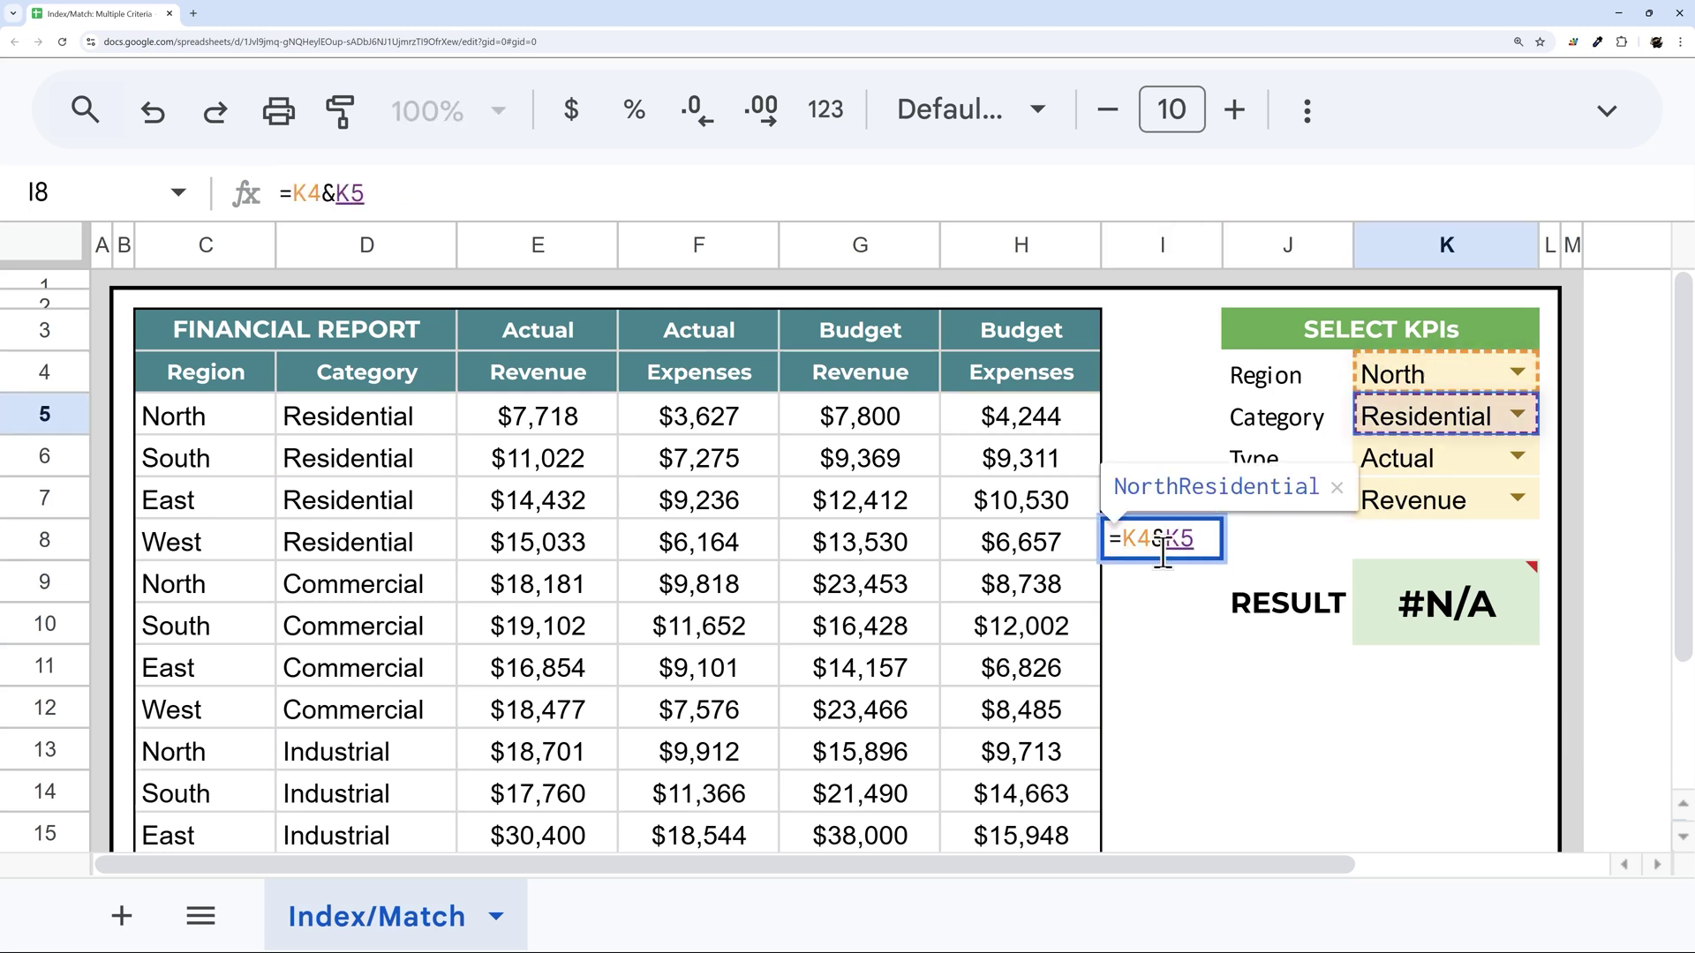
pyautogui.press('Return')
# Step: Clear the test cell and preview the K4&K5 key inside K9's formula
pyautogui.click(715, 837)
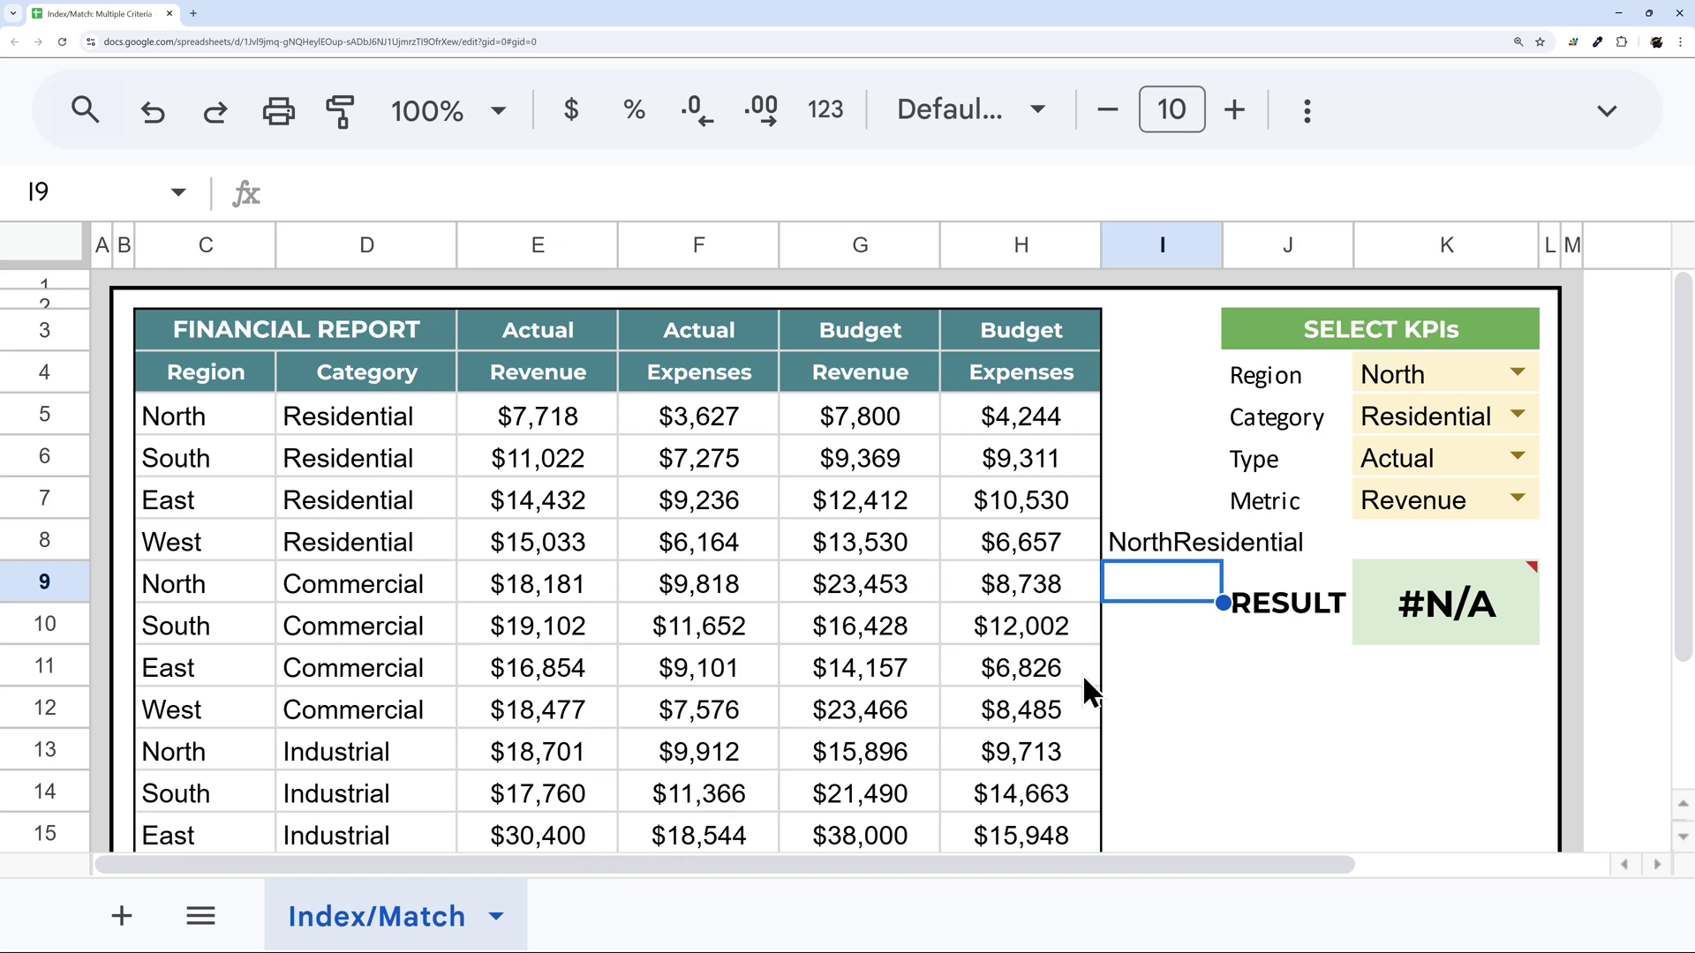
pyautogui.click(1196, 540)
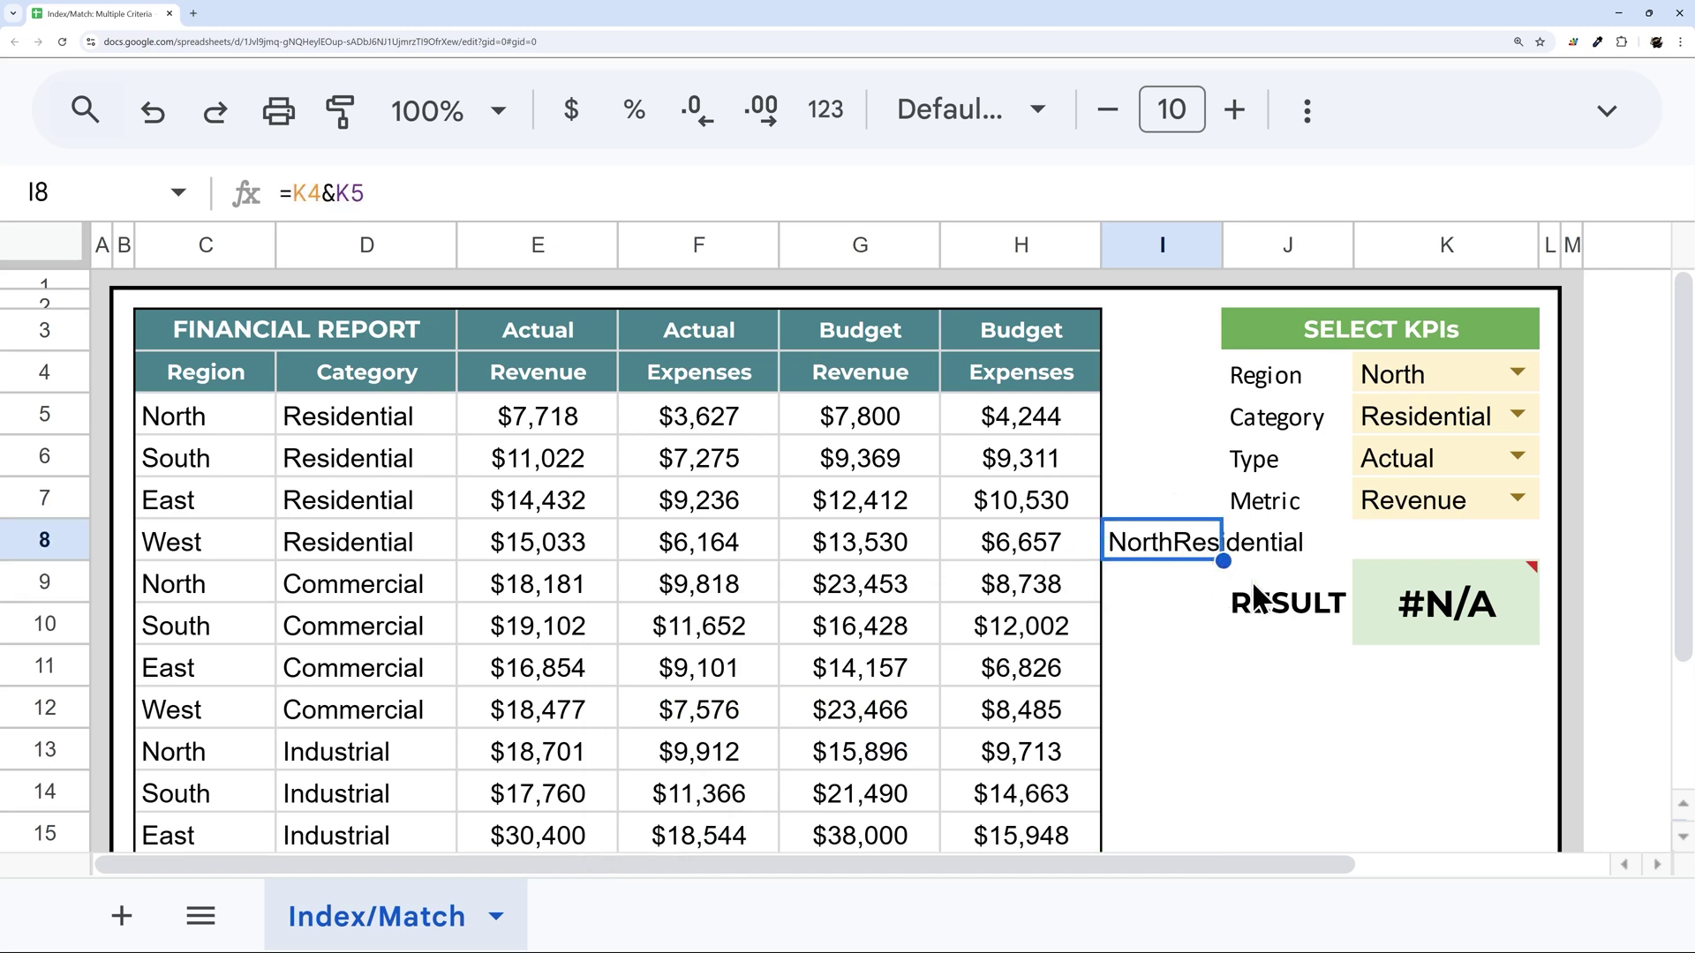
pyautogui.press('Delete')
pyautogui.click(1457, 604)
pyautogui.moveTo(571, 195); pyautogui.dragTo(734, 195)
# Step: Wrap the first MATCH range in braces as {C5:C16} in K9's formula
pyautogui.click(652, 195)
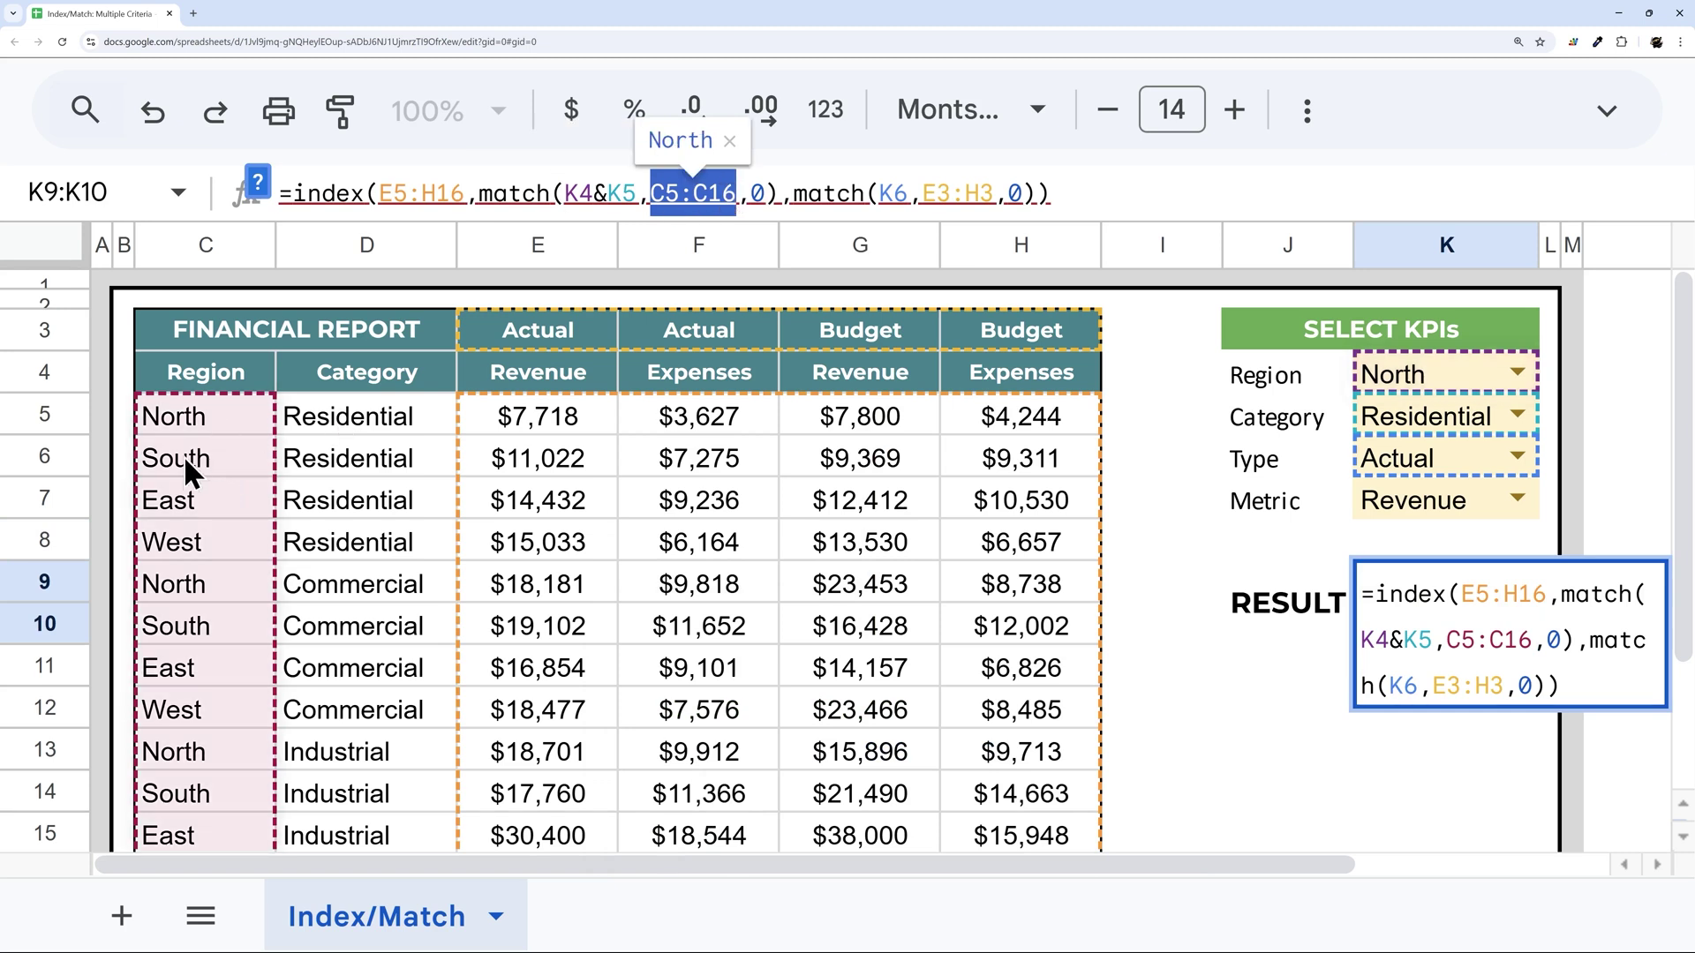
pyautogui.click(654, 193)
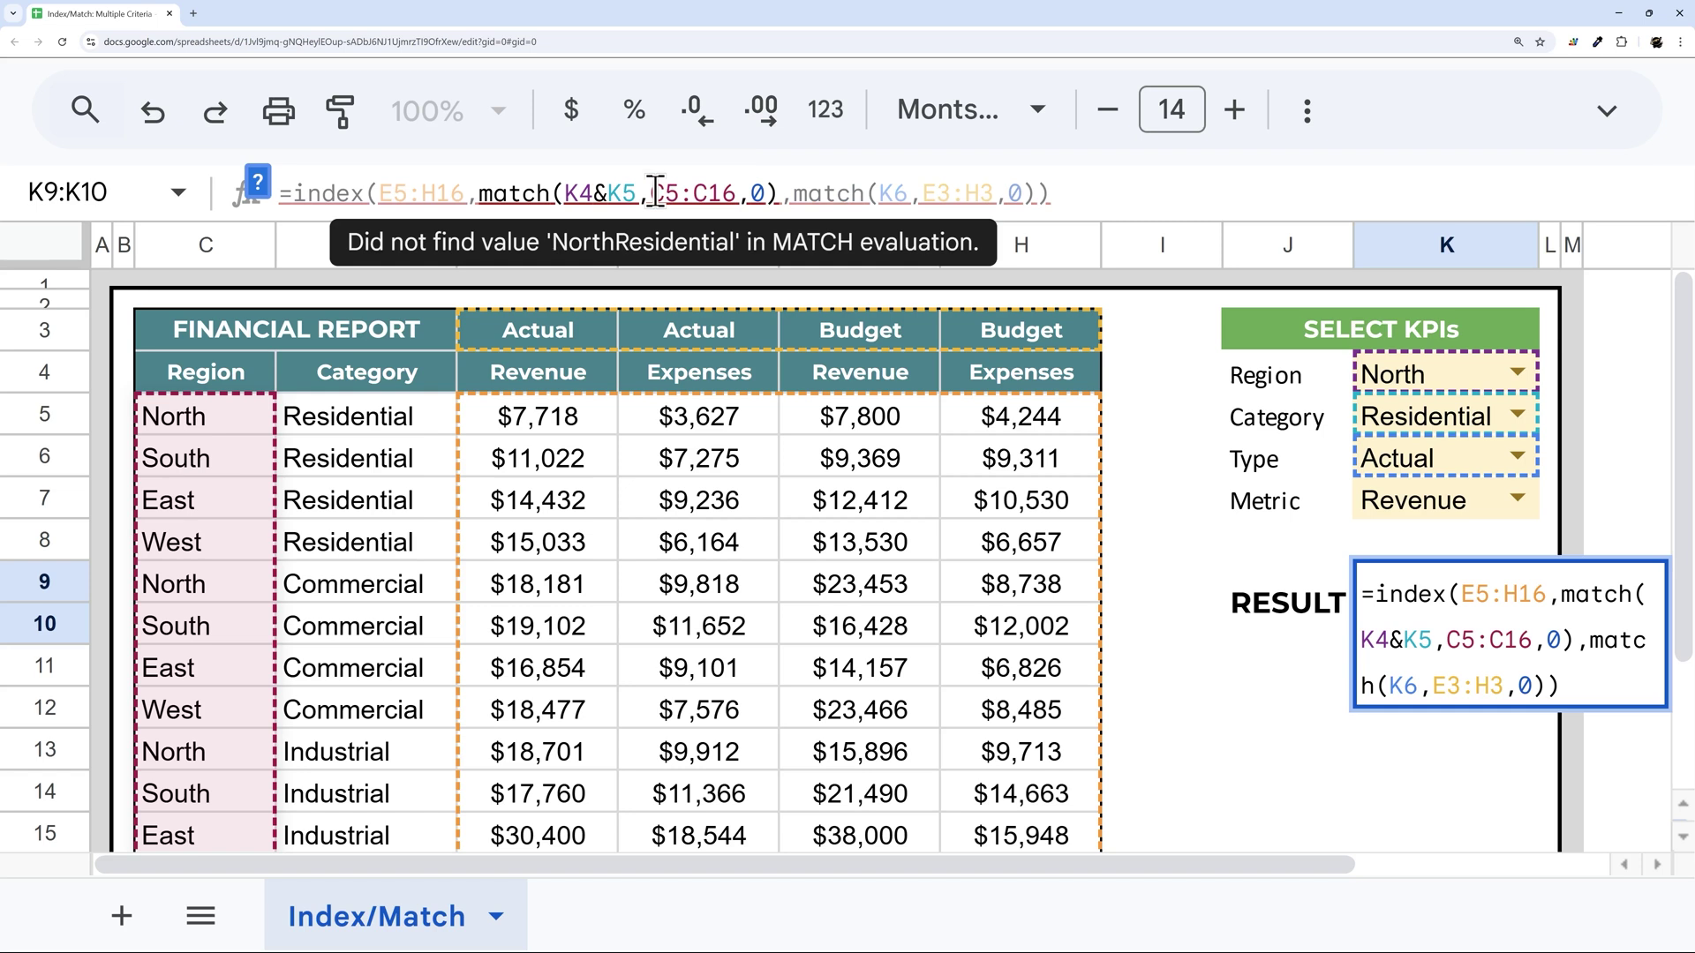
pyautogui.write('{')
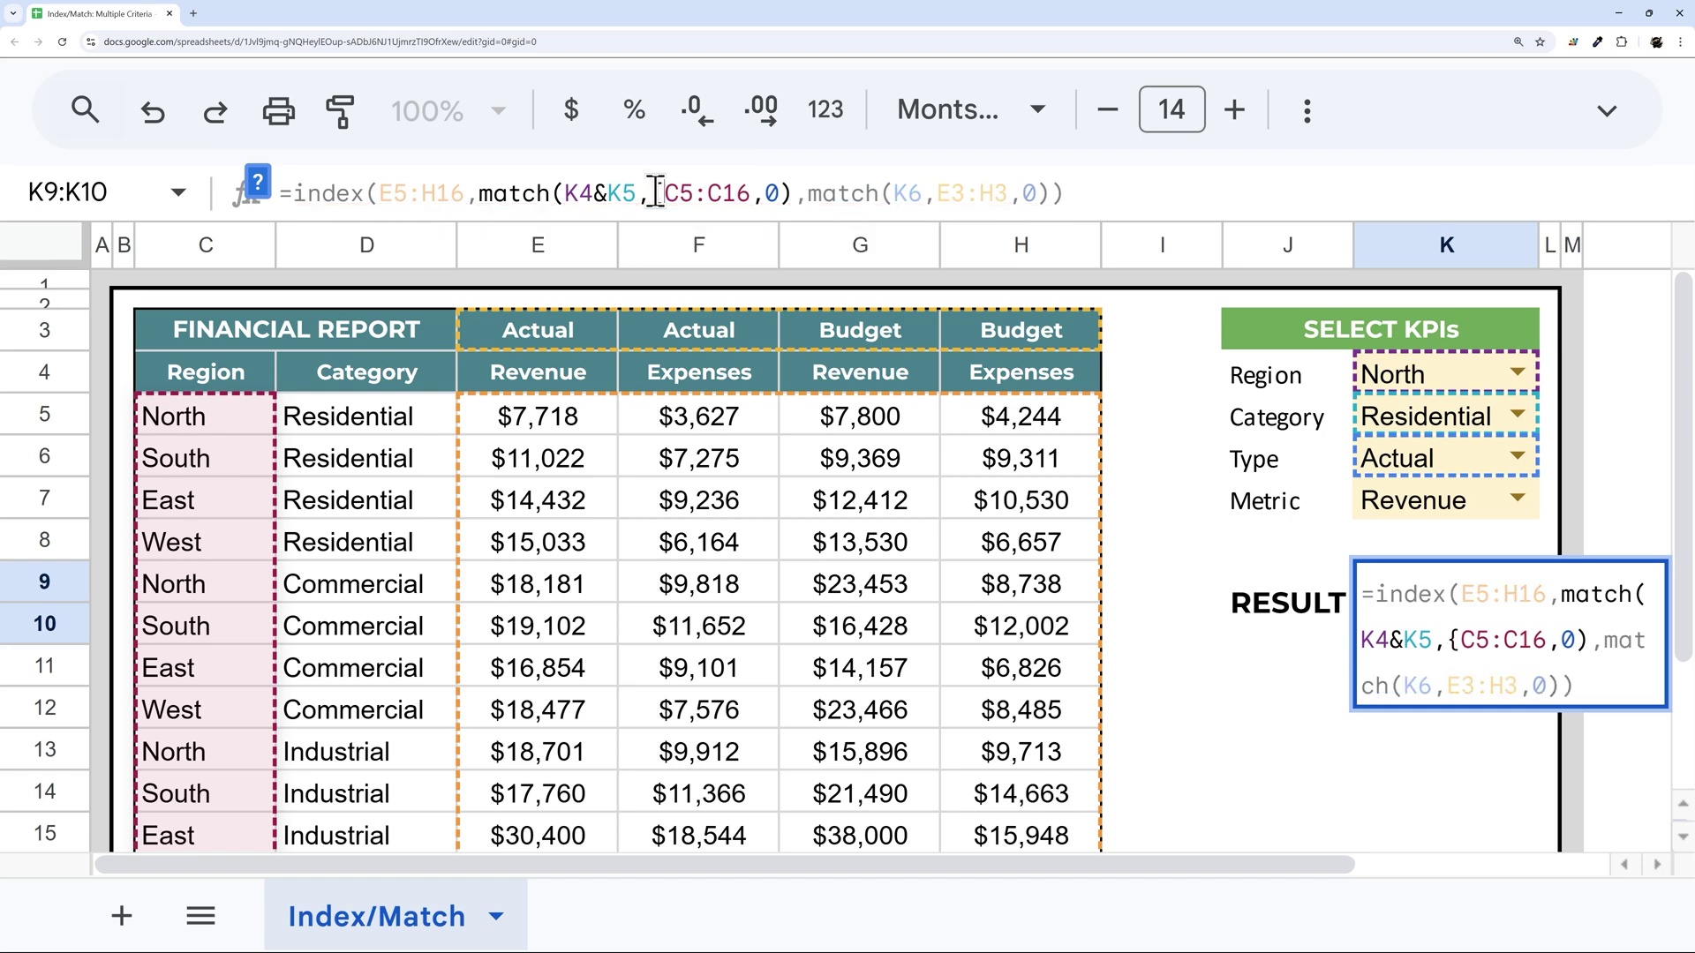
pyautogui.click(753, 191)
pyautogui.write('}')
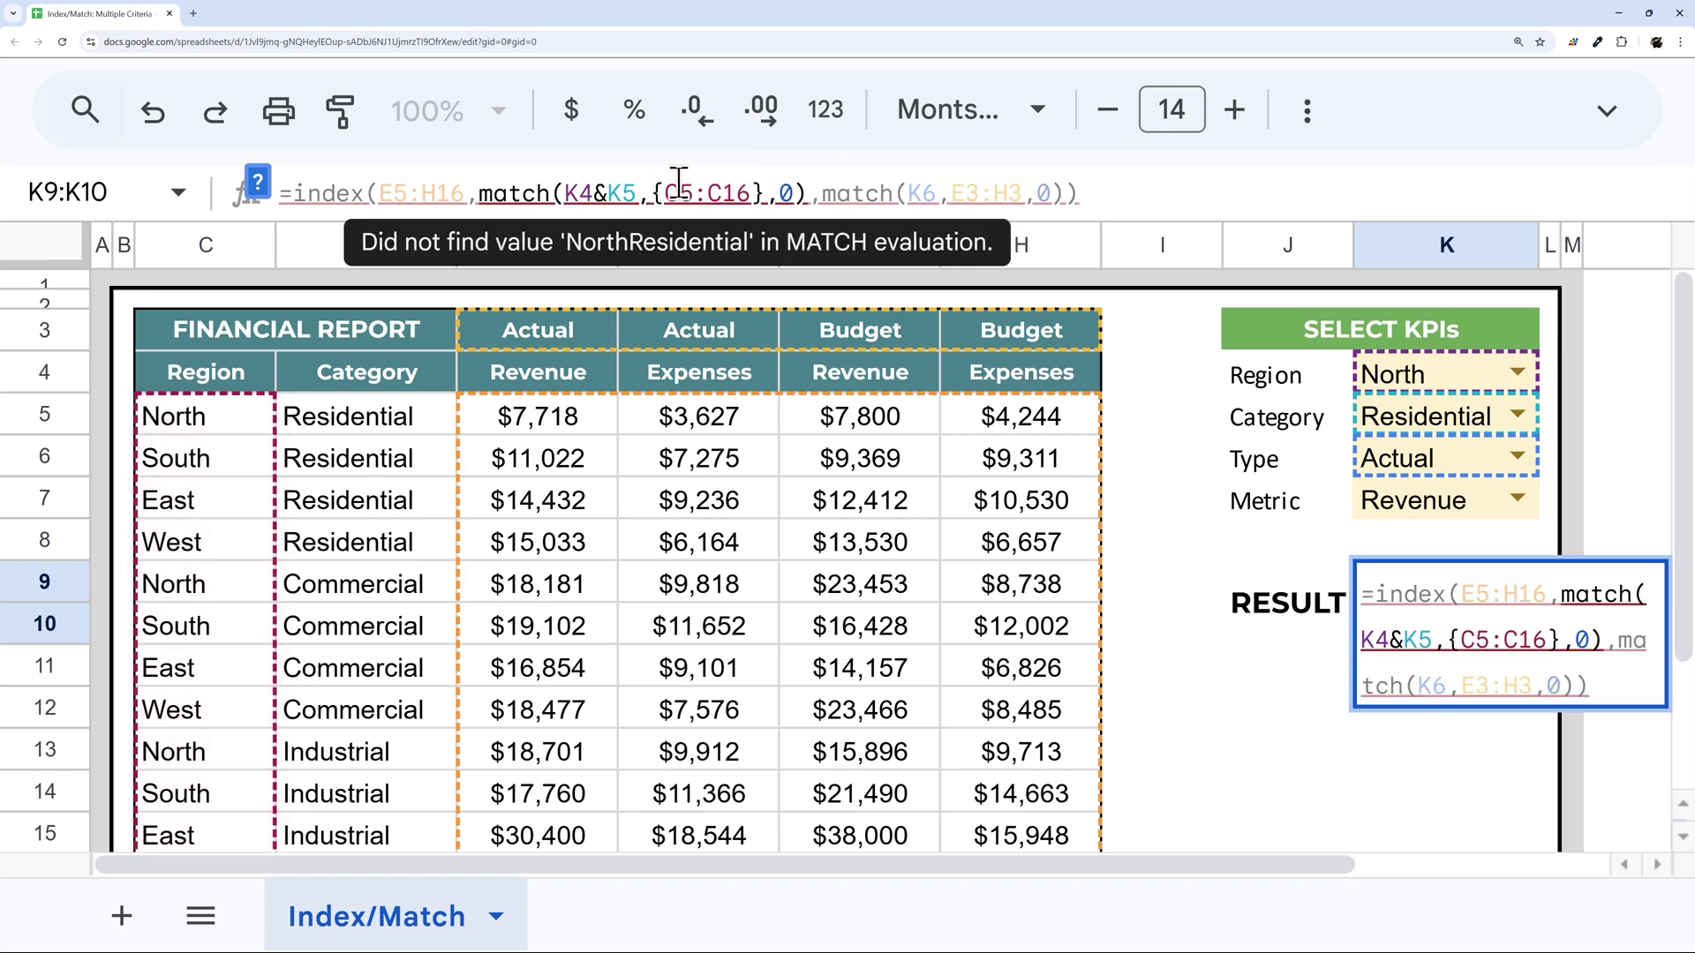
pyautogui.click(752, 193)
pyautogui.moveTo(750, 191); pyautogui.dragTo(670, 192)
pyautogui.hotkey('ctrl', 'c')
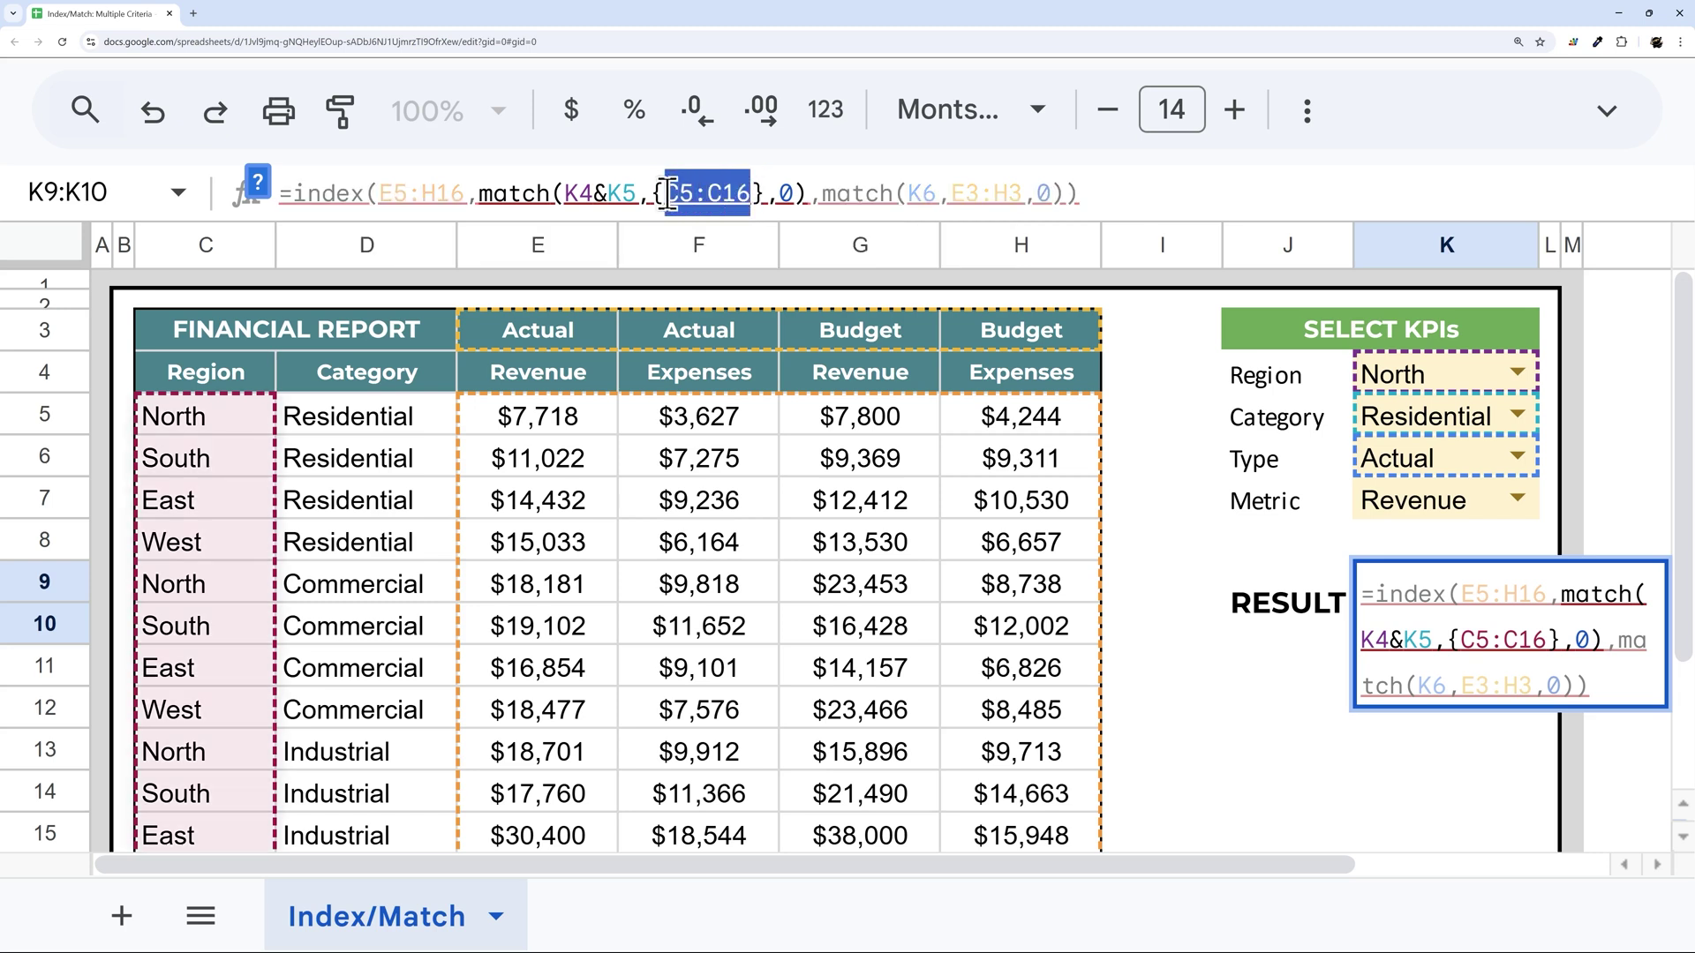
# Step: Extend the array to {C5:C16&D5:D16} and commit, so RESULT shows $7,718
pyautogui.click(768, 189)
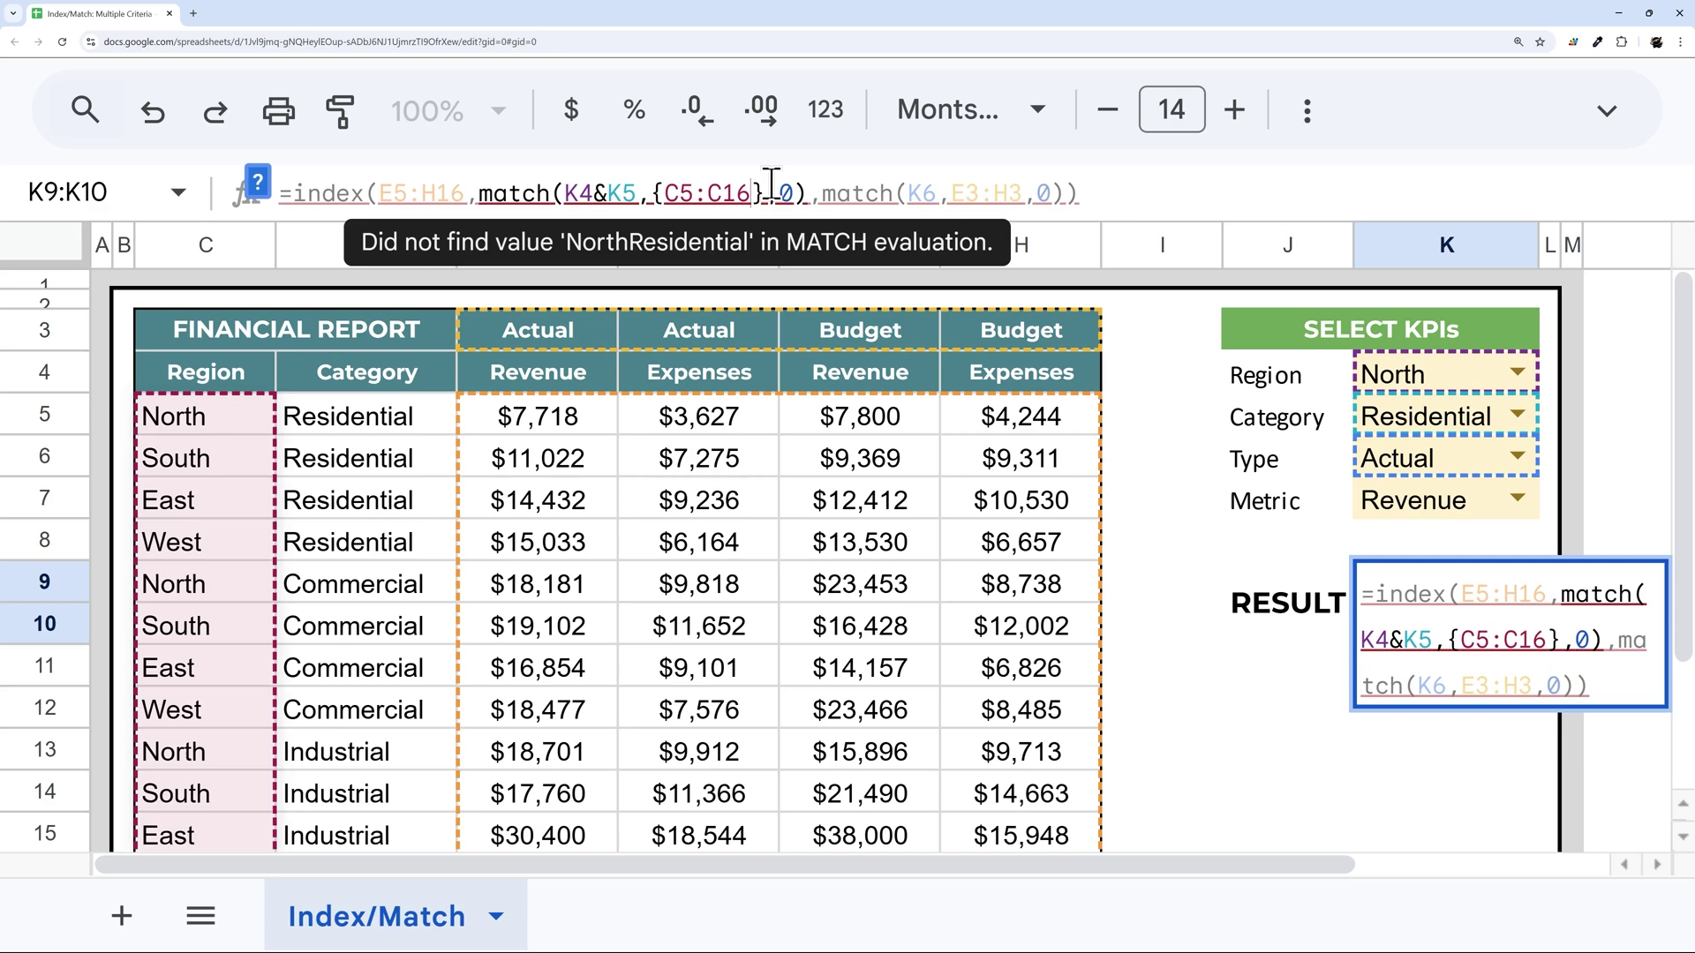
pyautogui.write('&')
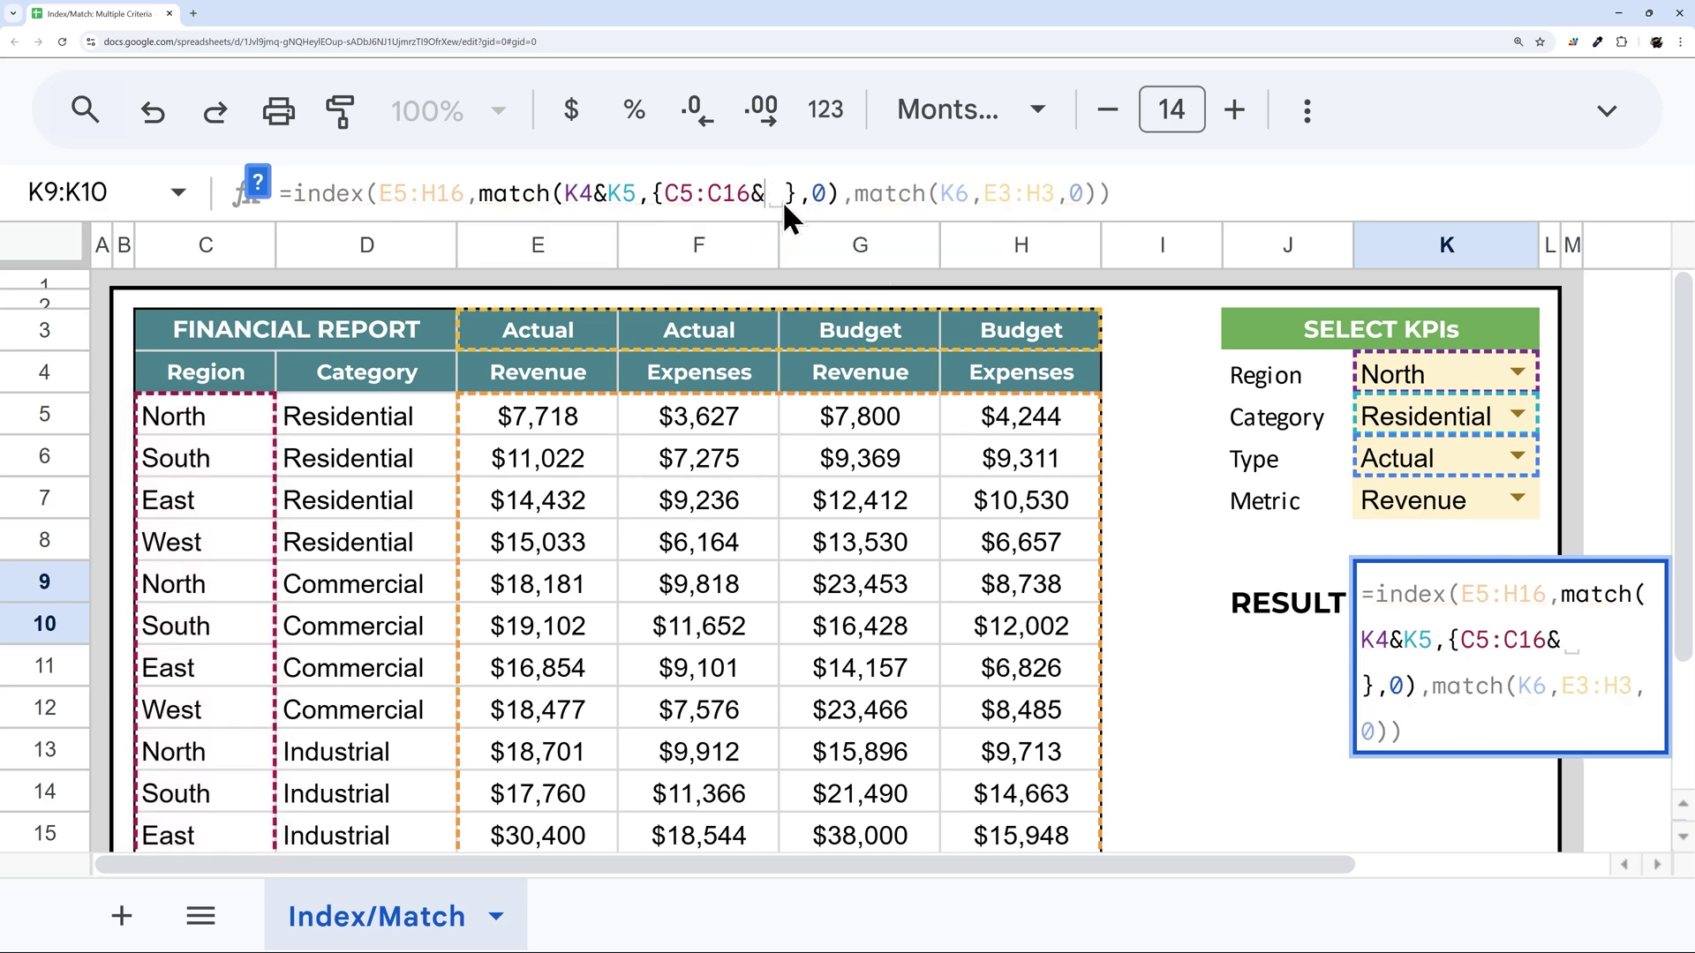
pyautogui.hotkey('ctrl', 'v')
pyautogui.click(780, 190)
pyautogui.press('BackSpace')
pyautogui.write('D')
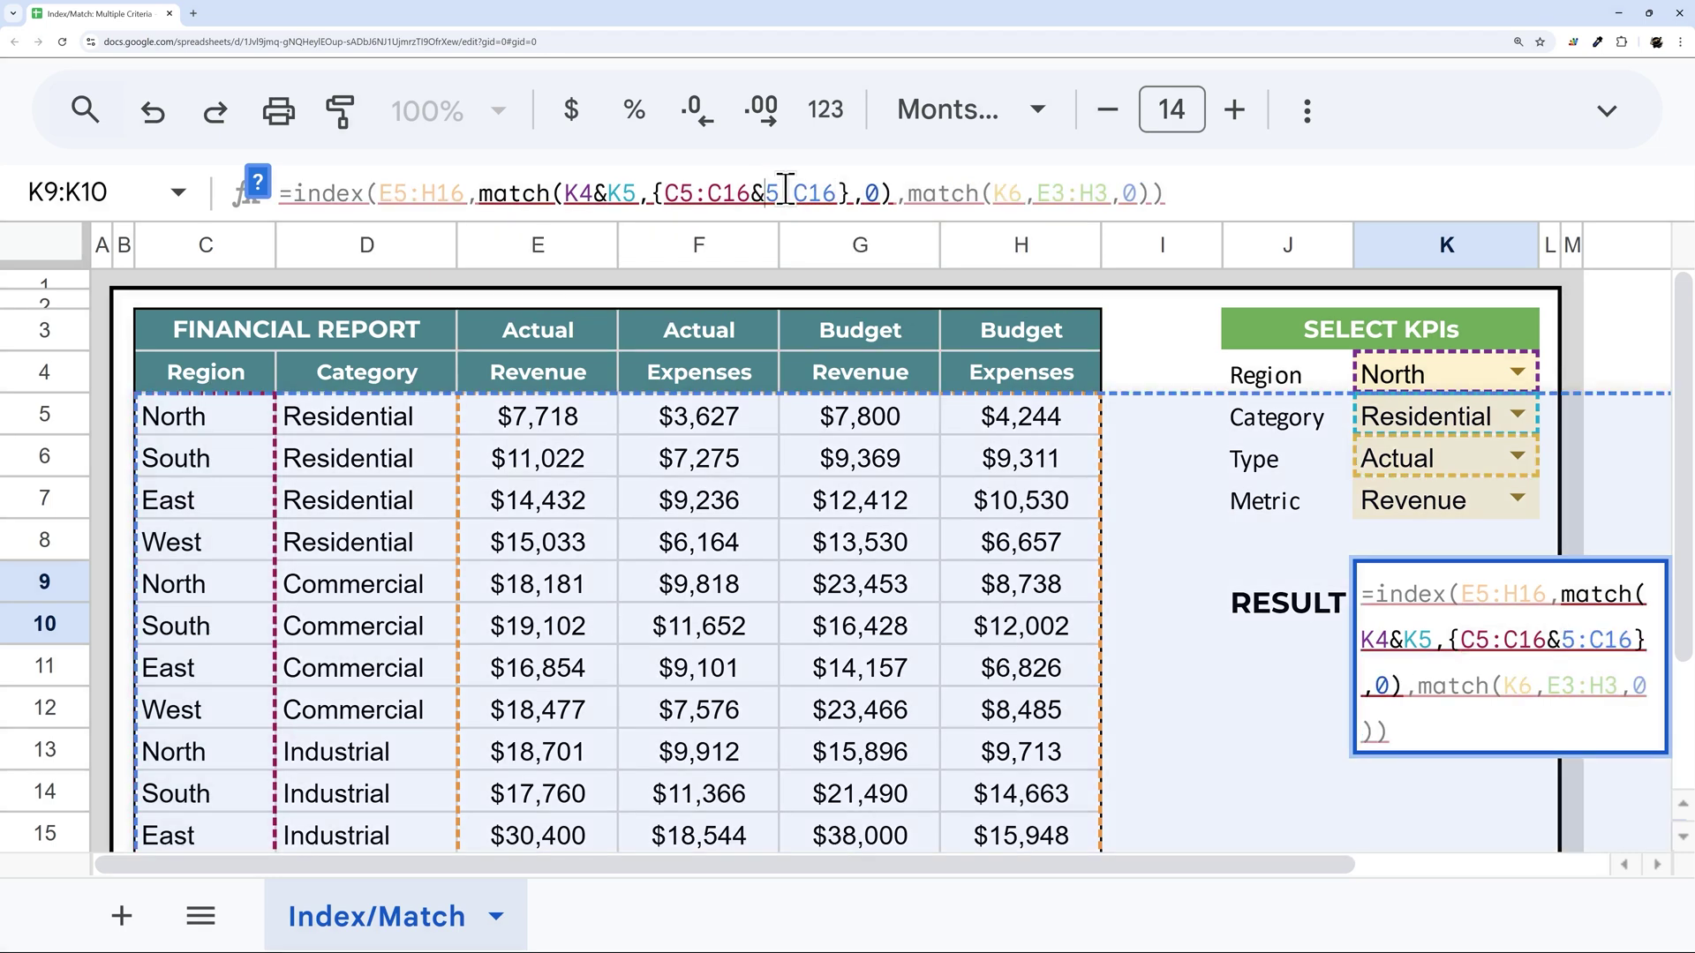
pyautogui.press('Delete')
pyautogui.write('D')
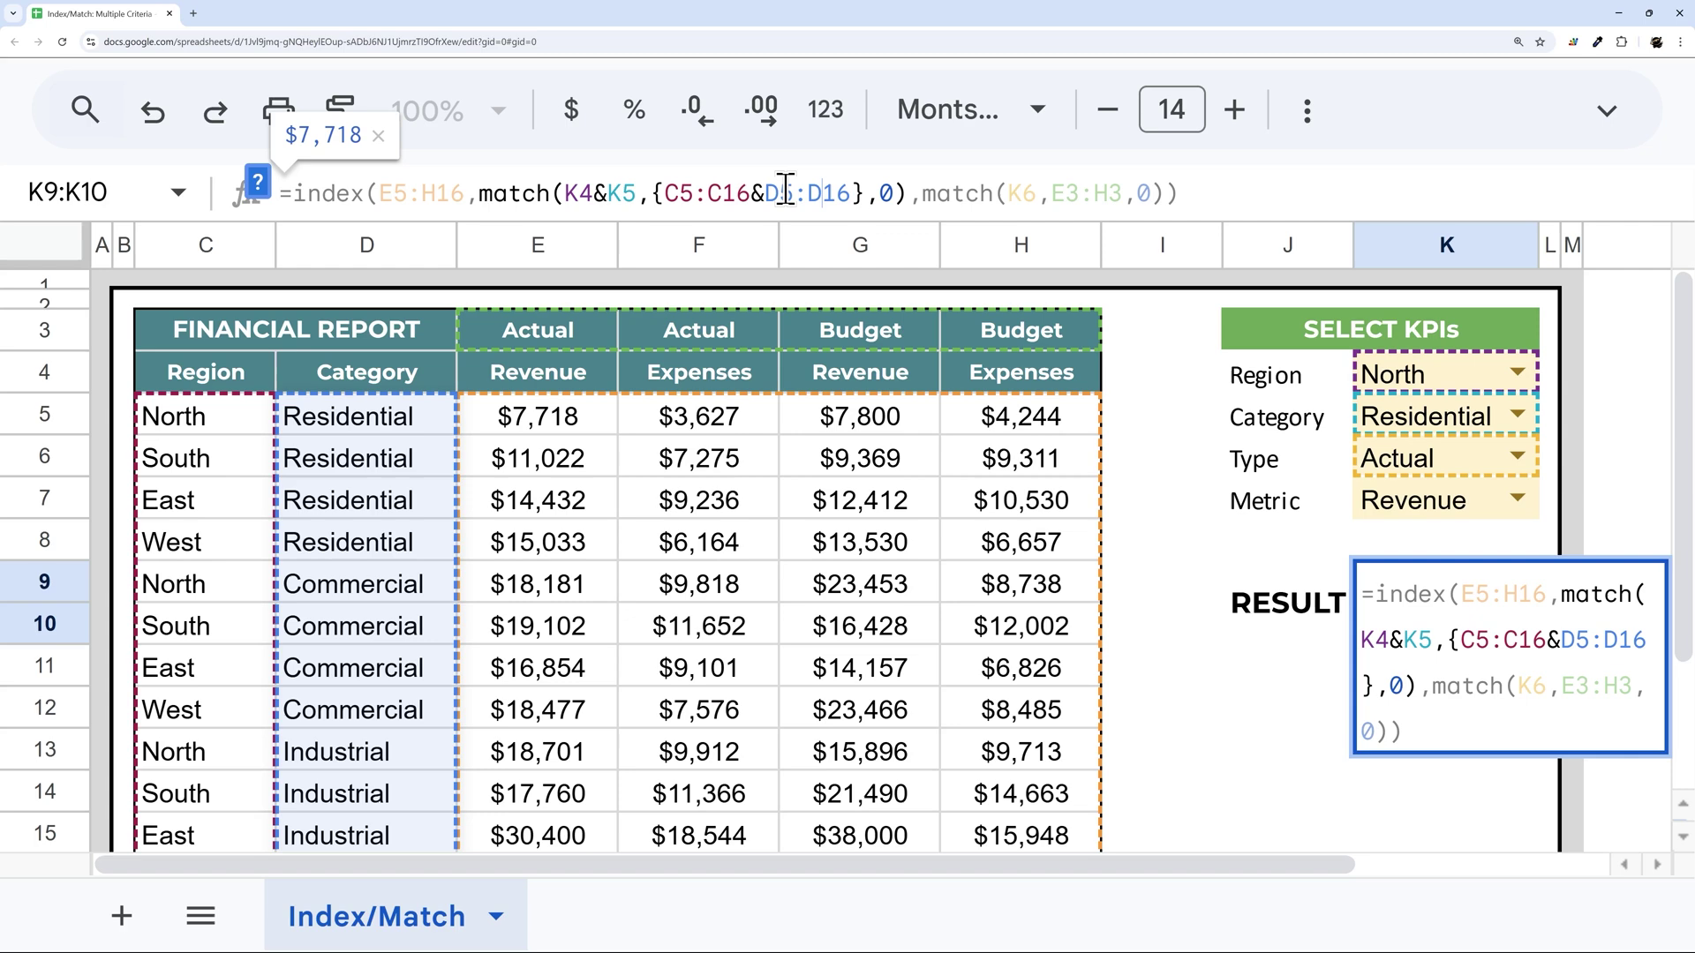
pyautogui.moveTo(650, 192); pyautogui.dragTo(864, 195)
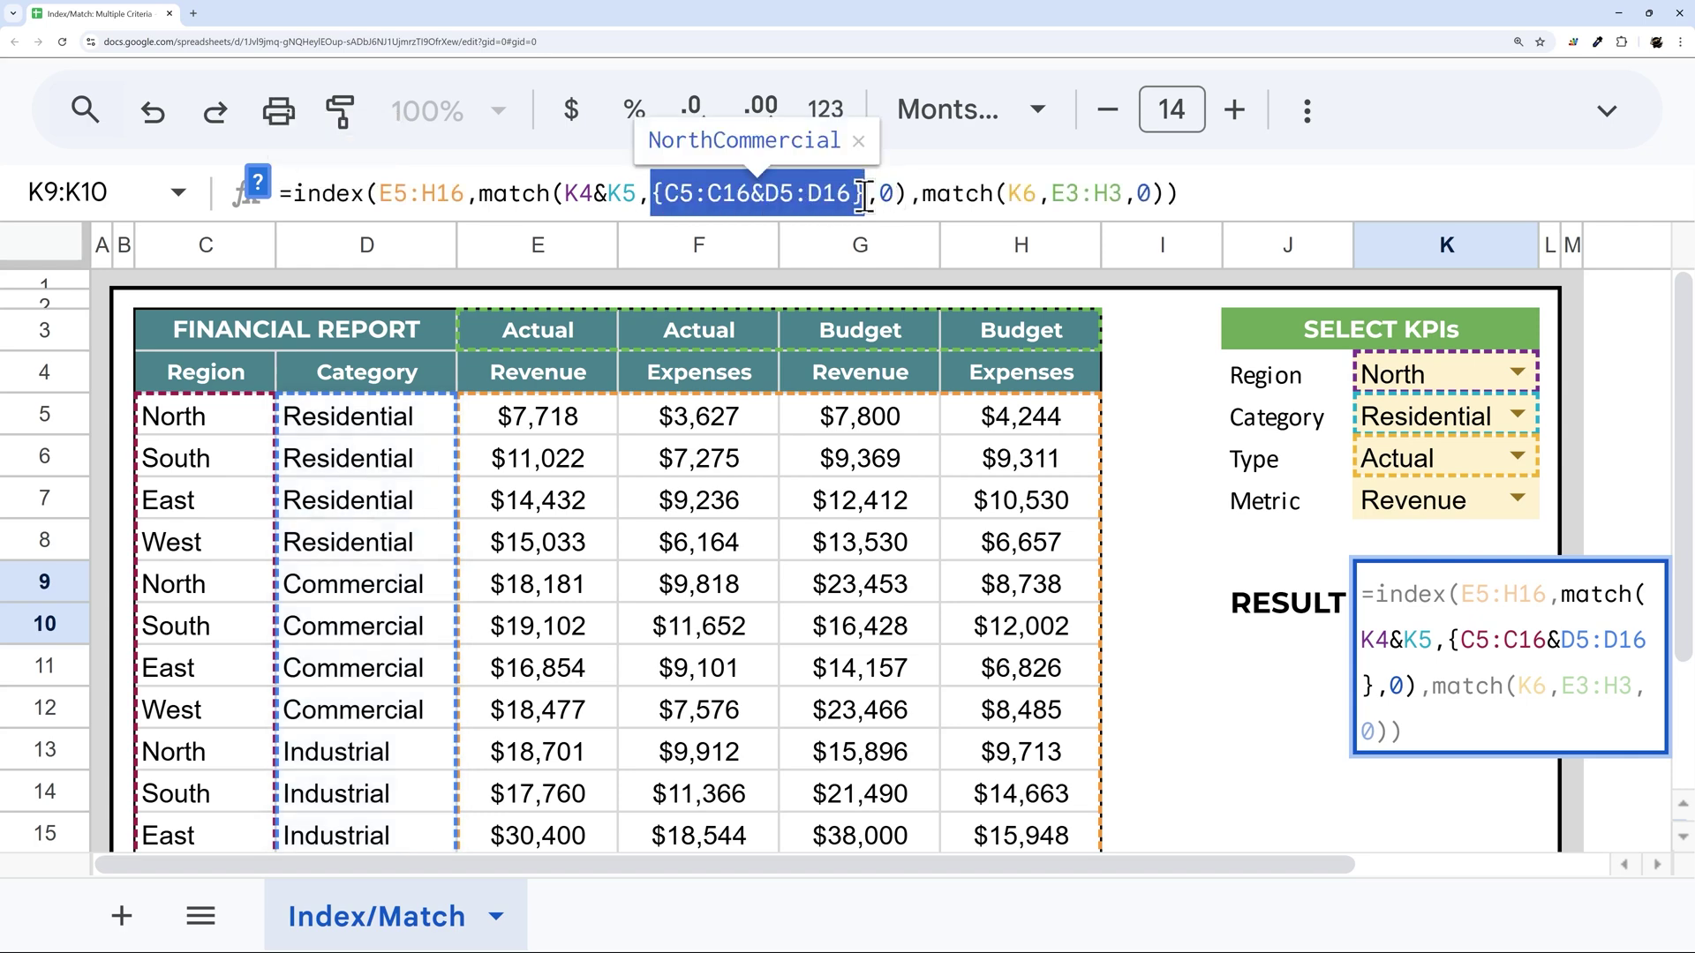
pyautogui.press('Return')
# Step: Test the joined keys in I5 with =ARRAYFORMULA({C5:C16&D5:D16})
pyautogui.click(1169, 428)
pyautogui.write('=')
pyautogui.write('{C5:C16&D5:D16}')
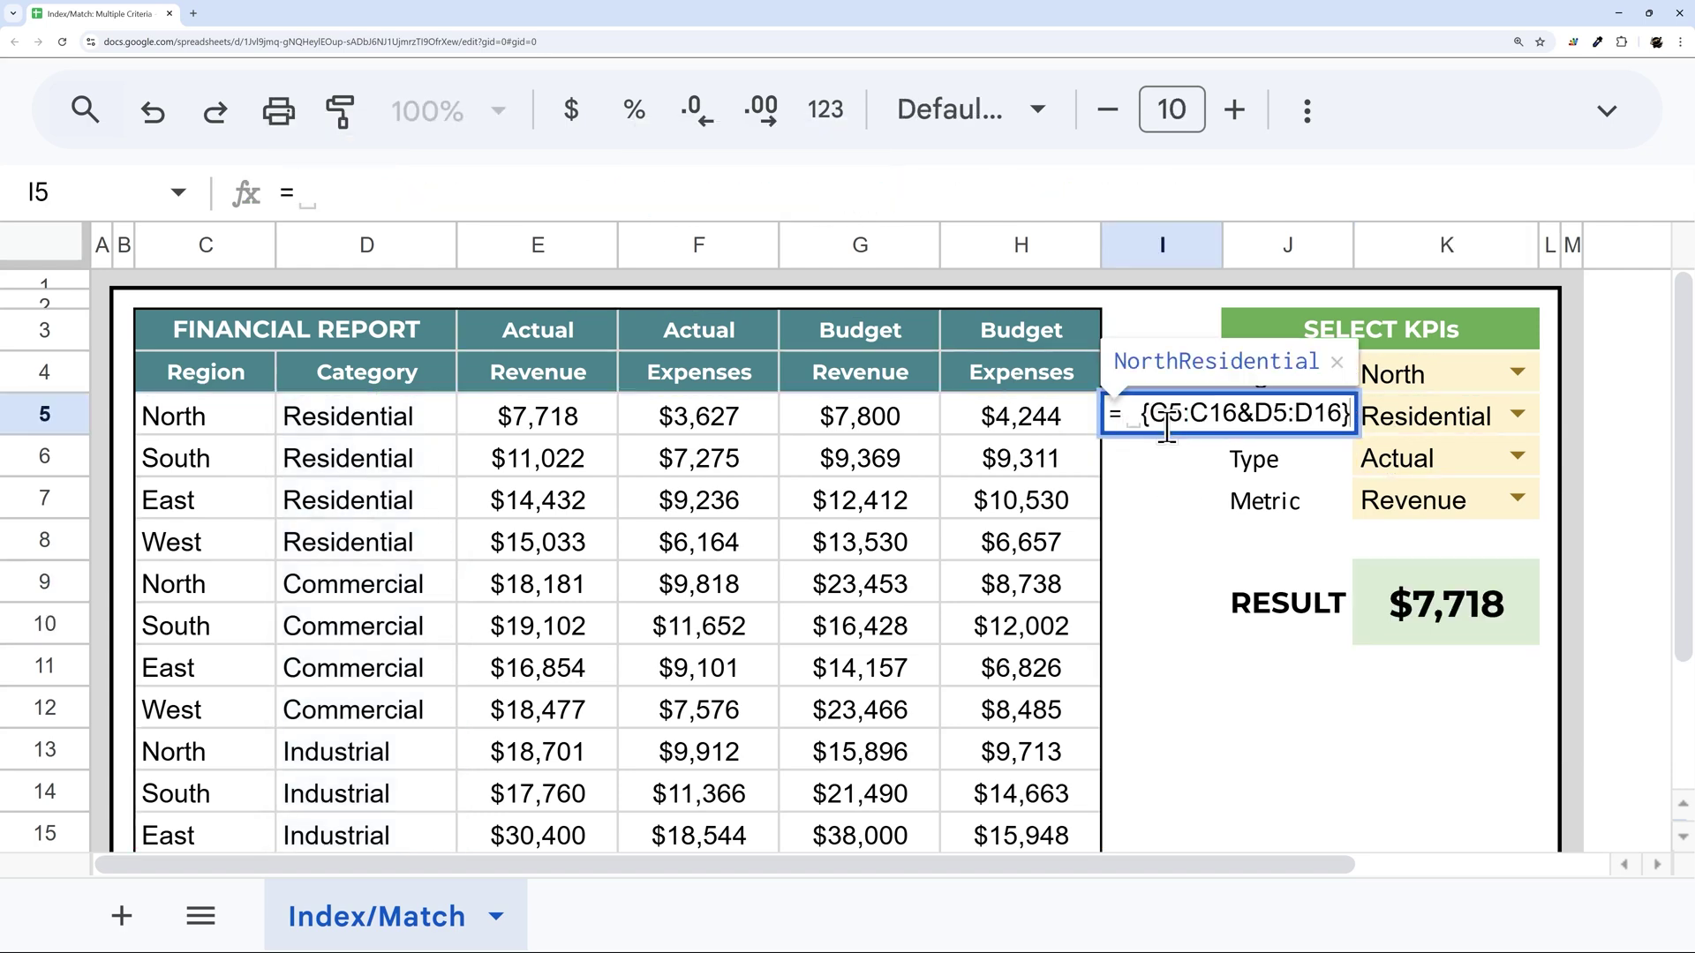
pyautogui.press('Return')
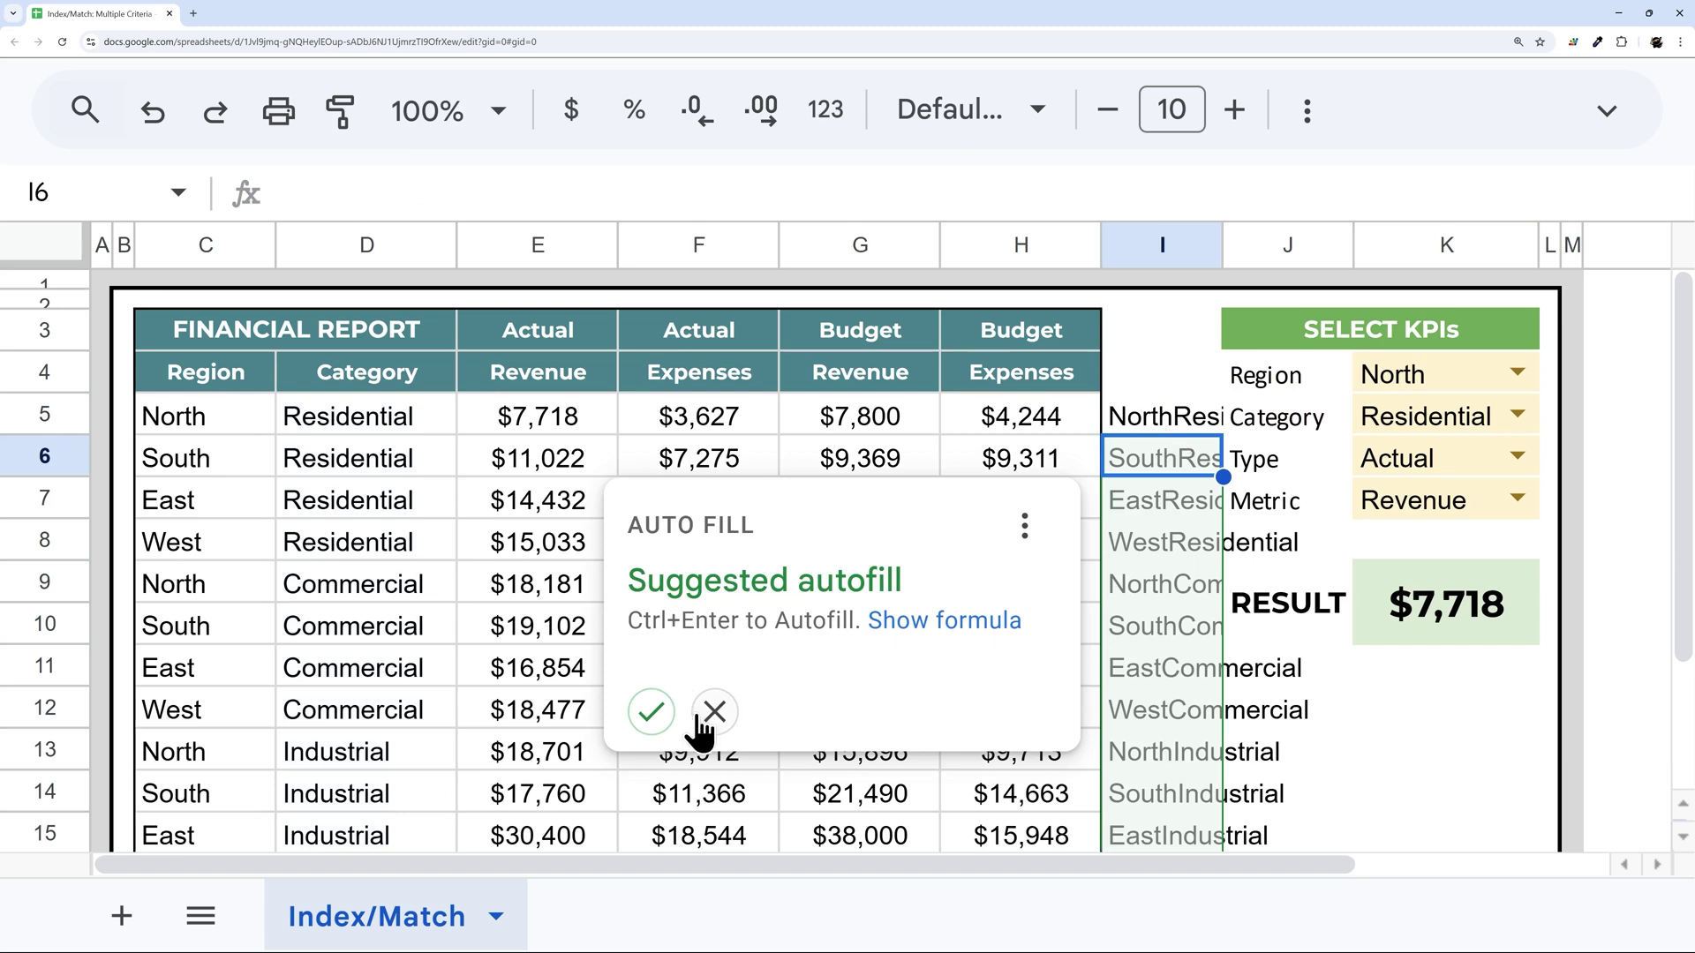
pyautogui.click(715, 712)
pyautogui.click(1196, 428)
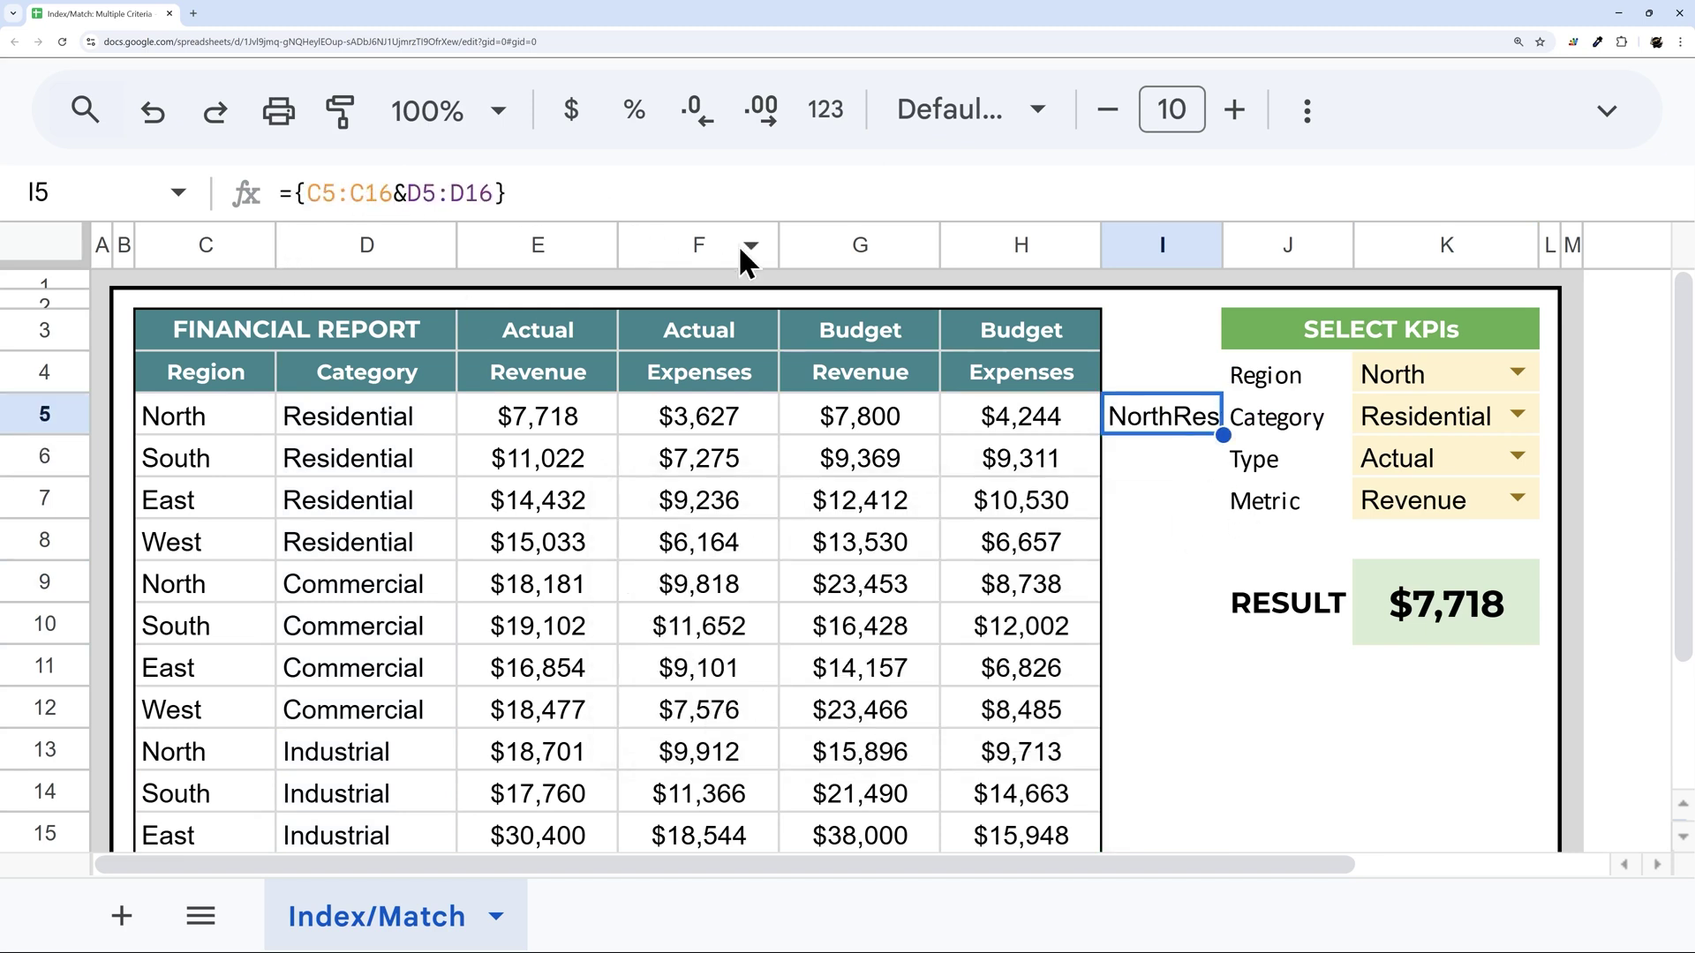
pyautogui.click(1466, 635)
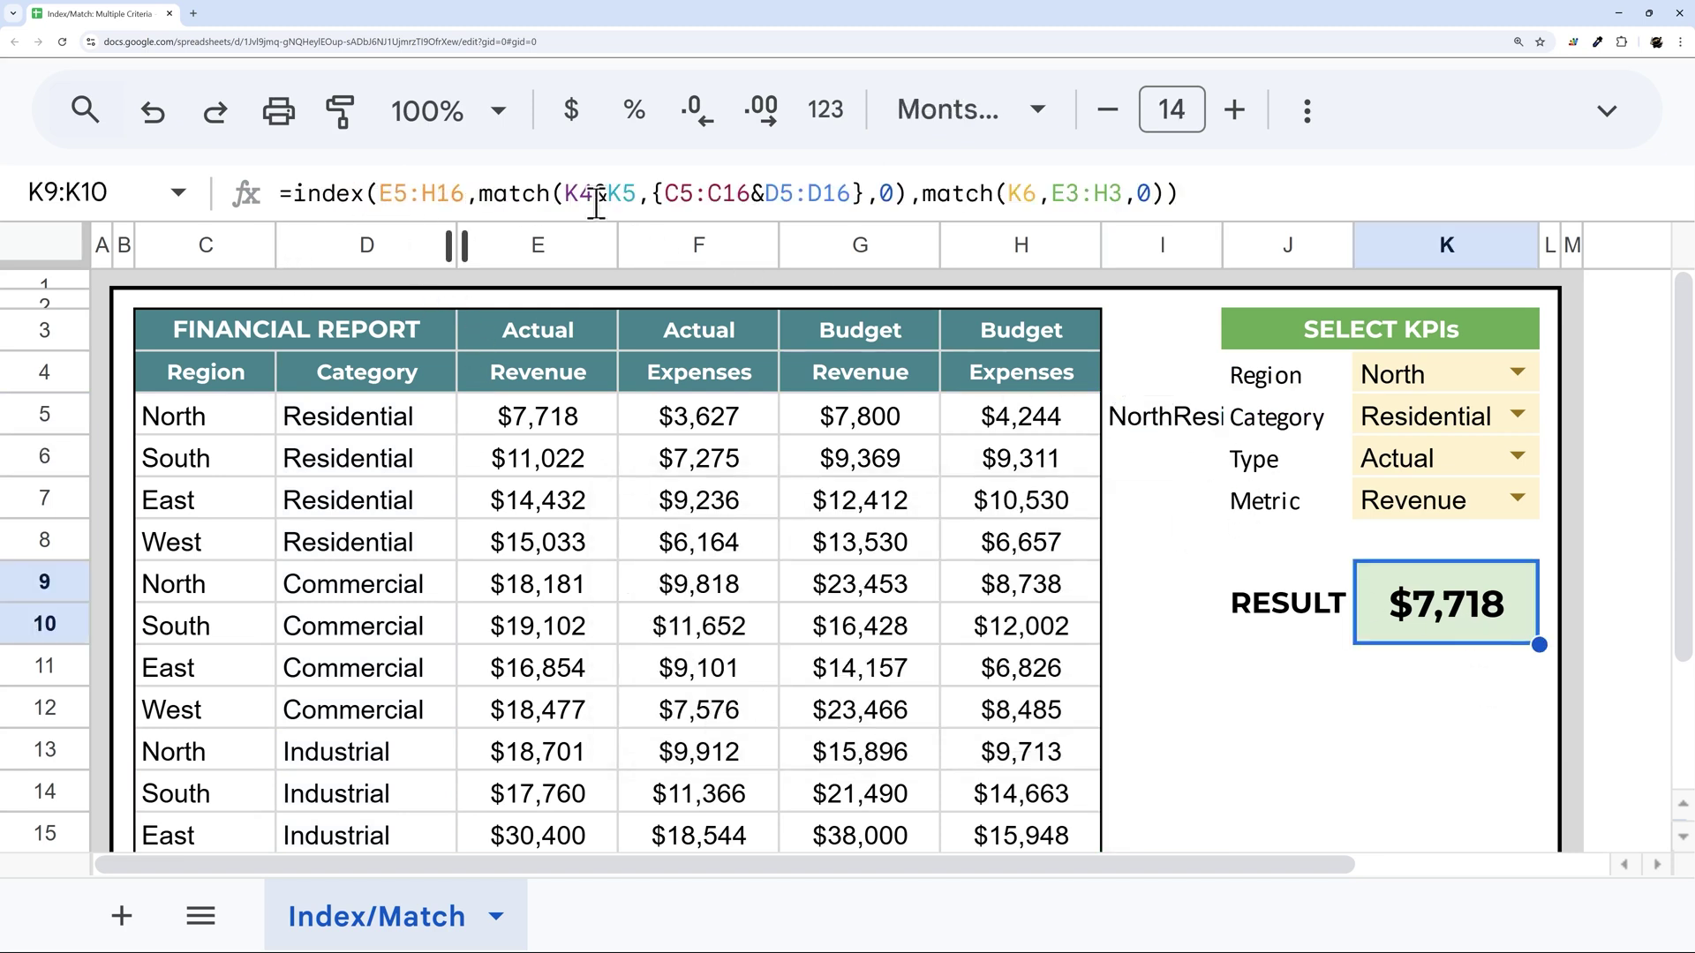
pyautogui.click(1137, 420)
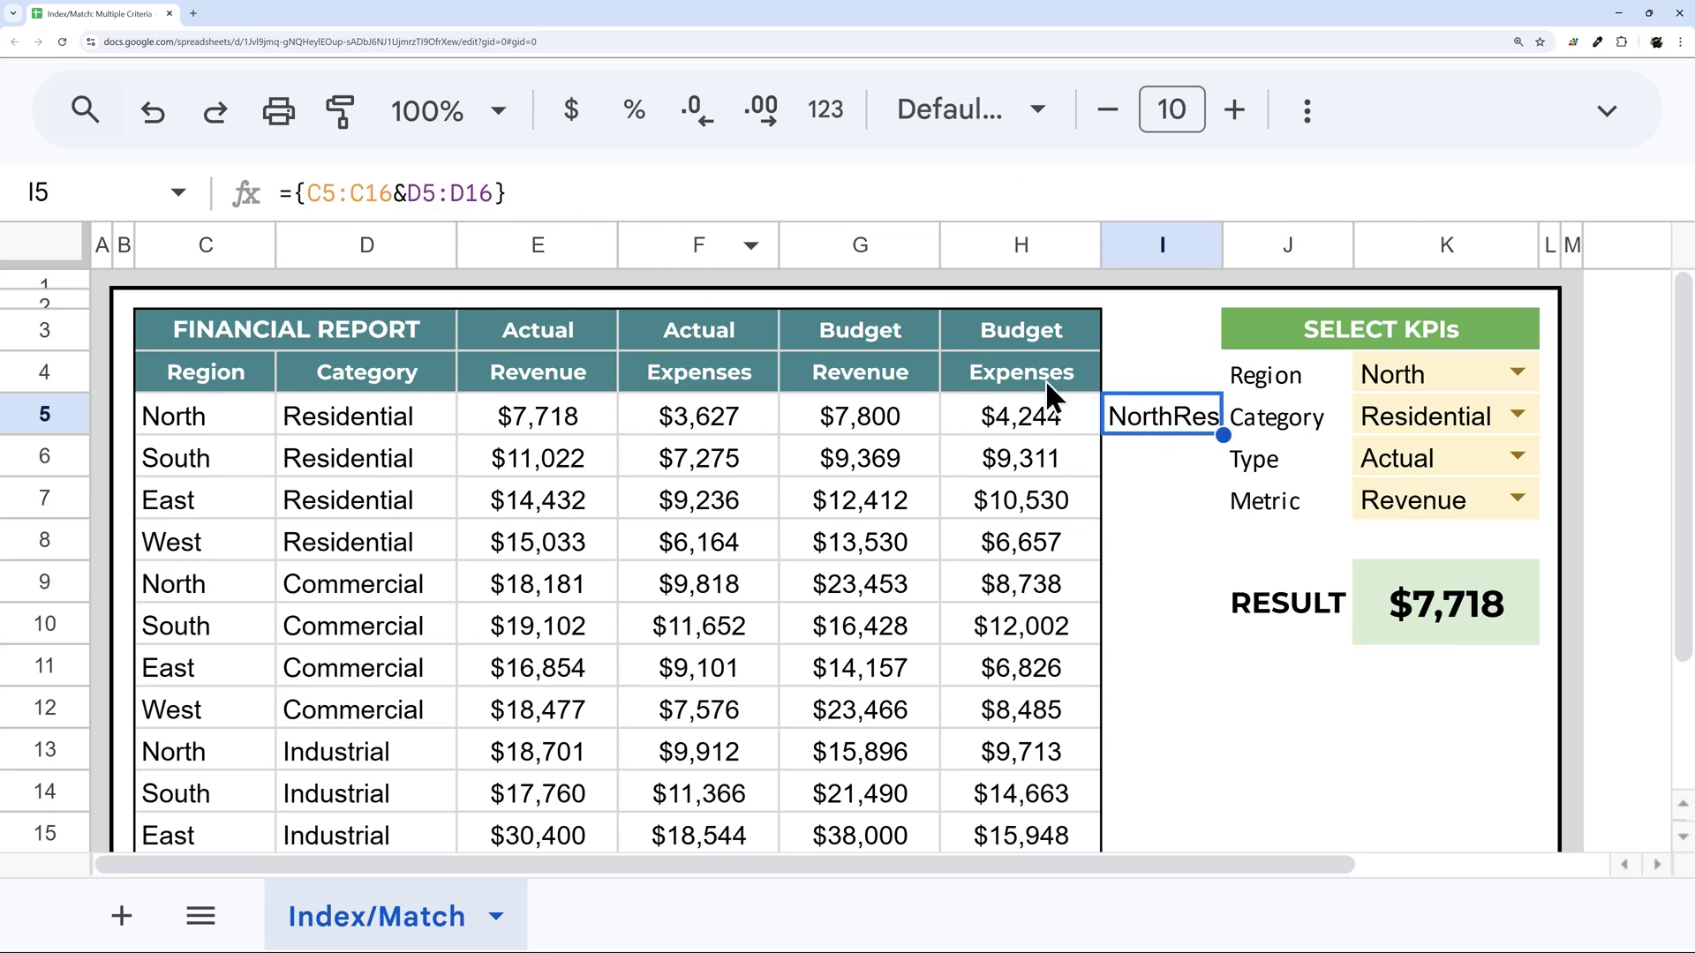
pyautogui.click(291, 192)
pyautogui.write('arrayformula')
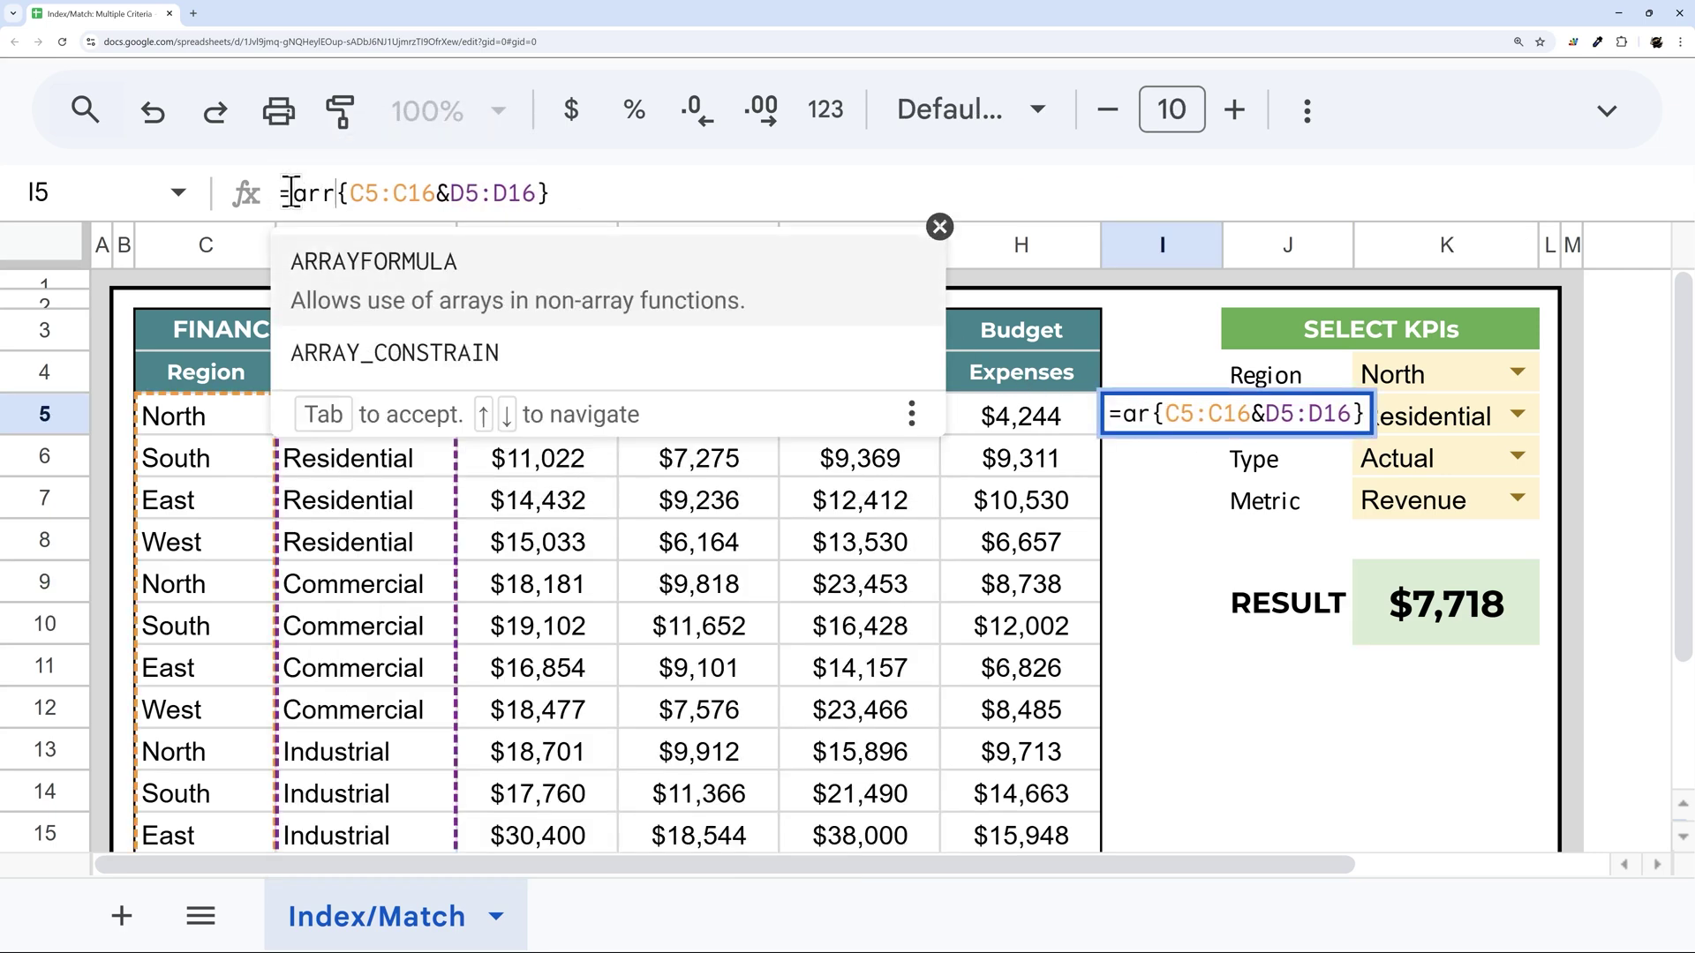
pyautogui.write('(')
pyautogui.press('Return')
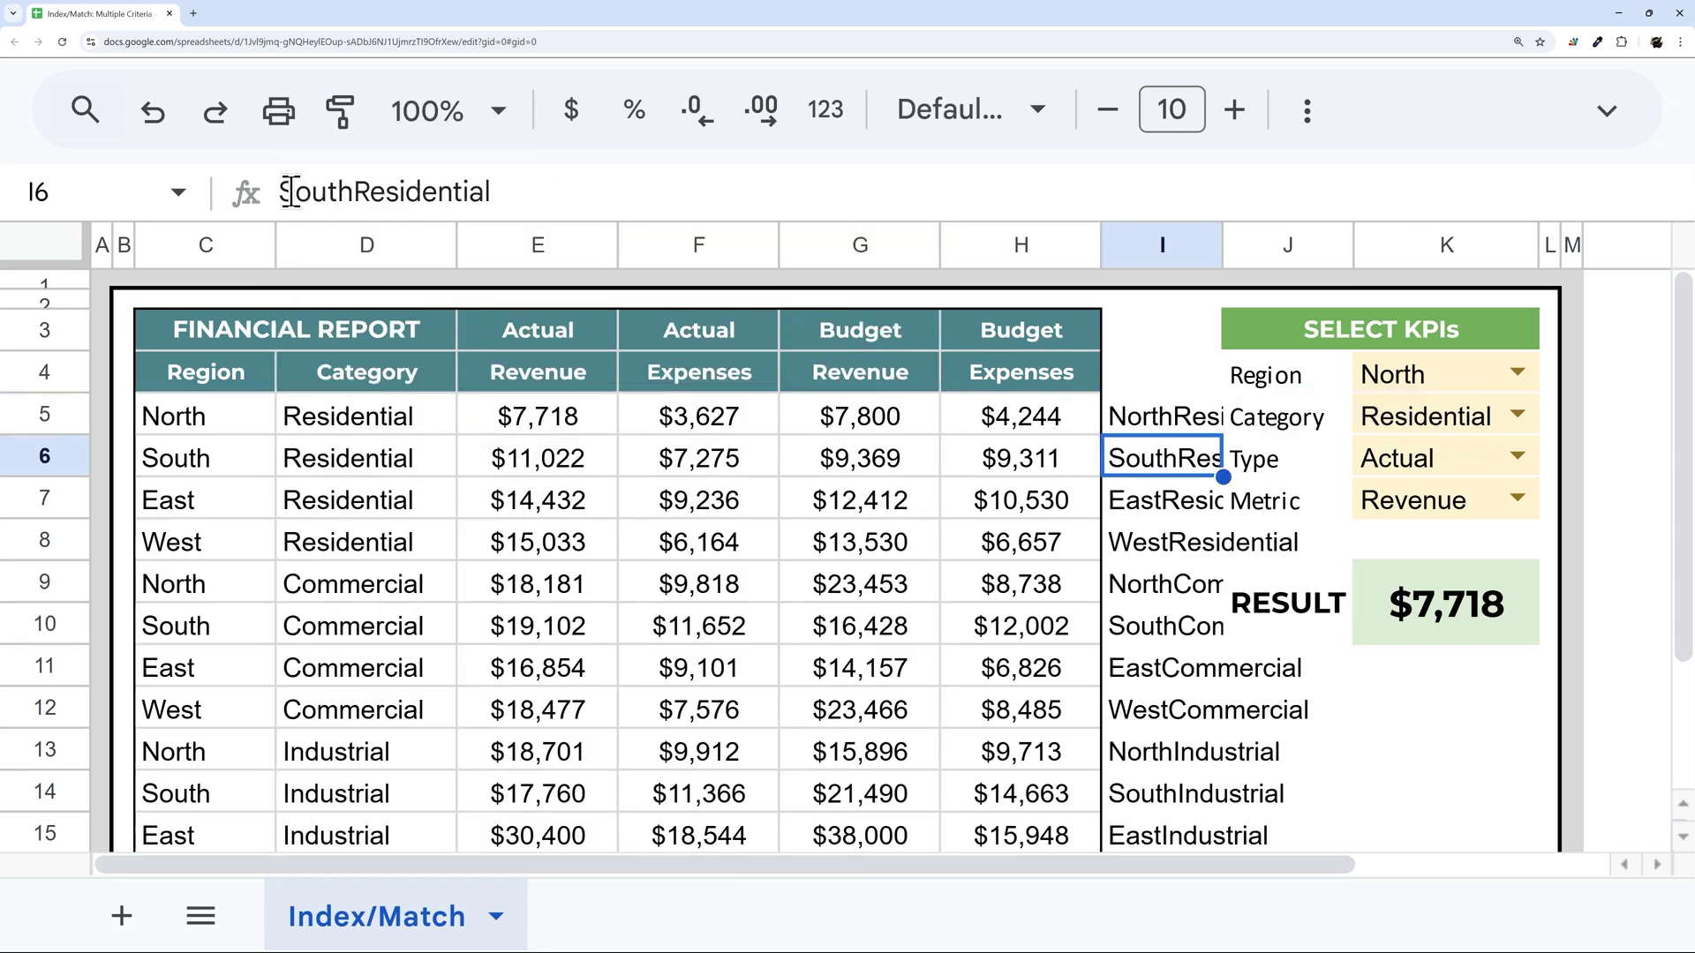
# Step: Check spilled keys like SouthResidential and WestResidential, then clear the I5 helper
pyautogui.click(1145, 419)
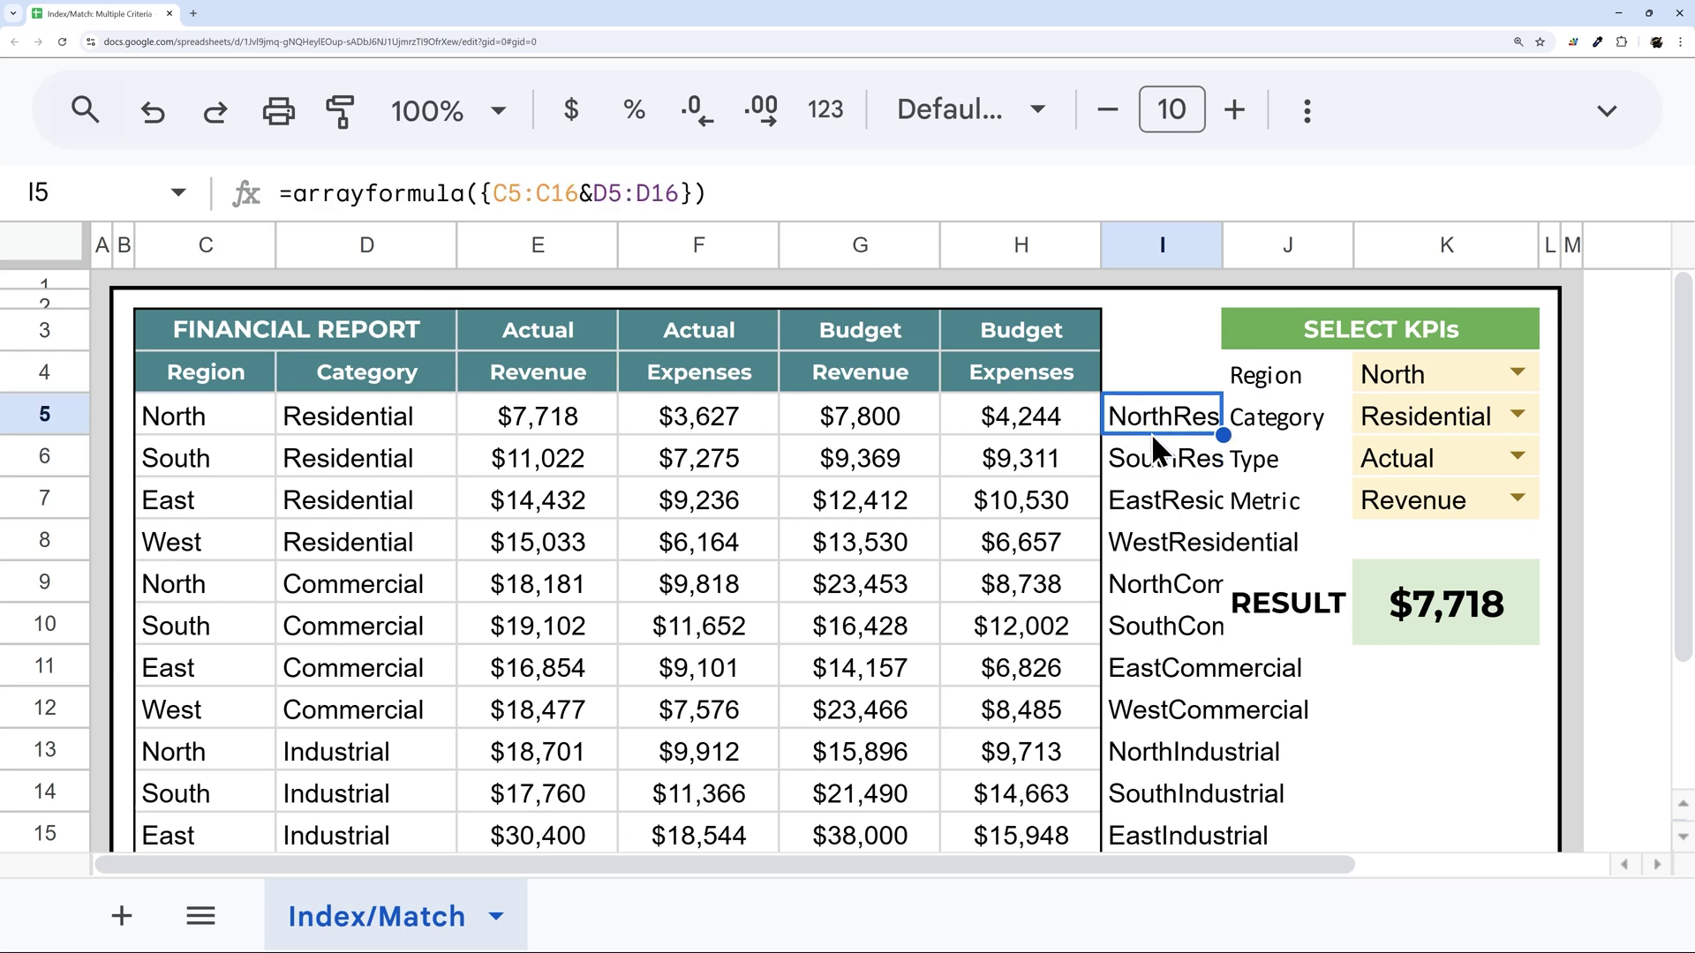
pyautogui.click(1159, 454)
pyautogui.click(1167, 502)
pyautogui.click(1164, 550)
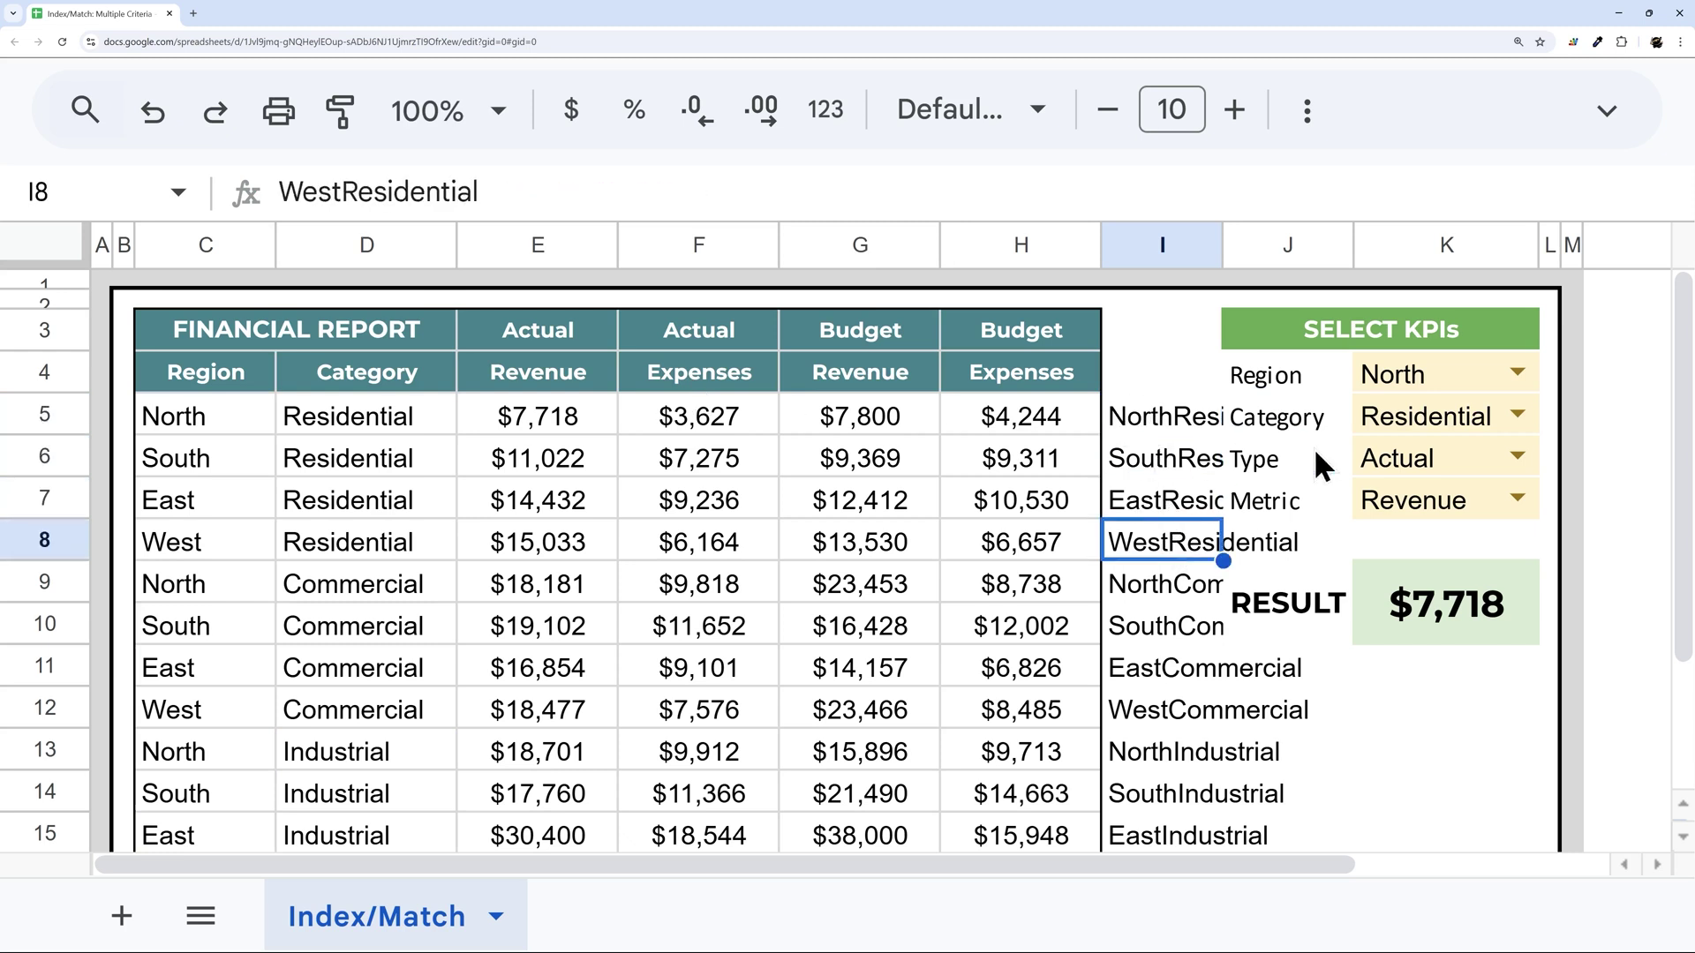
pyautogui.moveTo(1404, 375); pyautogui.dragTo(1405, 411)
pyautogui.click(1133, 418)
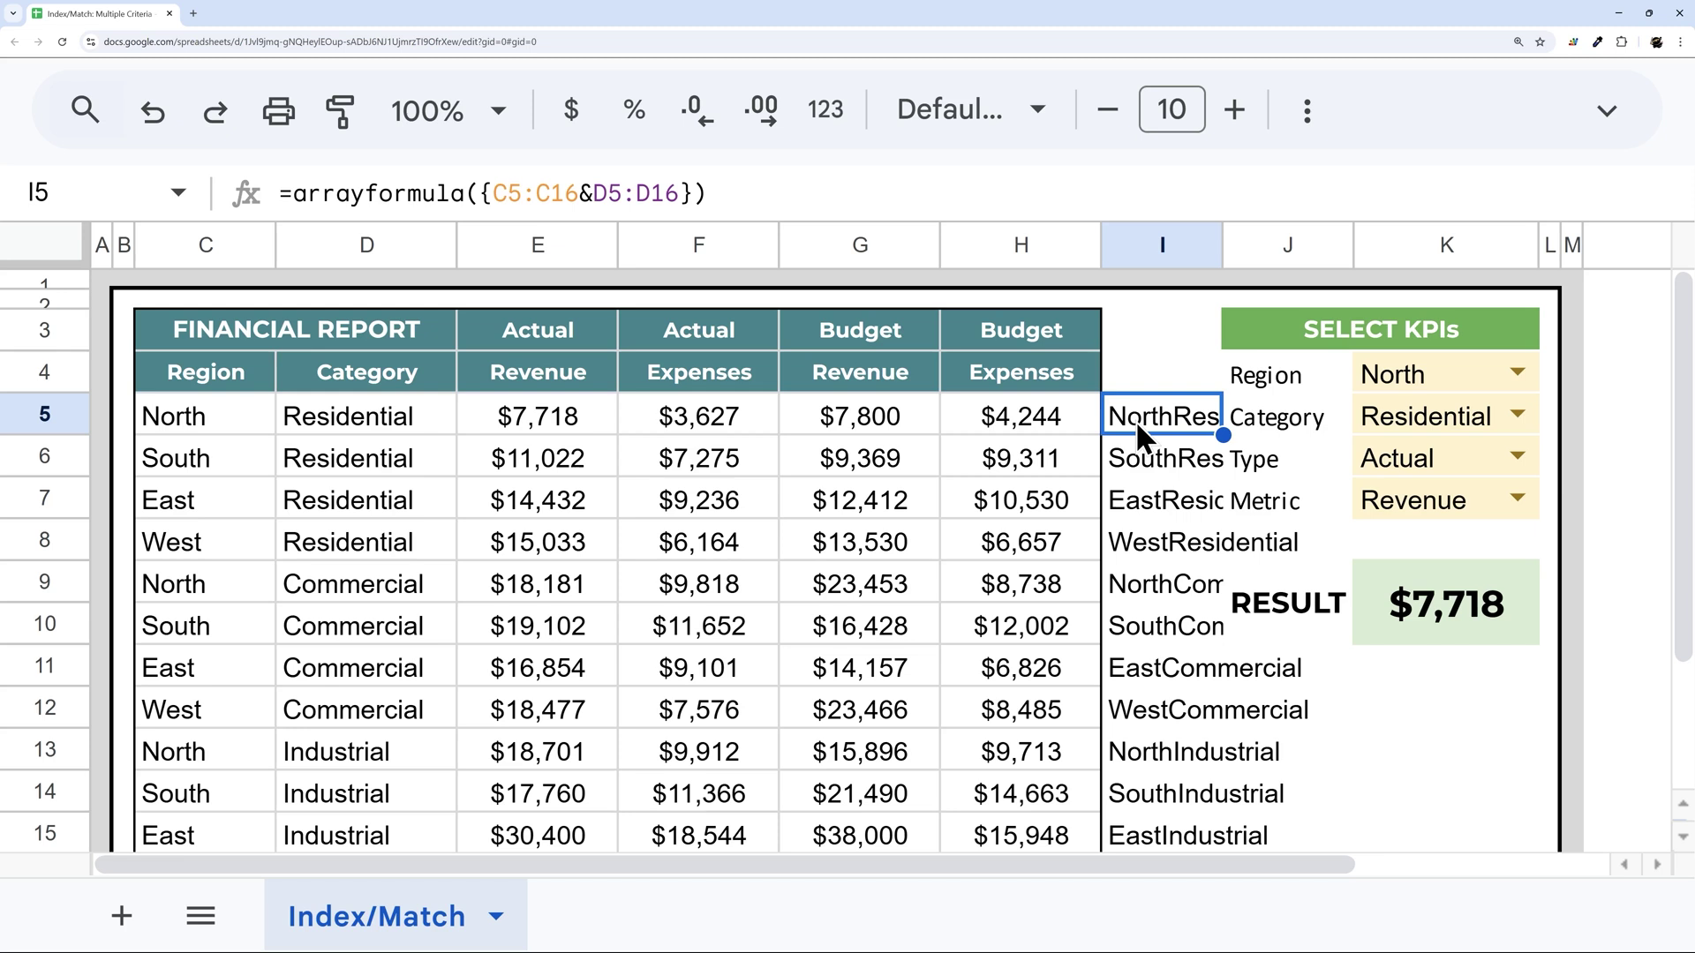
pyautogui.press('Delete')
pyautogui.click(1432, 600)
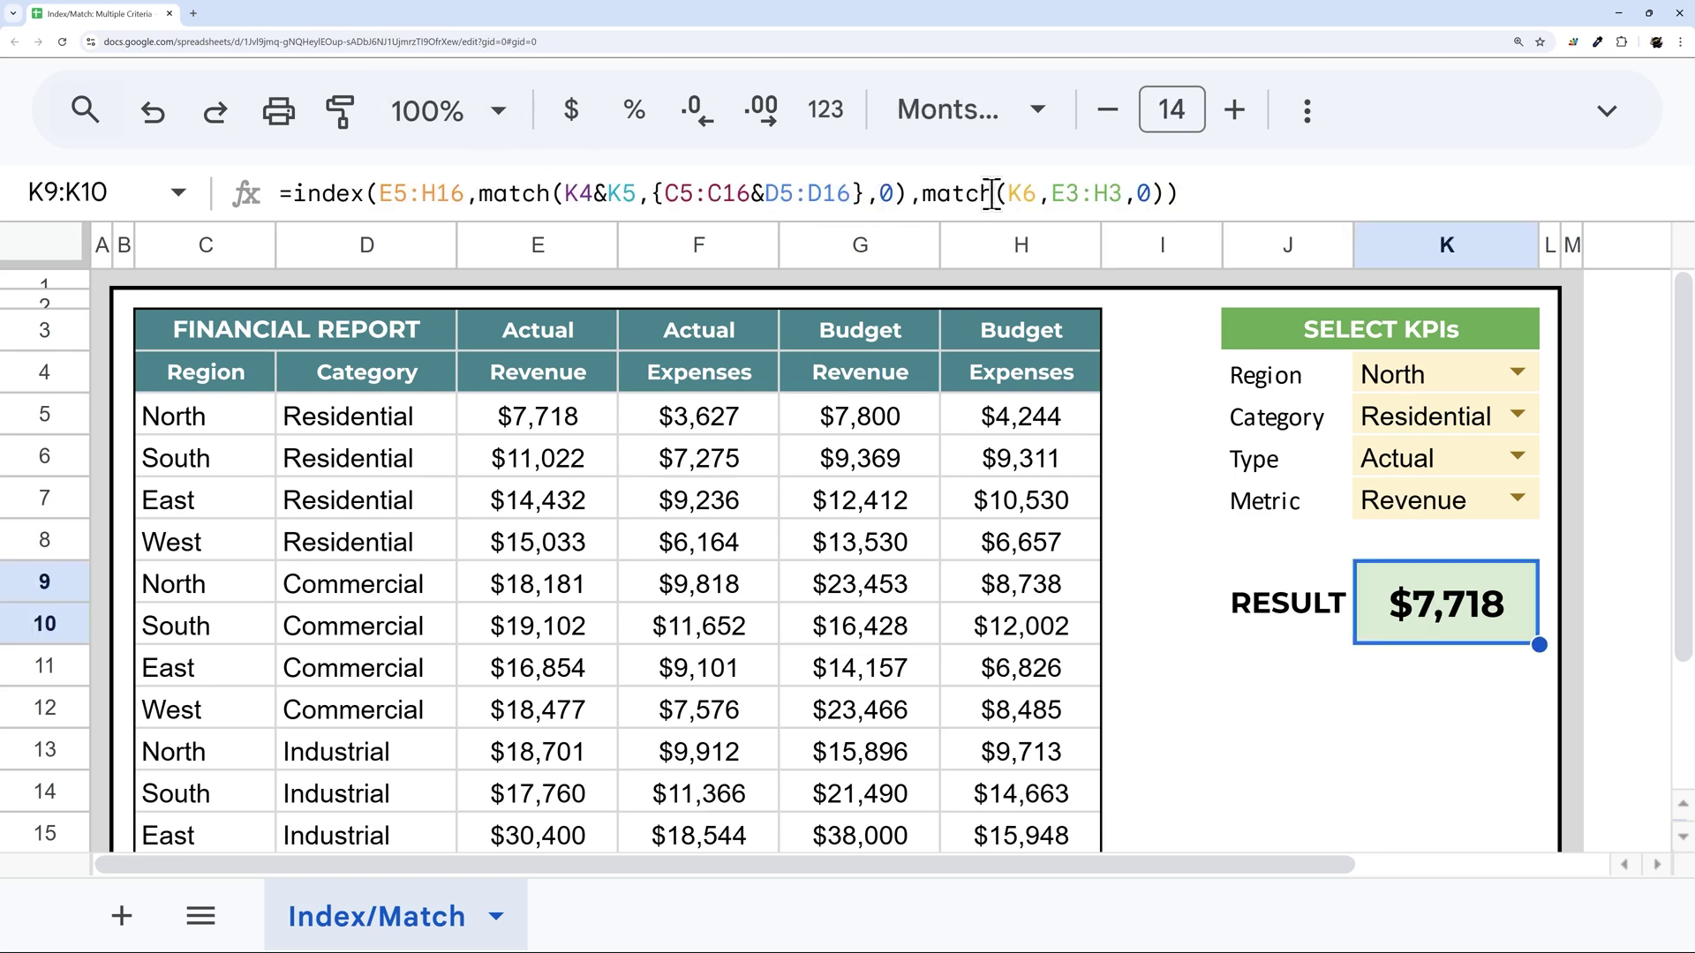
# Step: Change the column MATCH key to K6&K7 and wrap E3:H3 in braces
pyautogui.click(1035, 195)
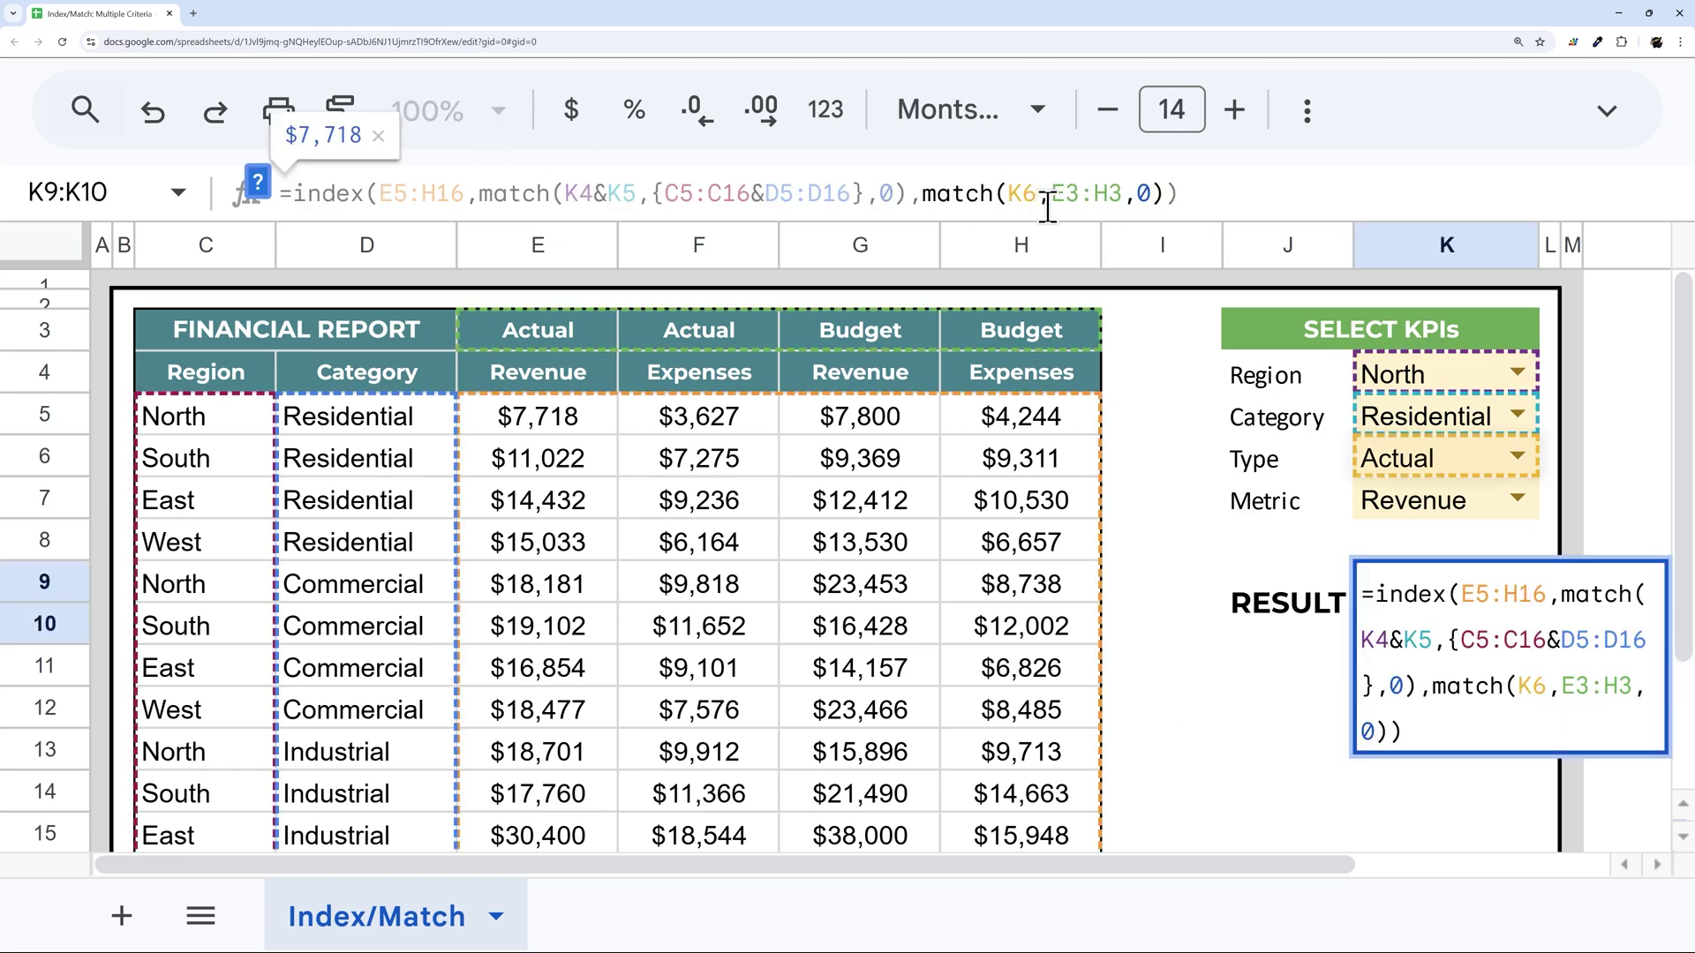
pyautogui.write('&K7')
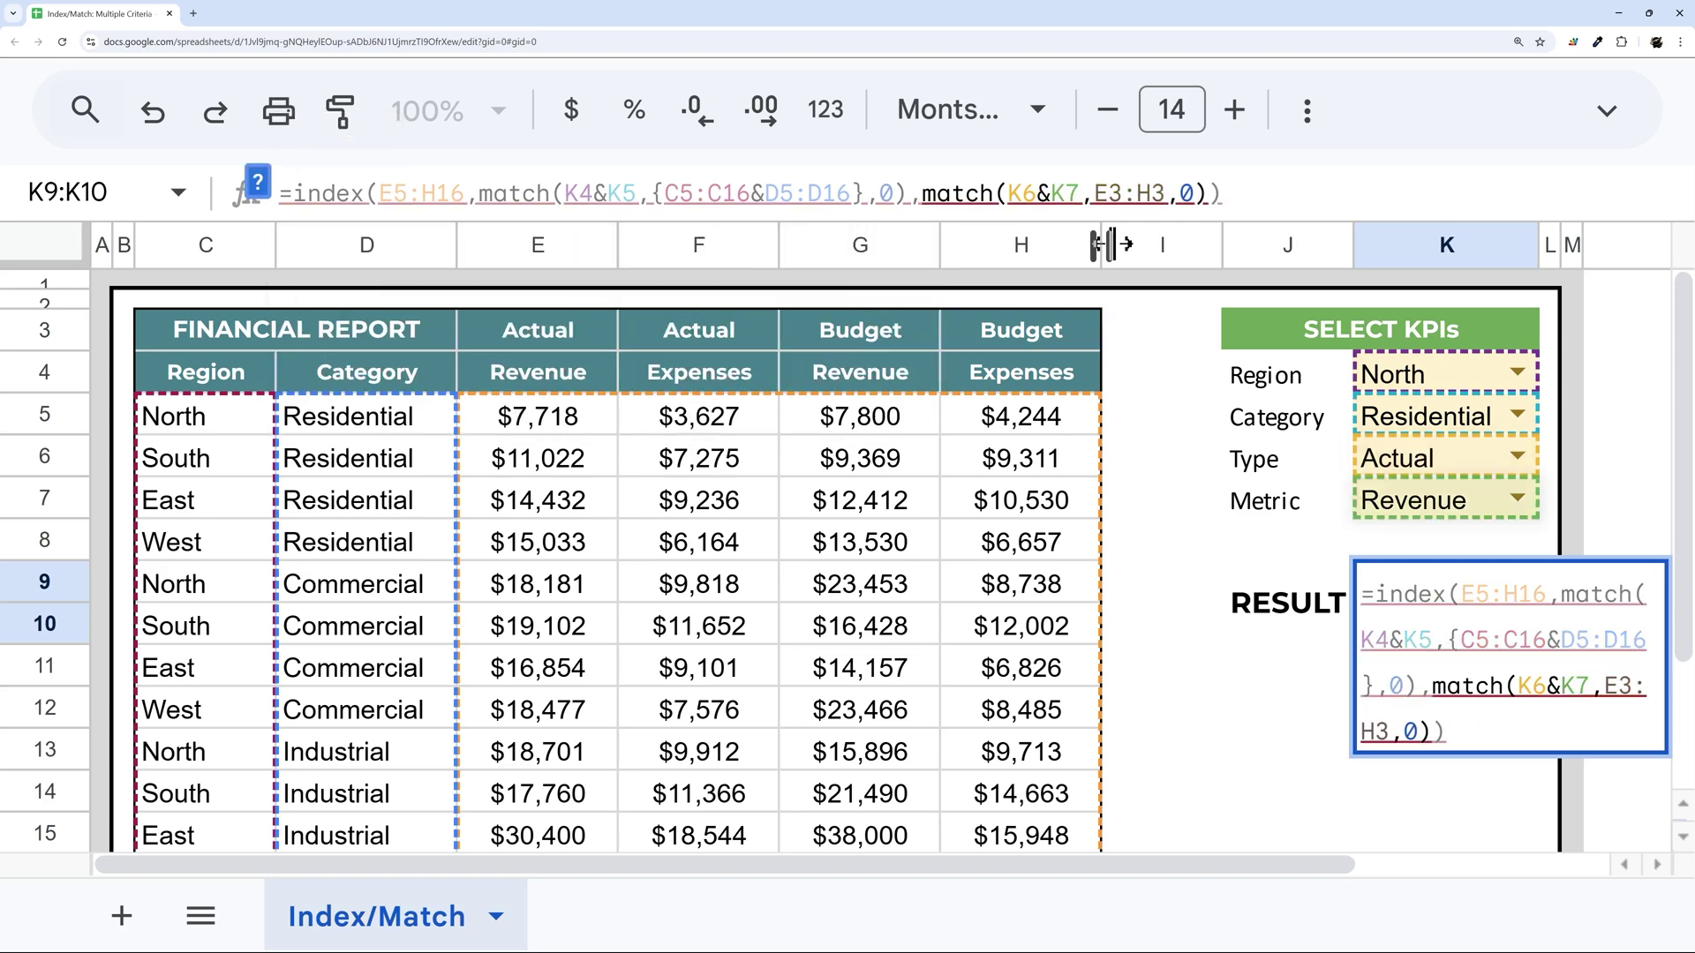
pyautogui.doubleClick(1118, 193)
pyautogui.click(1098, 191)
pyautogui.write('{')
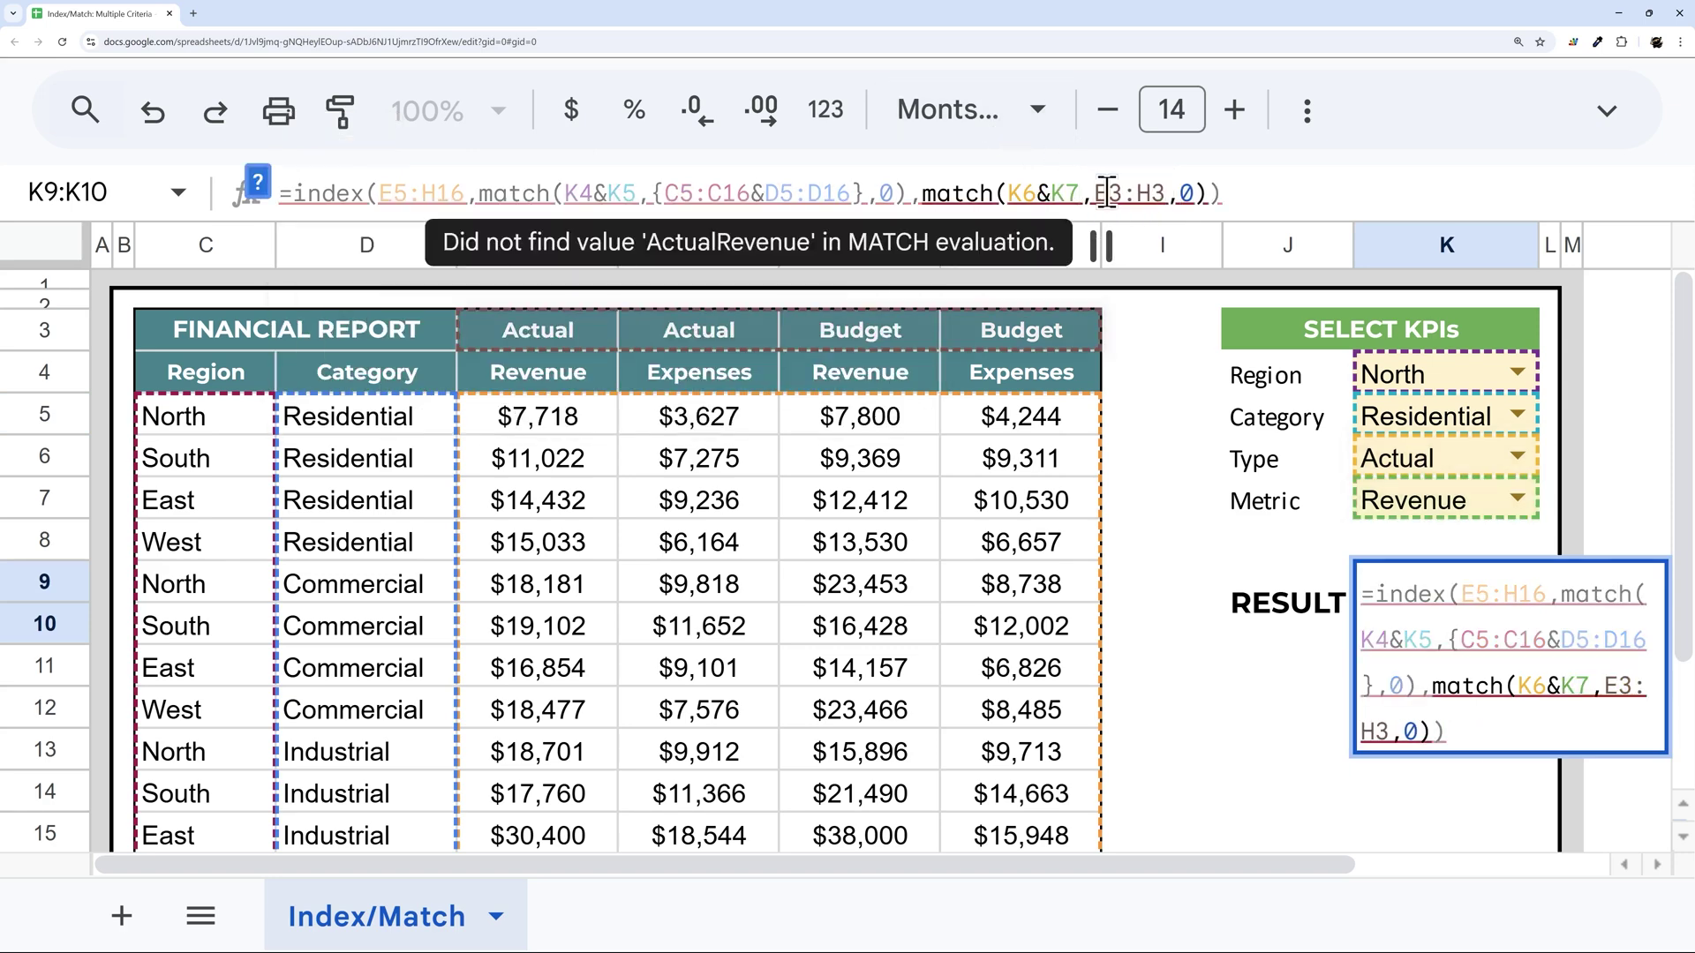
pyautogui.click(1177, 191)
pyautogui.write('}')
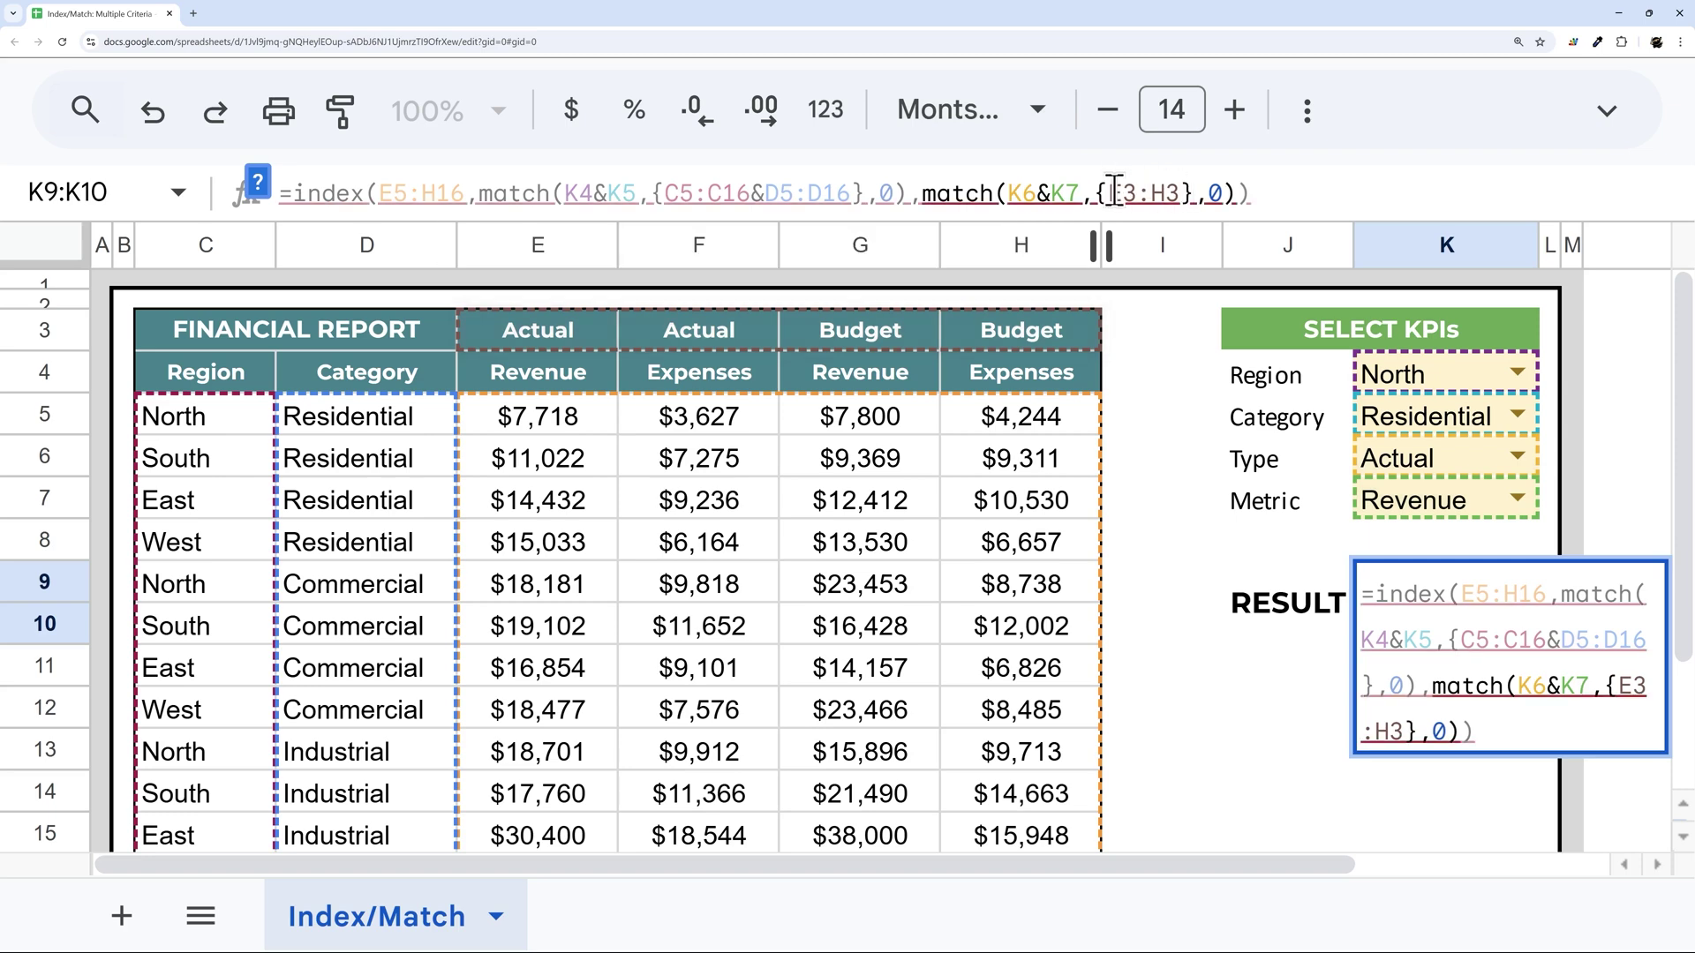
# Step: Extend the header array to {E3:H3&E4:H4} and commit the formula
pyautogui.doubleClick(1148, 192)
pyautogui.hotkey('ctrl', 'c')
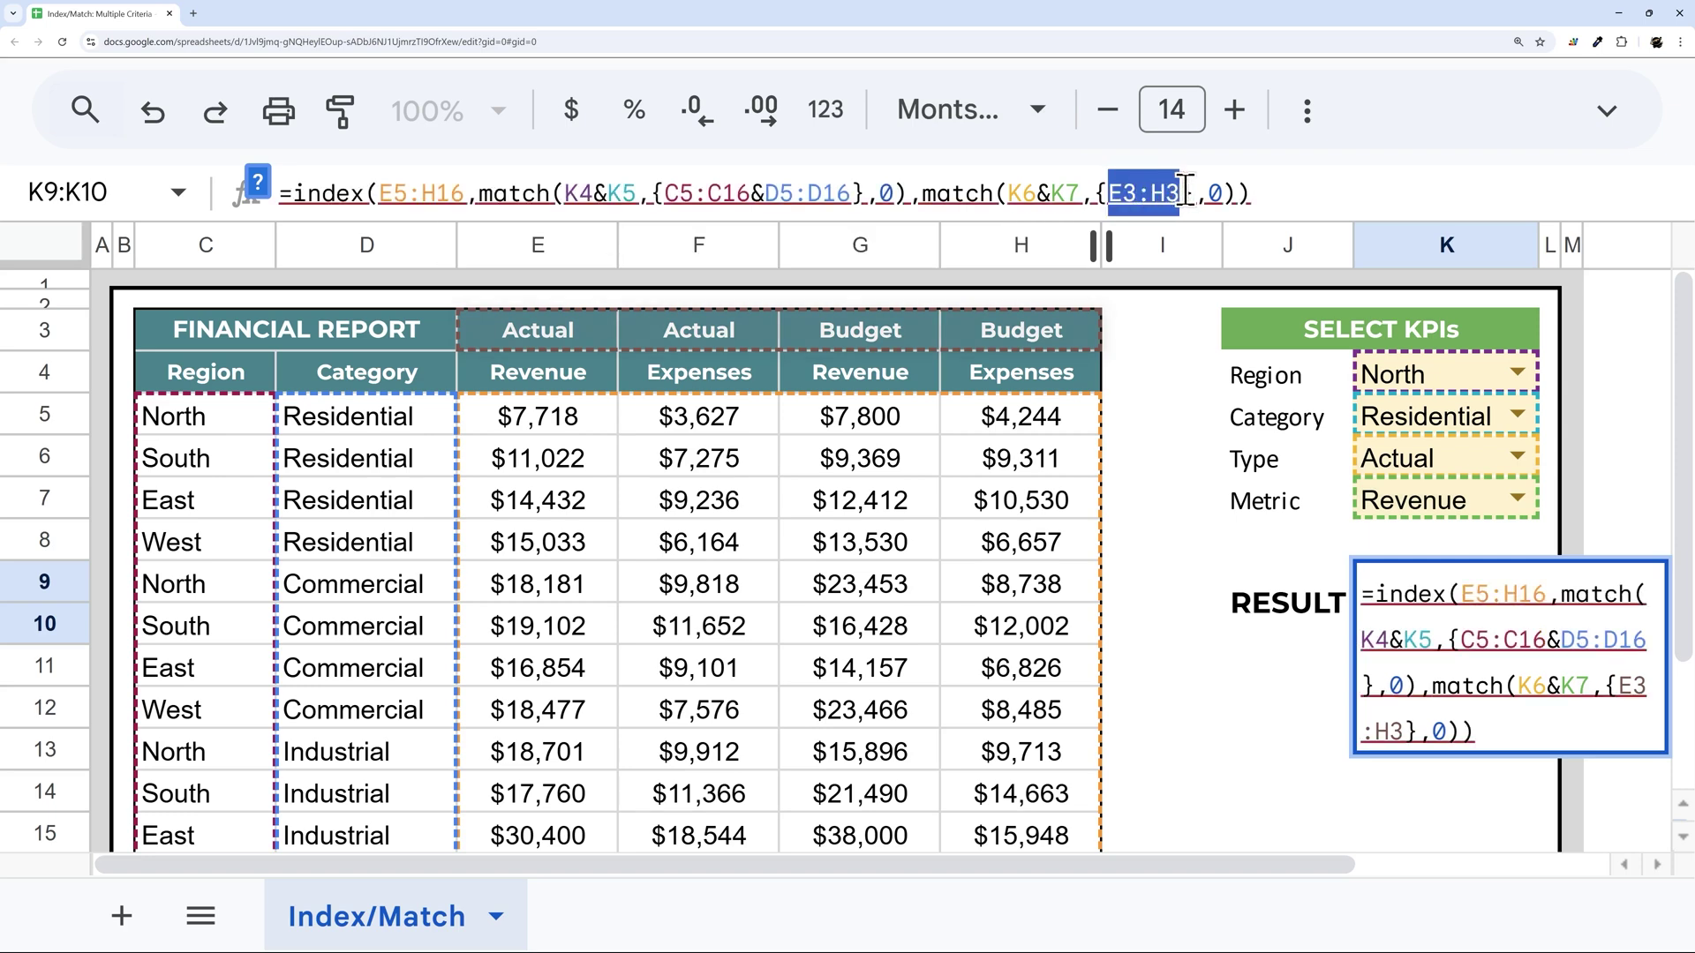
pyautogui.click(1180, 192)
pyautogui.write('&')
pyautogui.hotkey('ctrl', 'v')
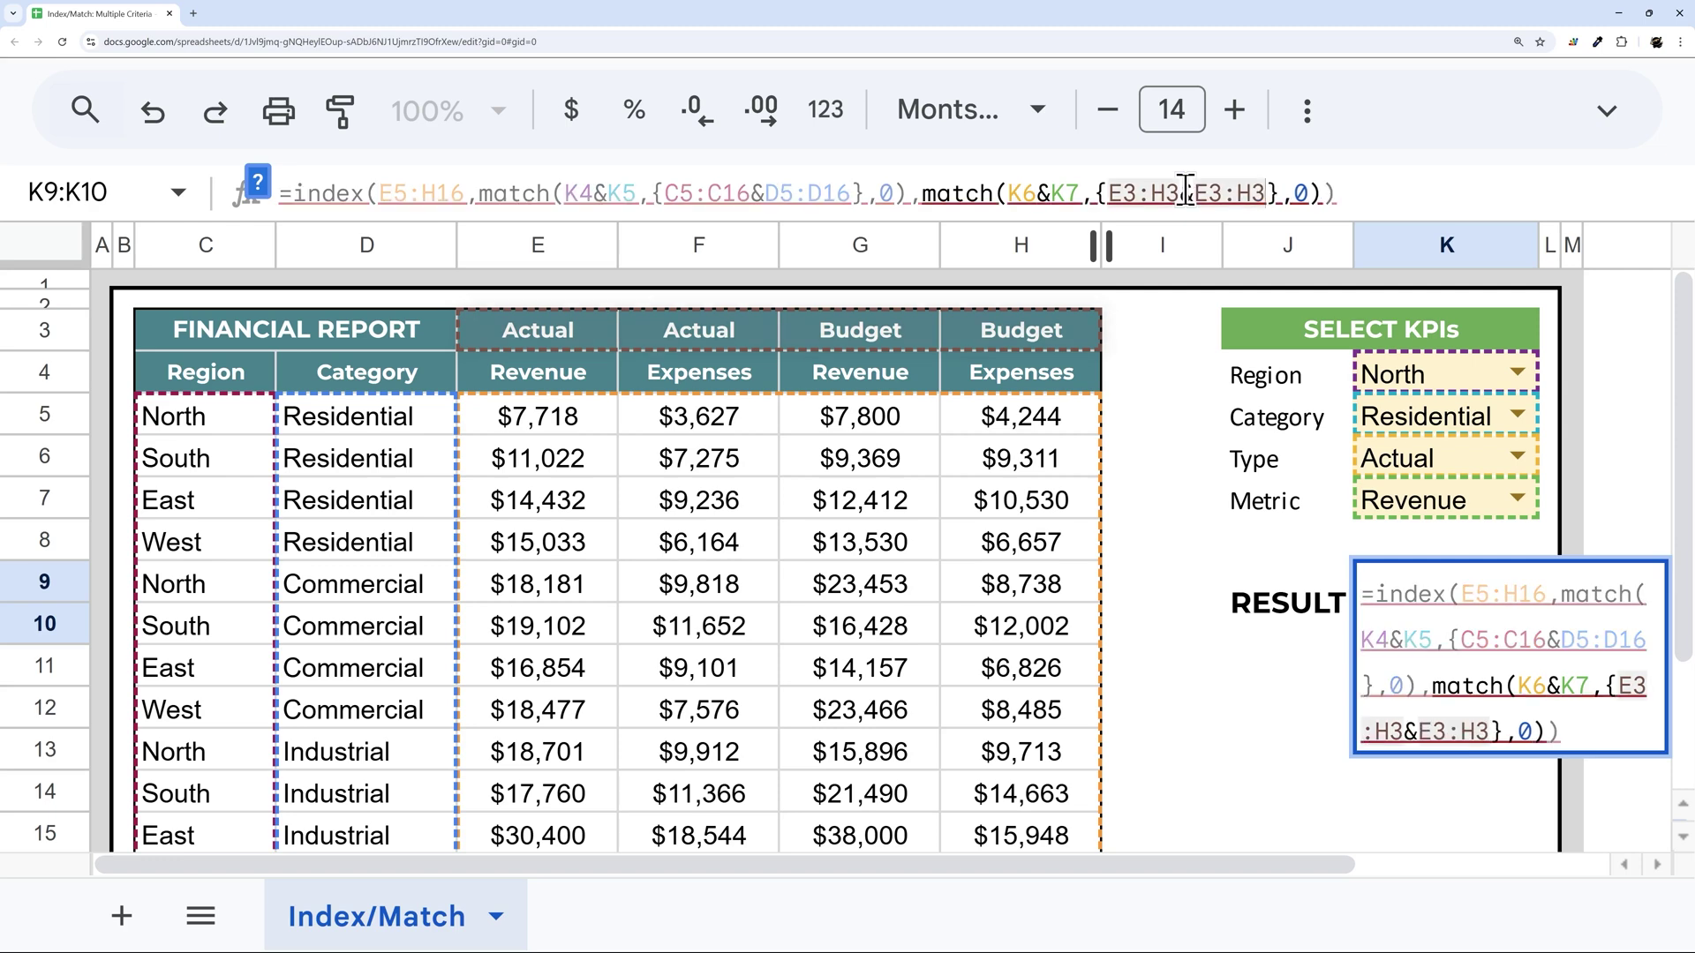
pyautogui.press('Left')
pyautogui.press('Left')
pyautogui.press('Left')
pyautogui.press('BackSpace')
pyautogui.write('4')
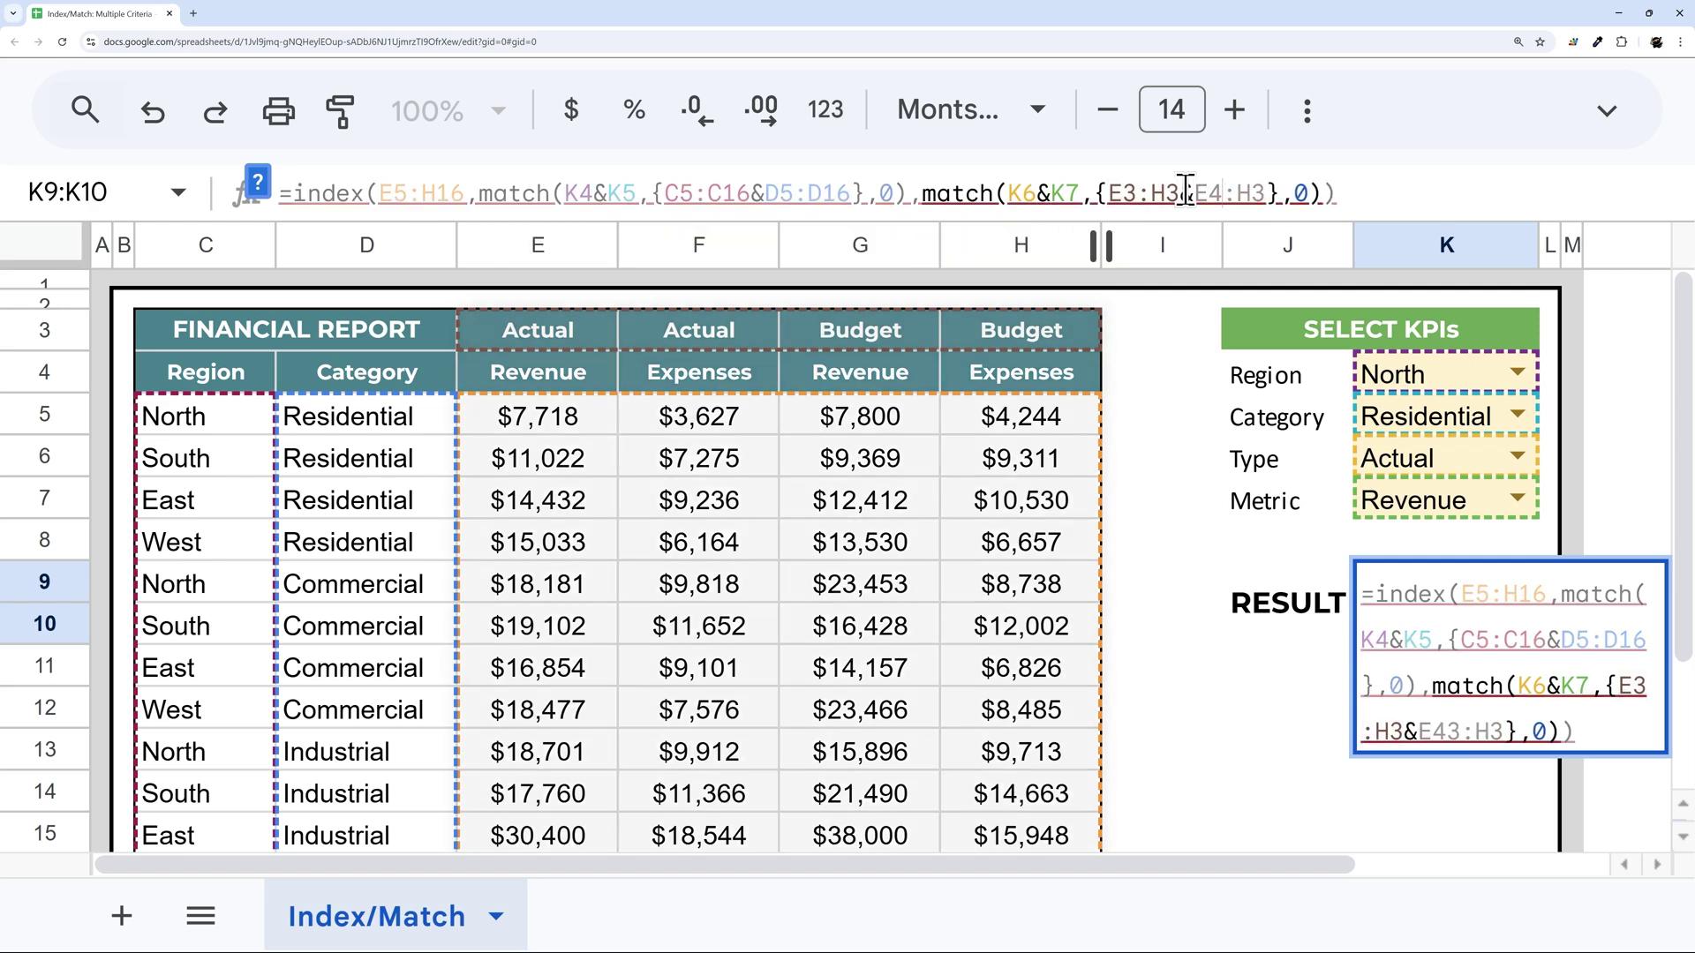
pyautogui.press('BackSpace')
pyautogui.write('4')
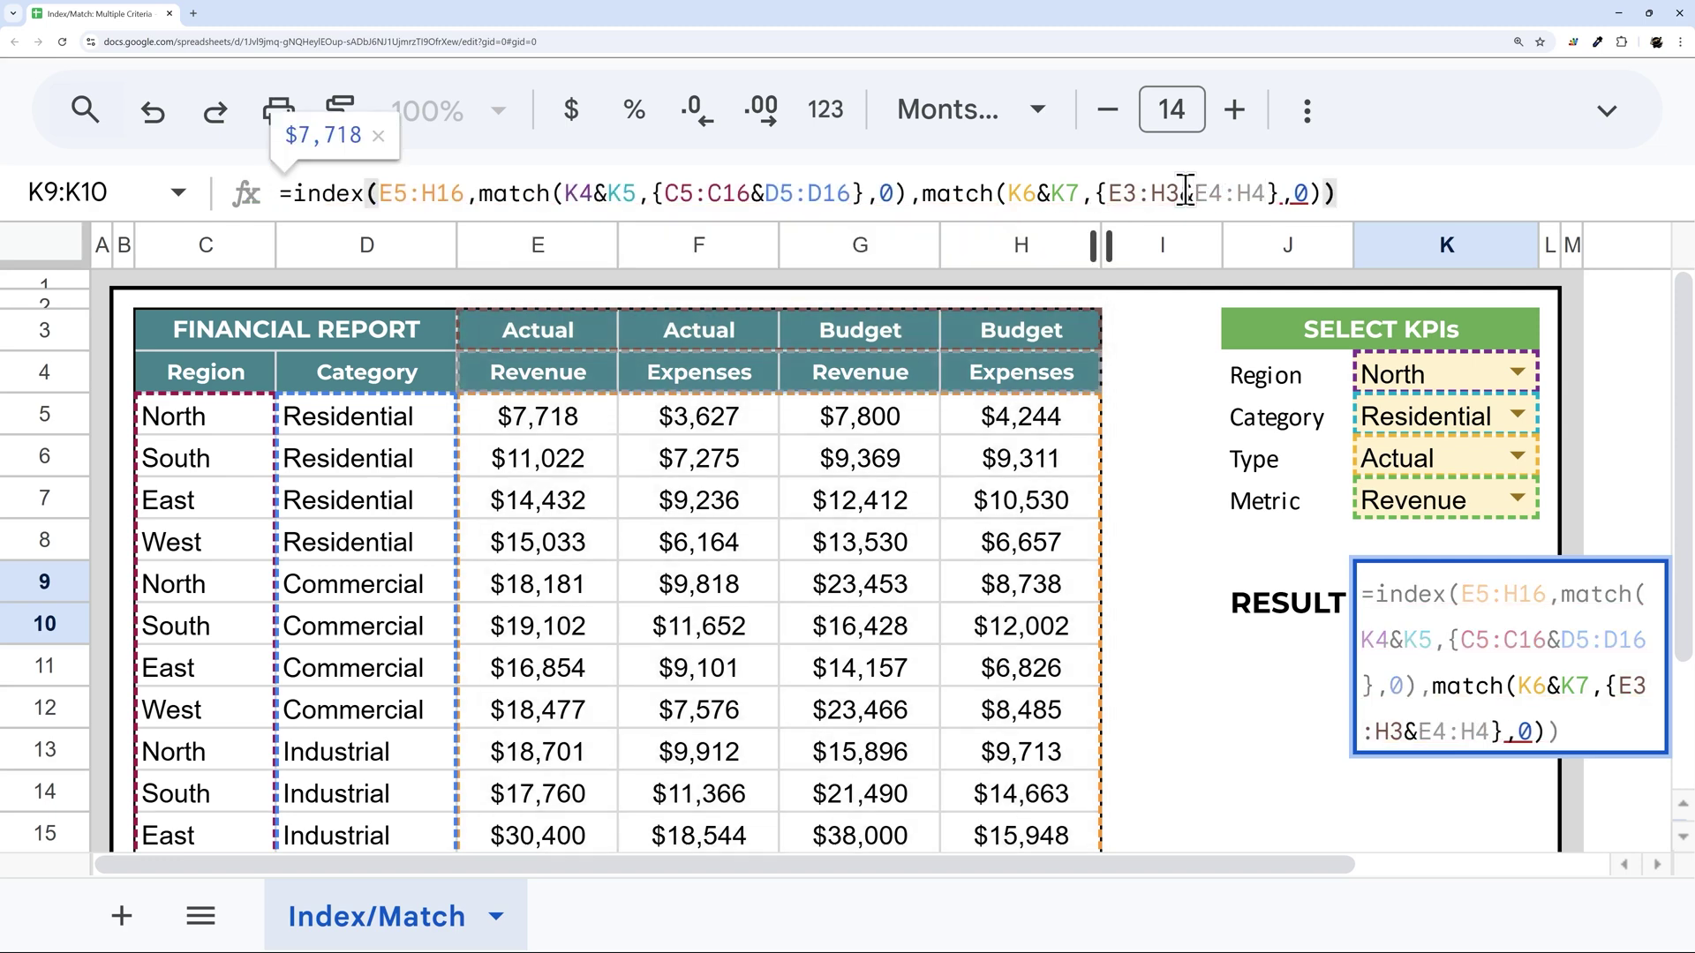
pyautogui.press('Return')
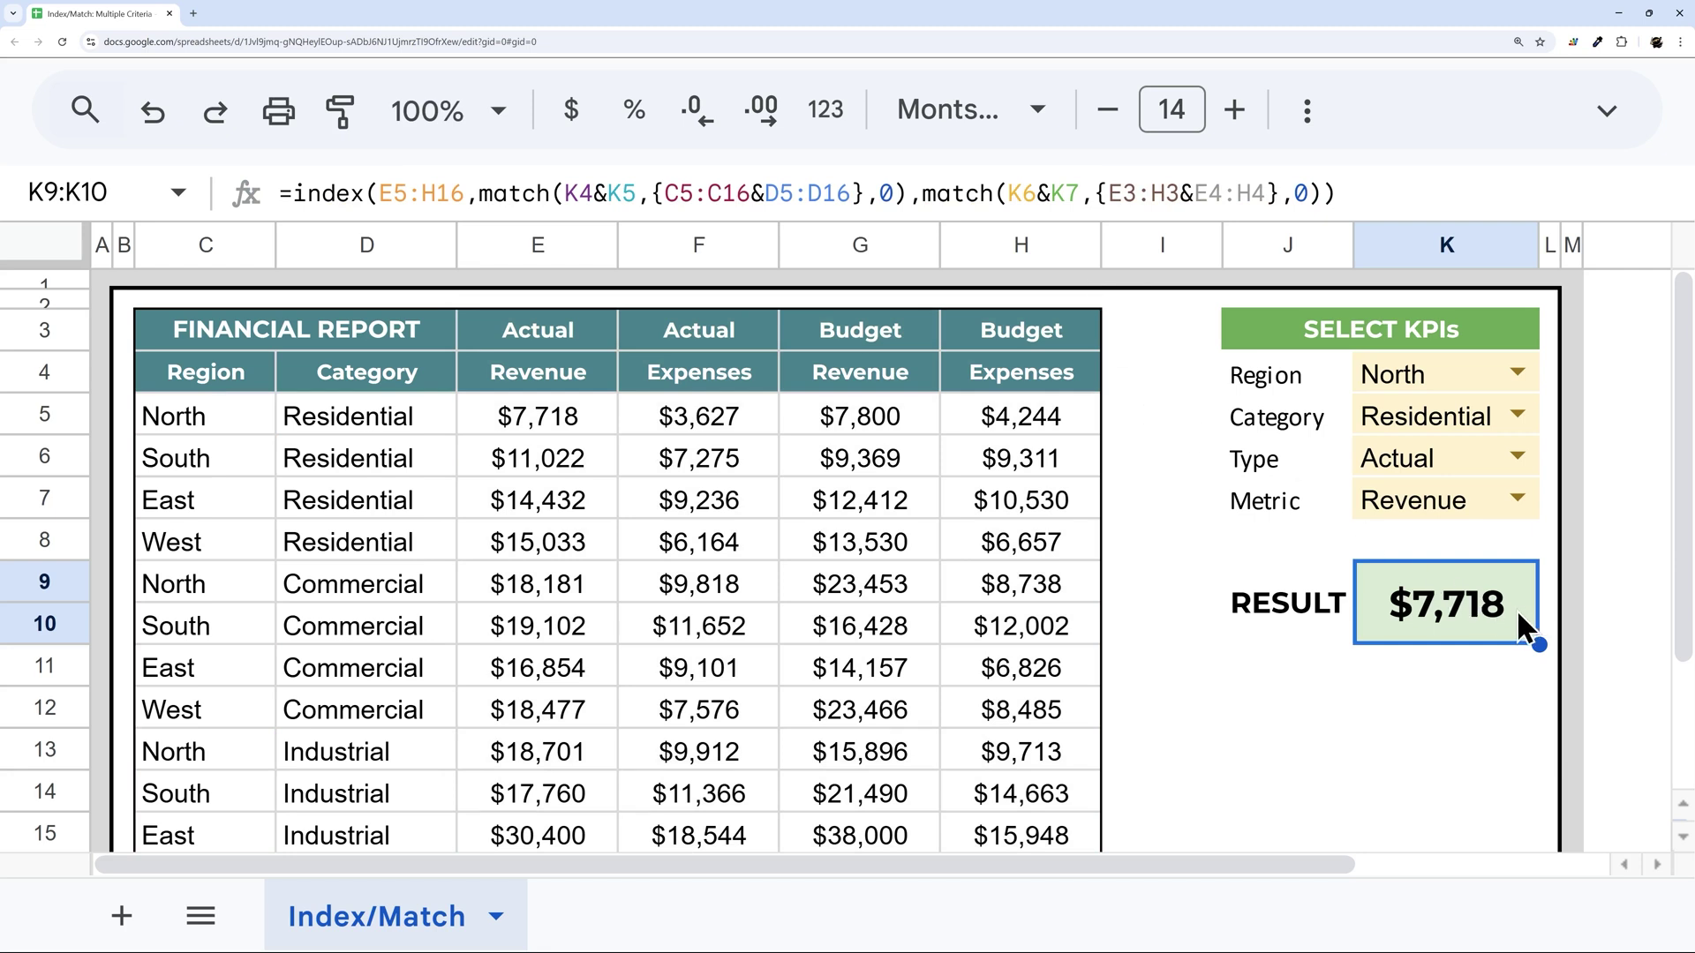
# Step: Highlight the C5:D5 row key and E3:E4 header pair, then set Metric to Expenses
pyautogui.click(199, 407)
pyautogui.moveTo(196, 401); pyautogui.dragTo(343, 418)
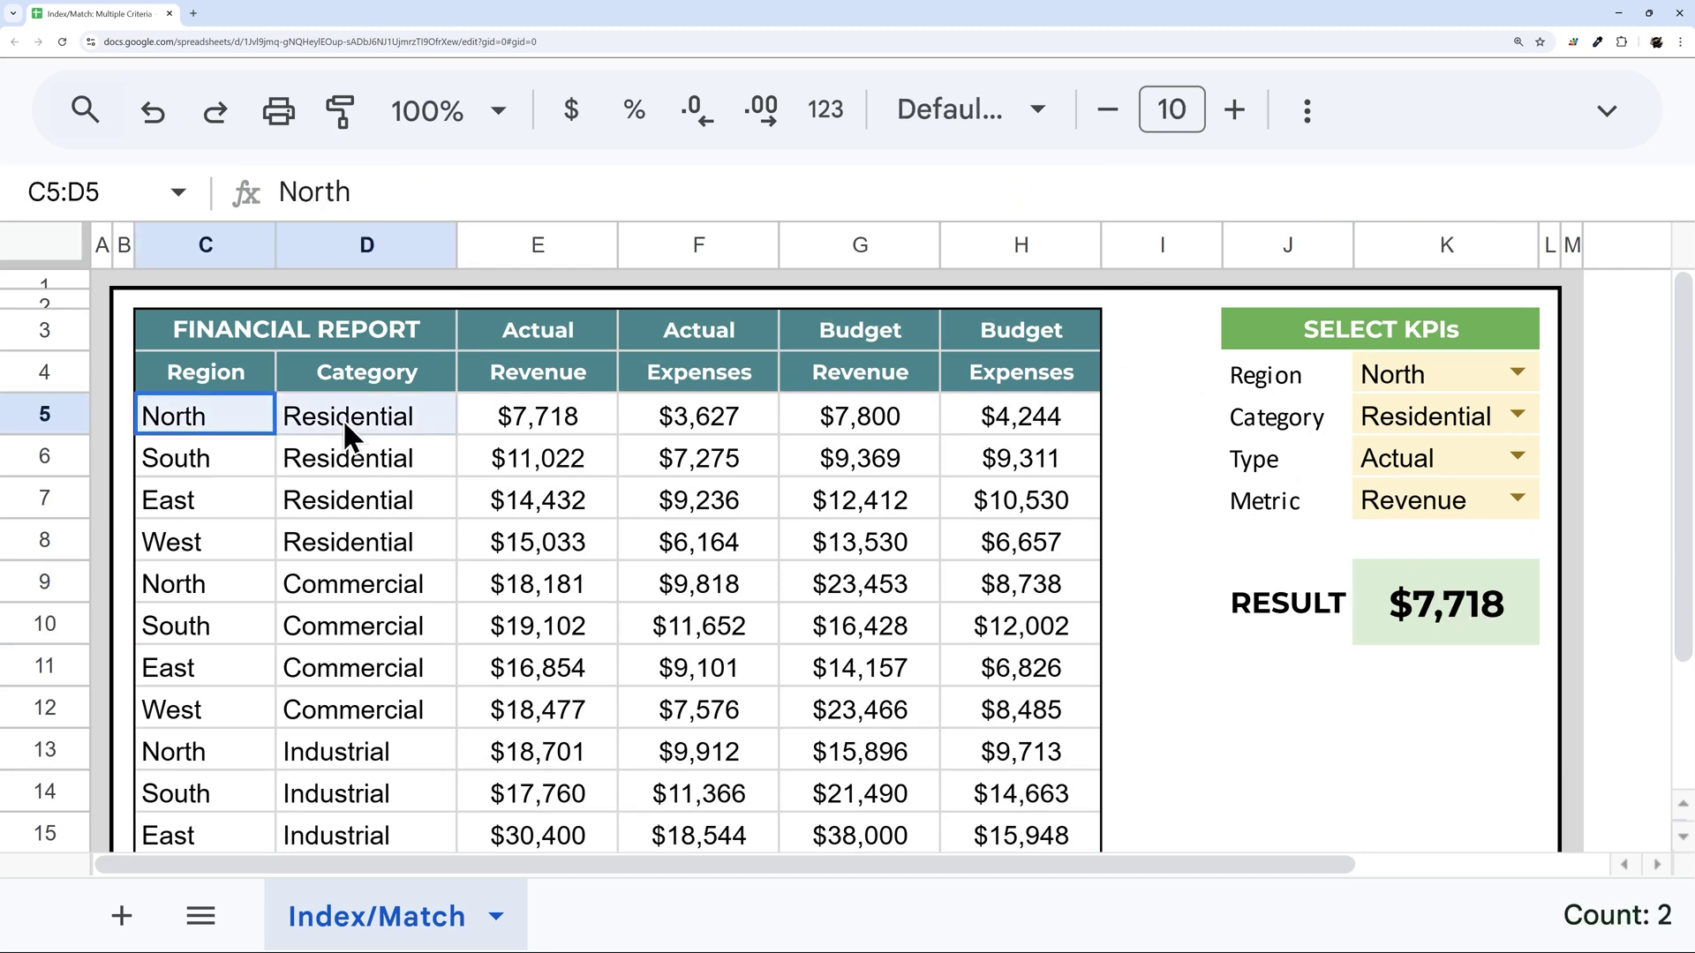
pyautogui.moveTo(503, 335); pyautogui.dragTo(510, 378)
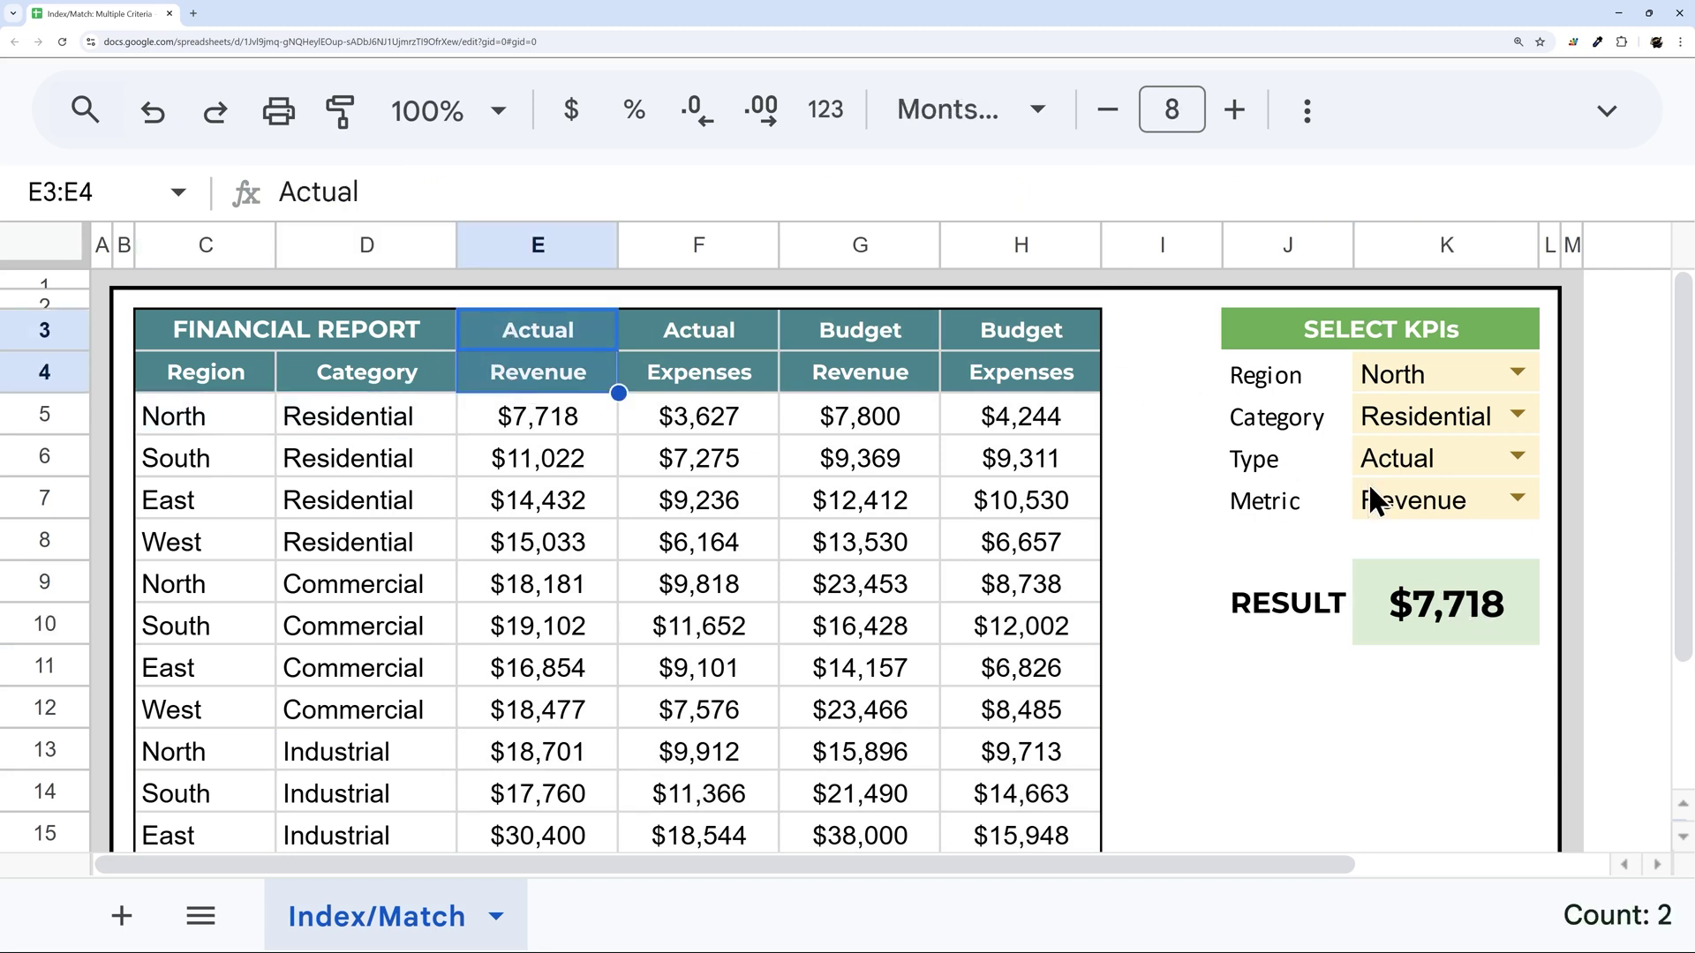
pyautogui.click(1520, 503)
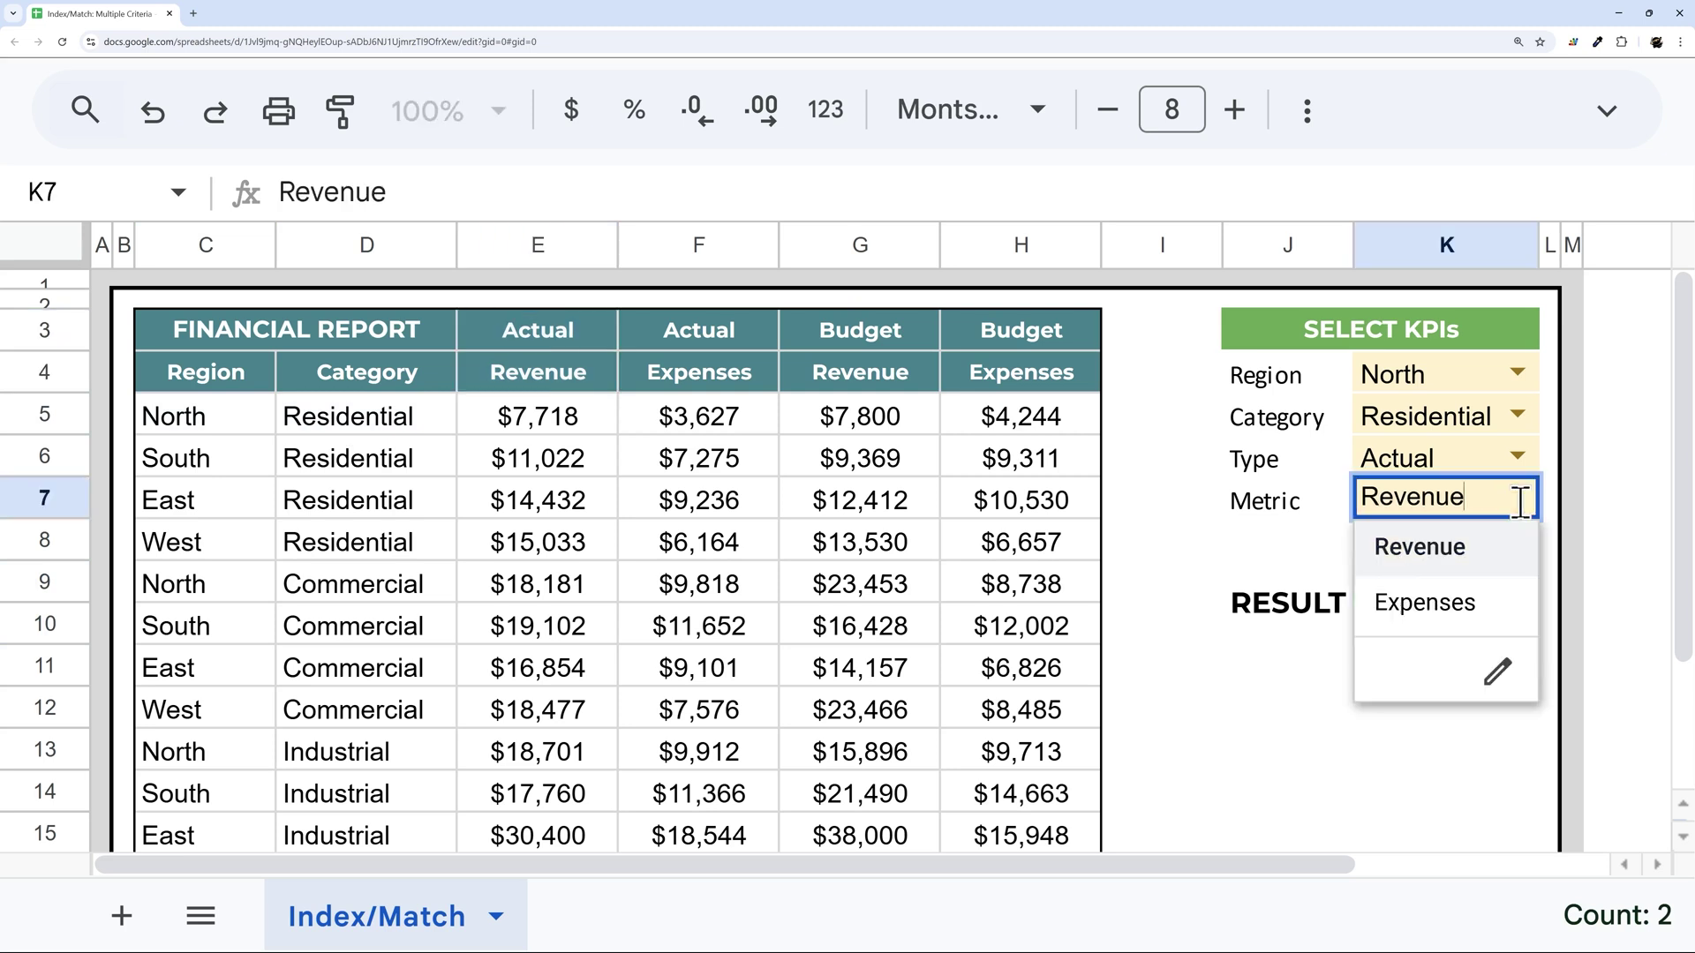
pyautogui.click(1436, 607)
pyautogui.click(1429, 628)
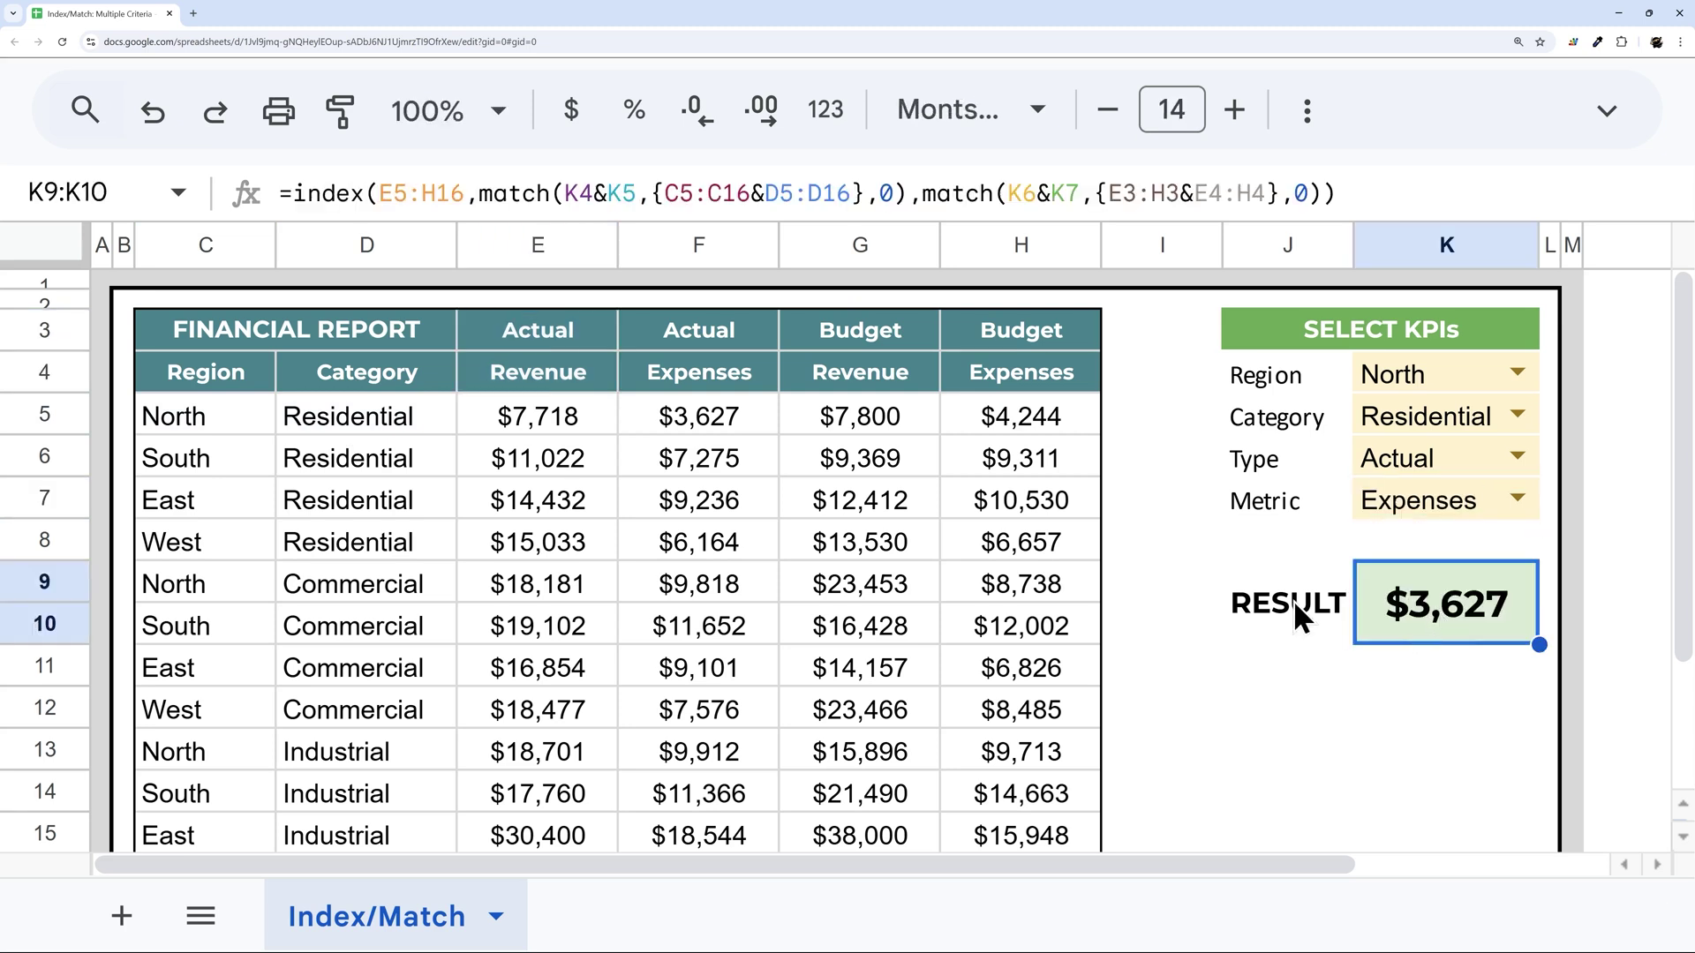
pyautogui.click(713, 417)
# Step: Set Type to Budget, confirming RESULT matches the $4,244 in H5
pyautogui.click(1485, 458)
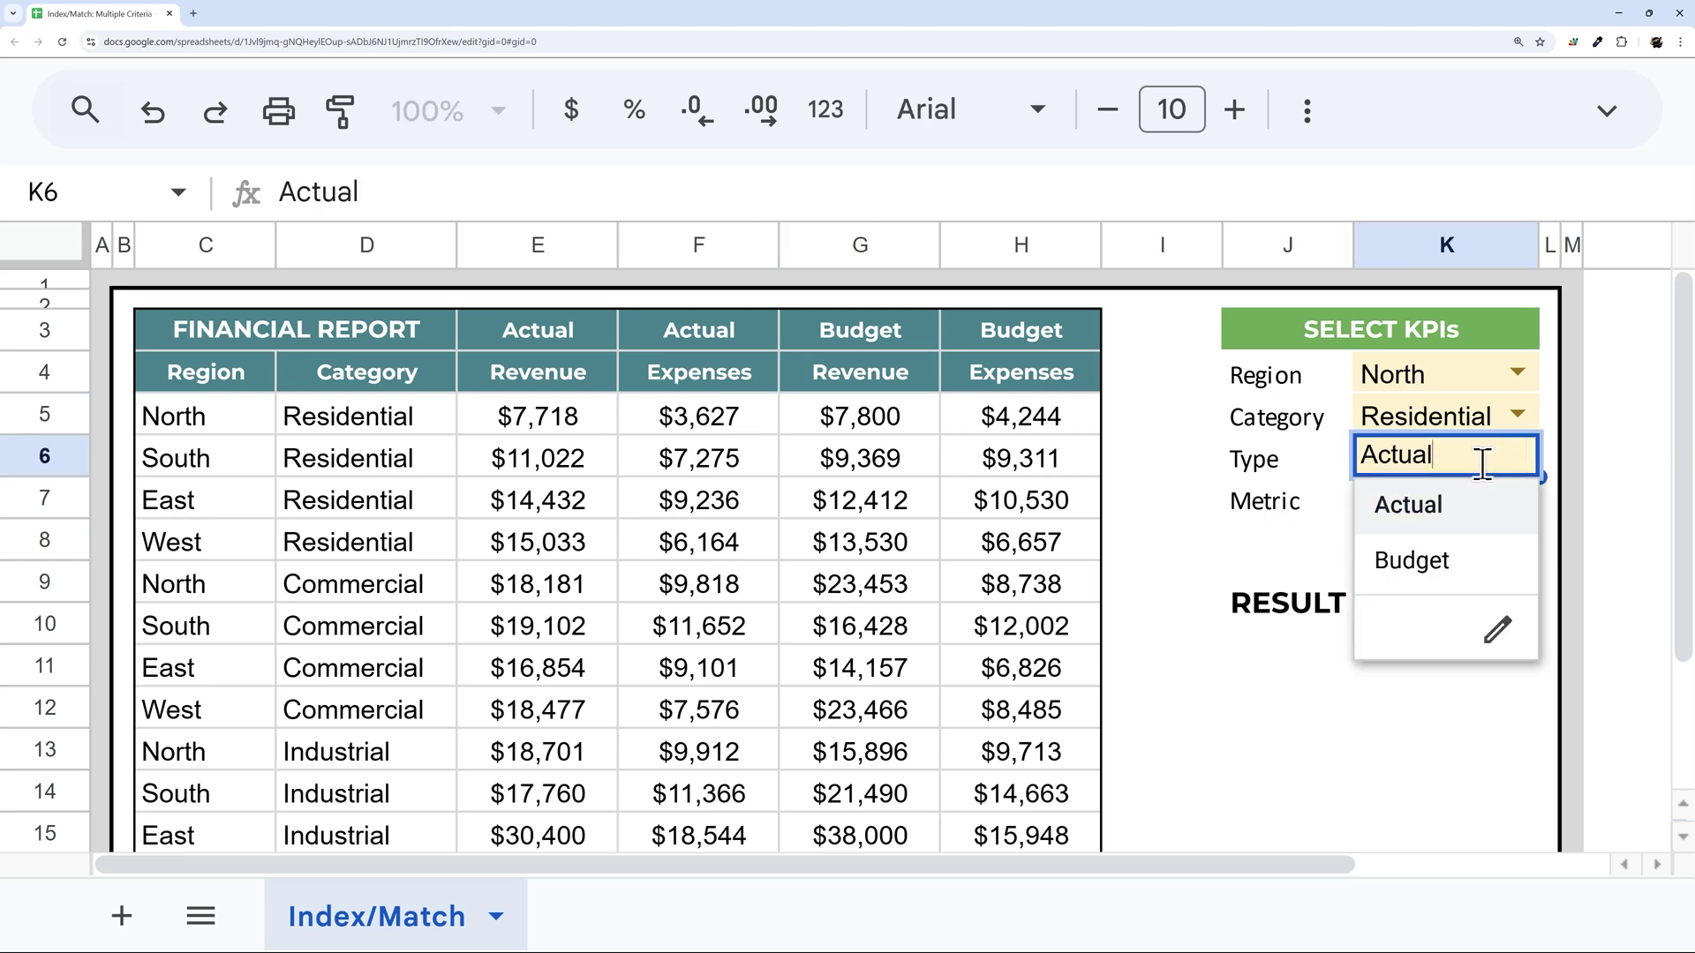
pyautogui.click(1002, 414)
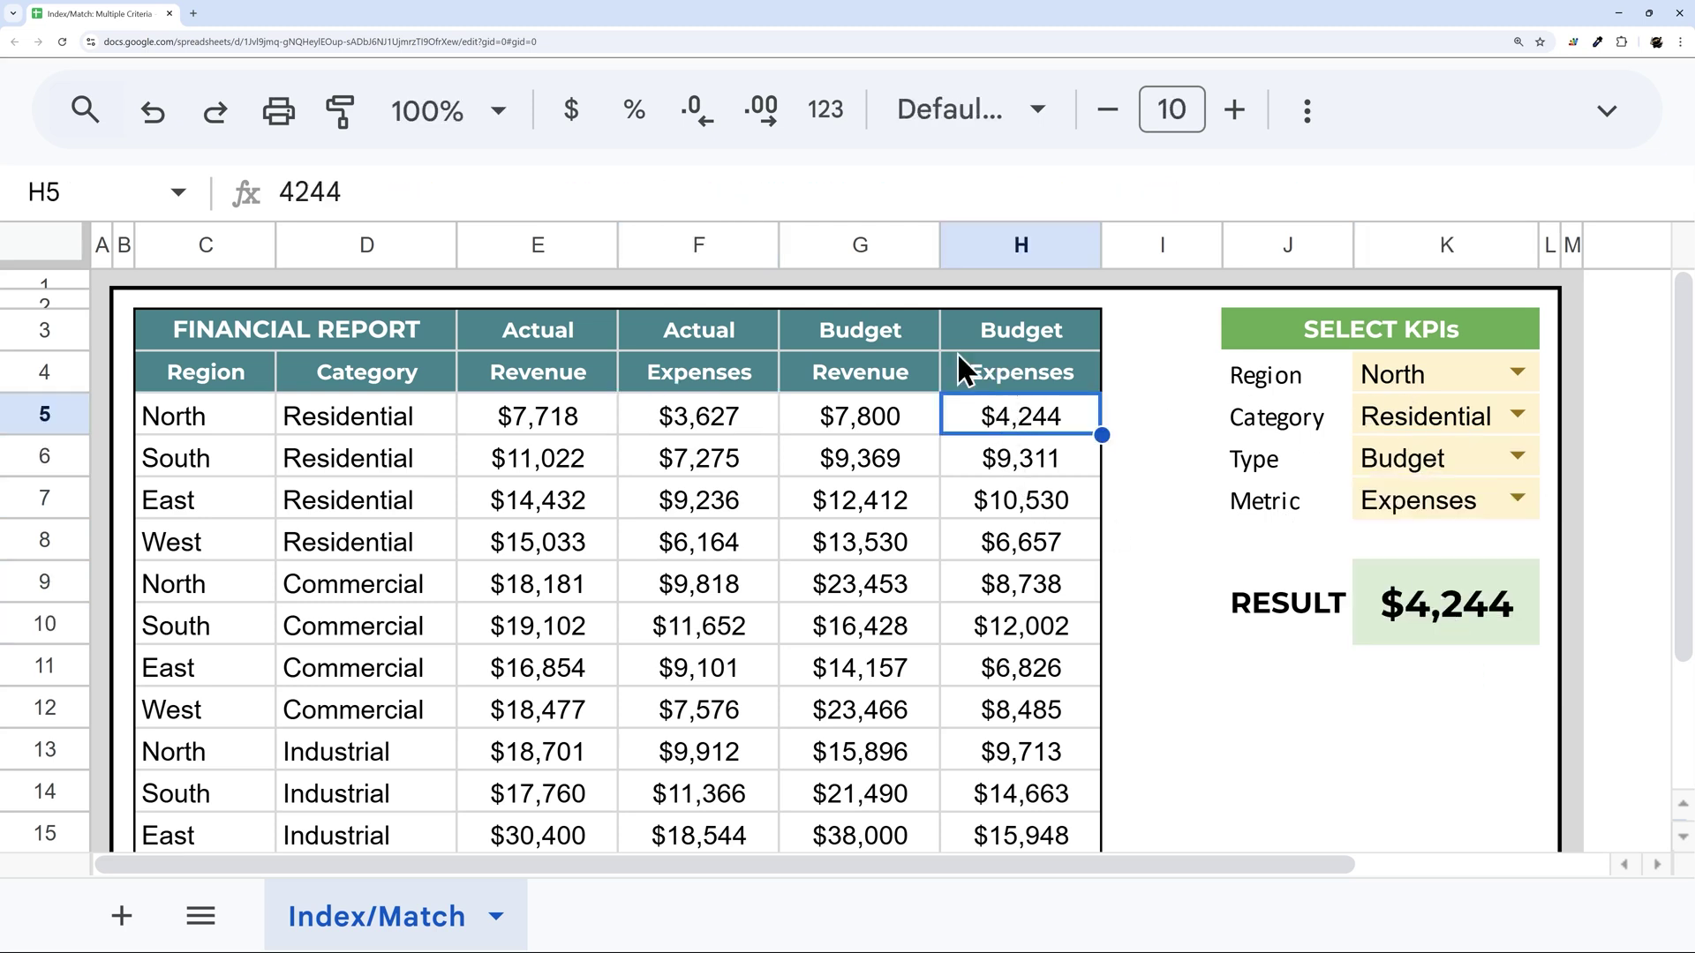
pyautogui.moveTo(257, 413); pyautogui.dragTo(380, 418)
pyautogui.moveTo(1008, 338); pyautogui.dragTo(1005, 372)
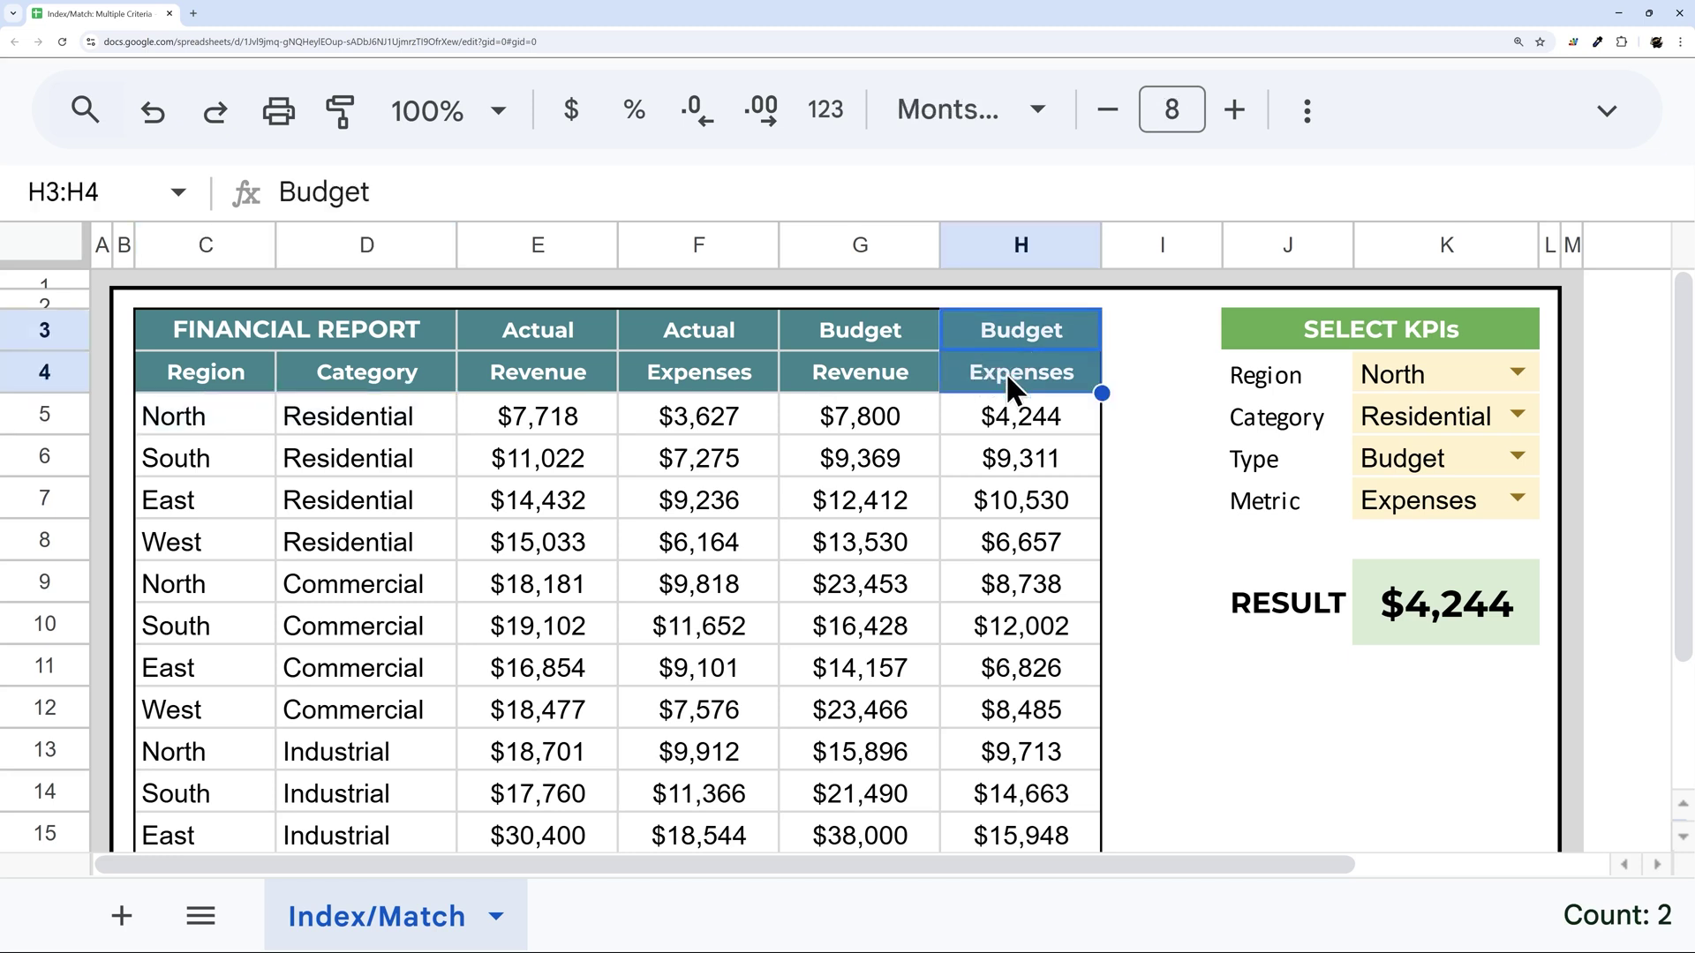
pyautogui.click(1013, 416)
# Step: Set Region to West and confirm RESULT's $6,657 matches H8
pyautogui.click(1517, 375)
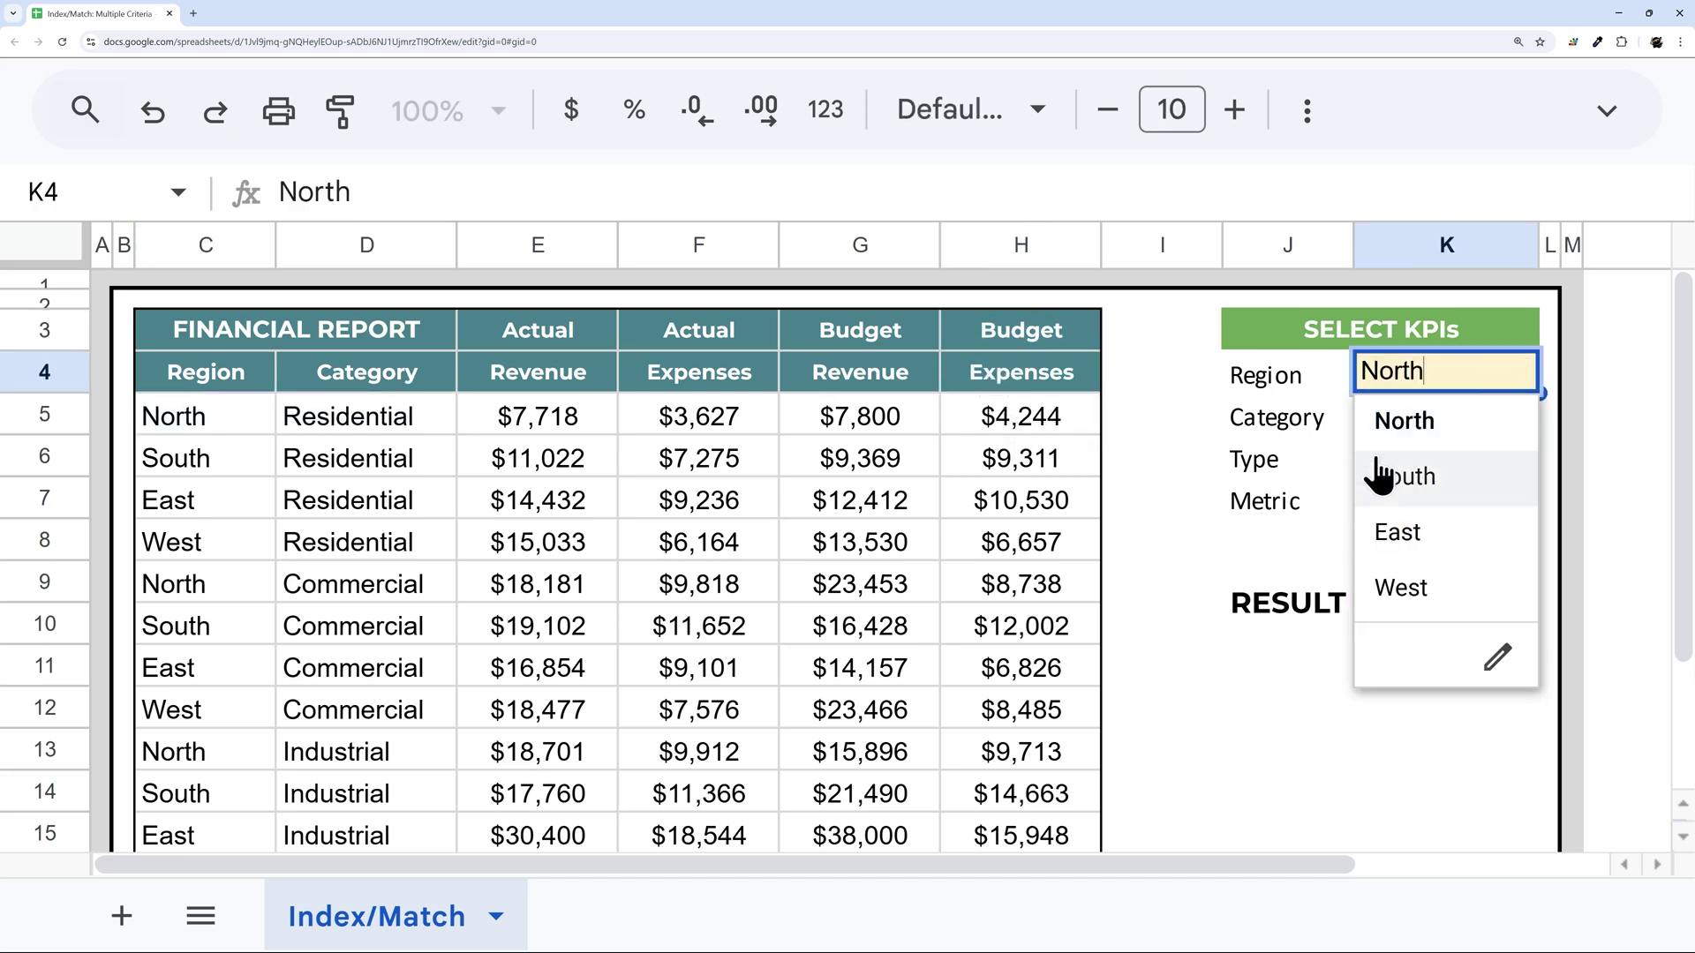
pyautogui.click(1424, 593)
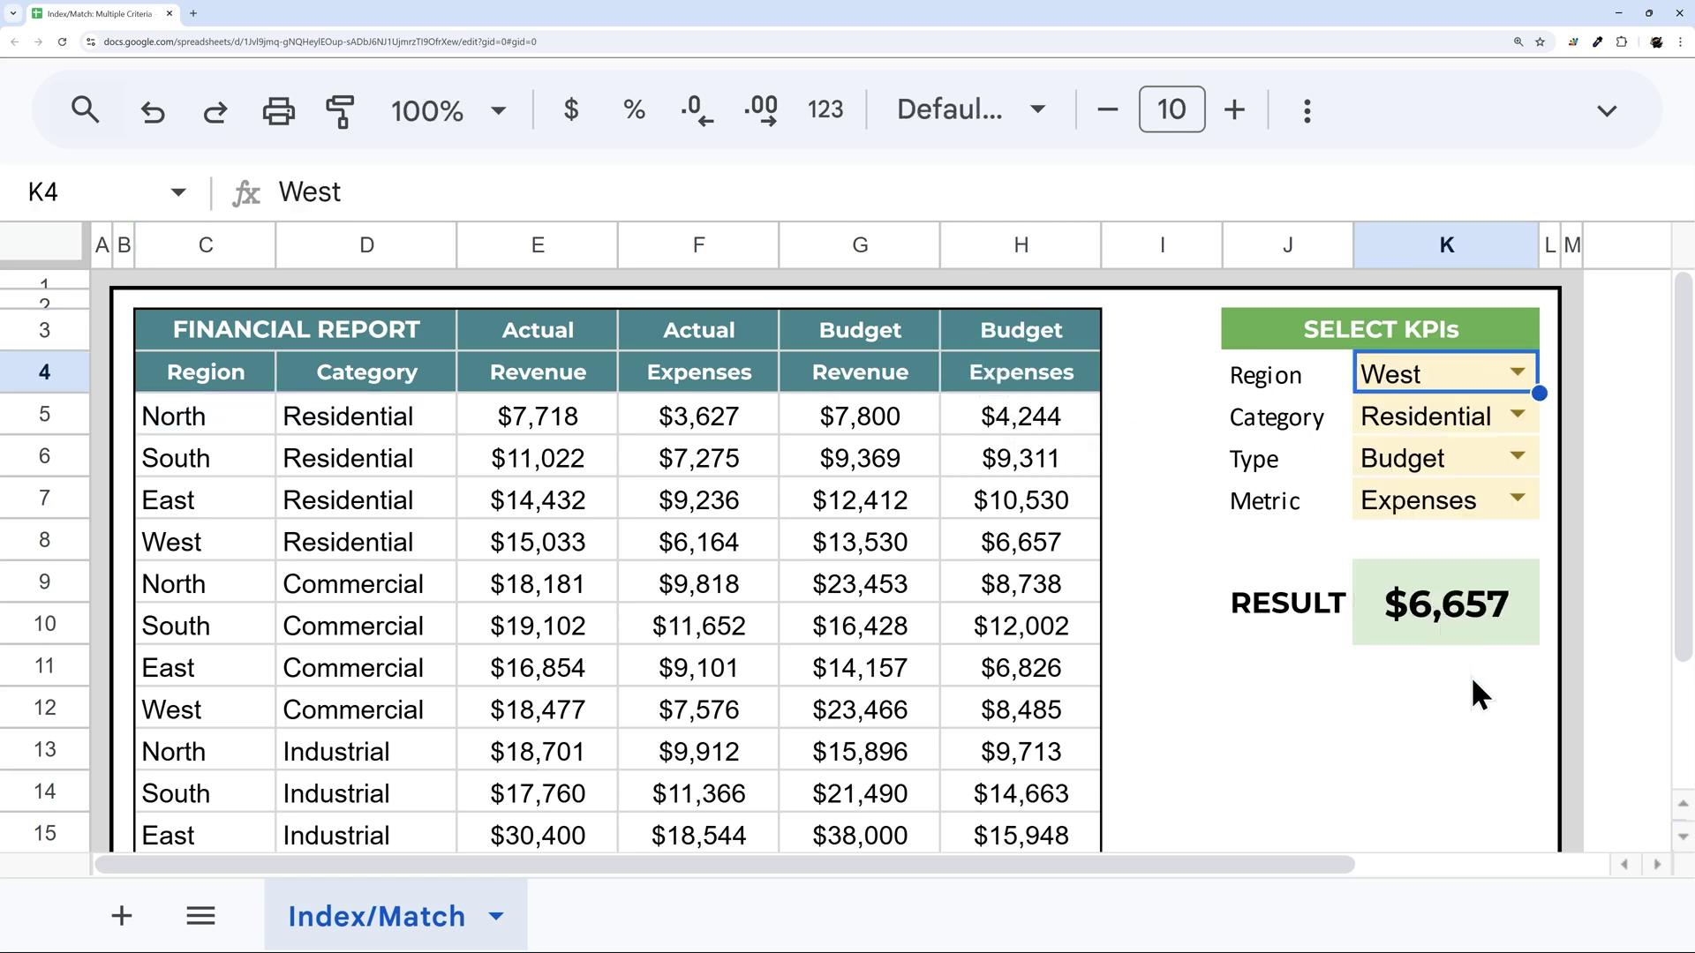
pyautogui.click(1449, 614)
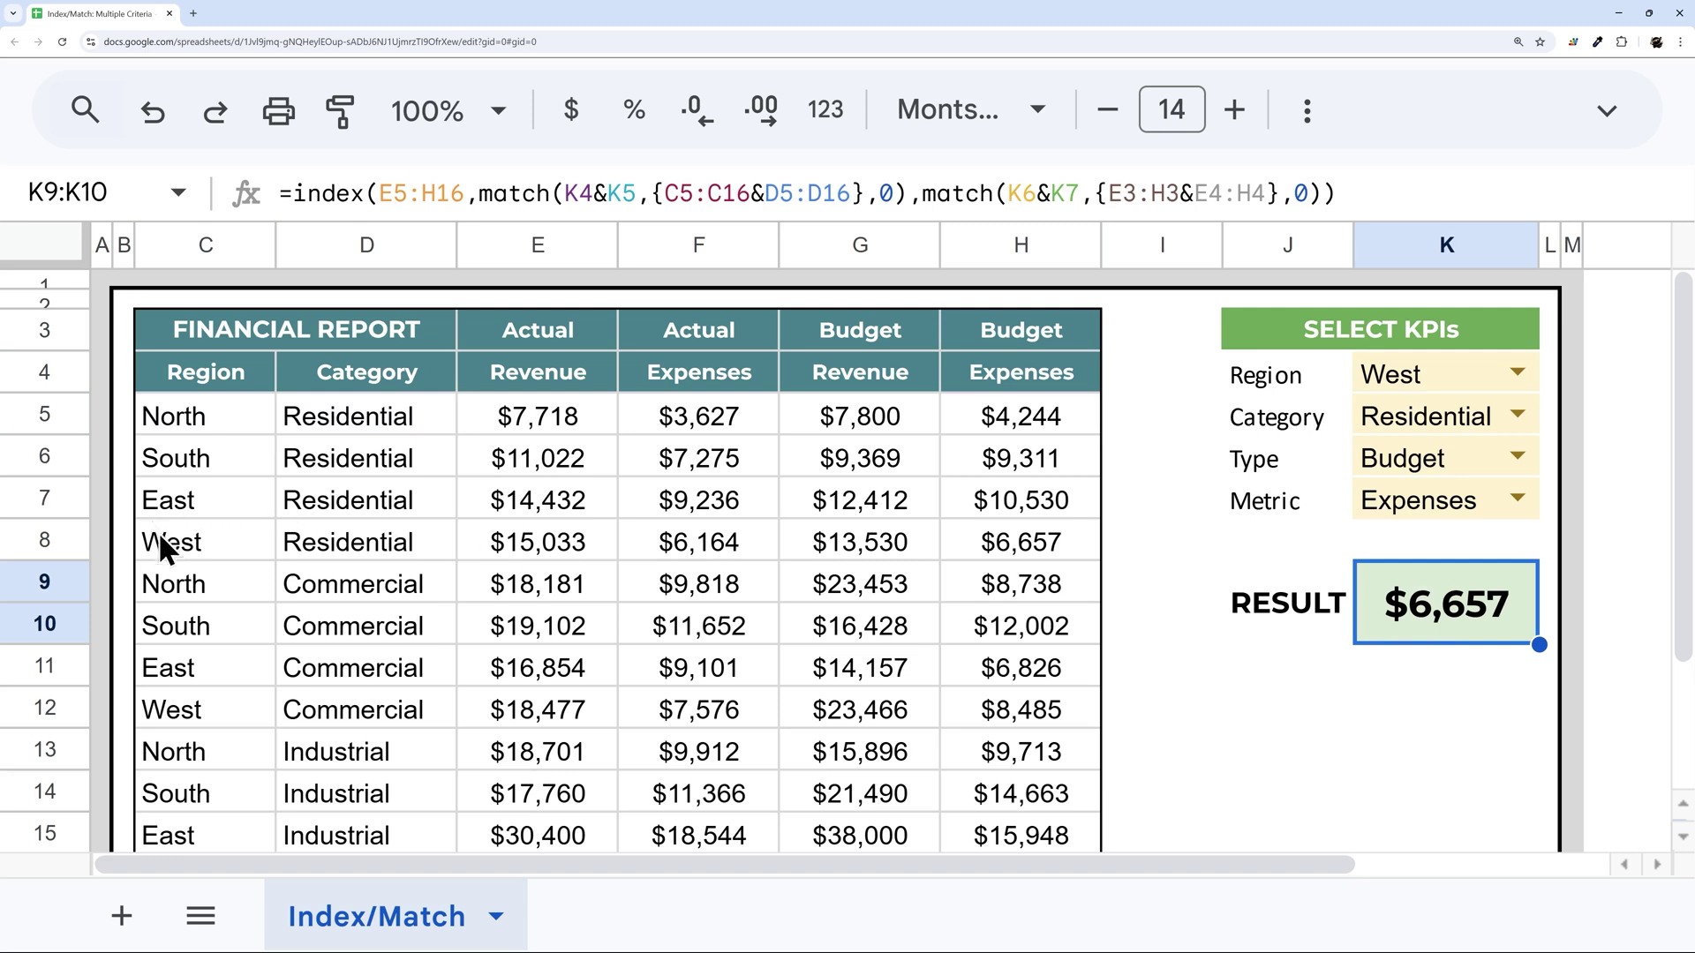
pyautogui.moveTo(161, 543); pyautogui.dragTo(1037, 541)
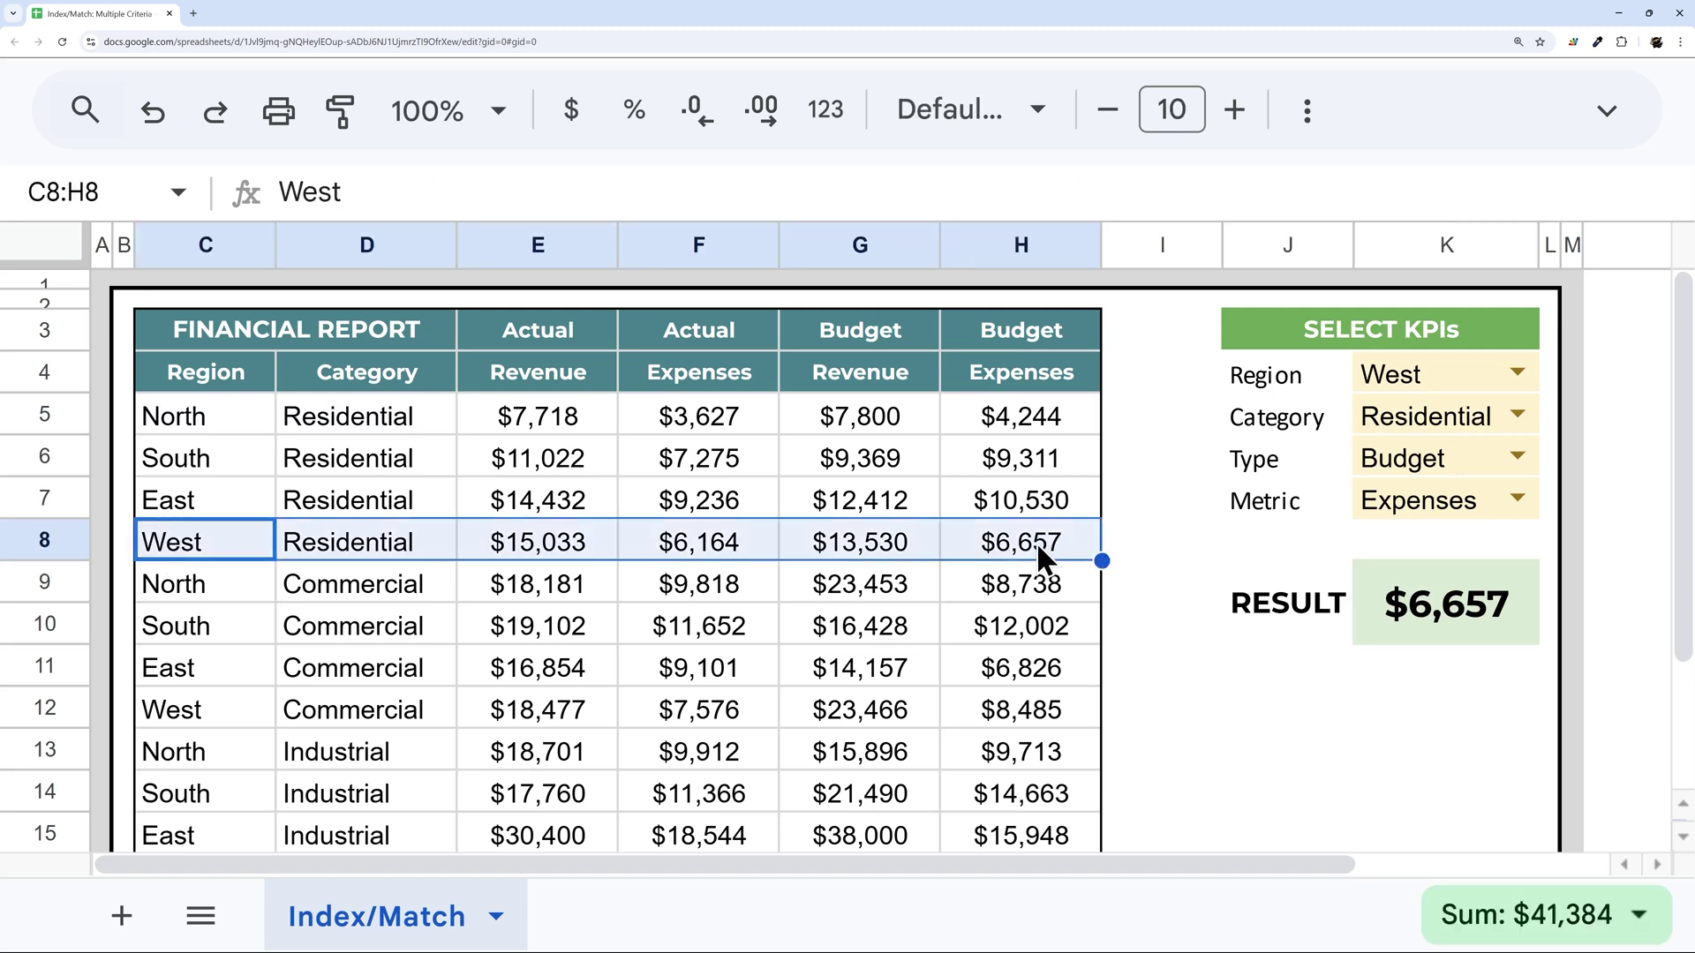
pyautogui.click(1038, 541)
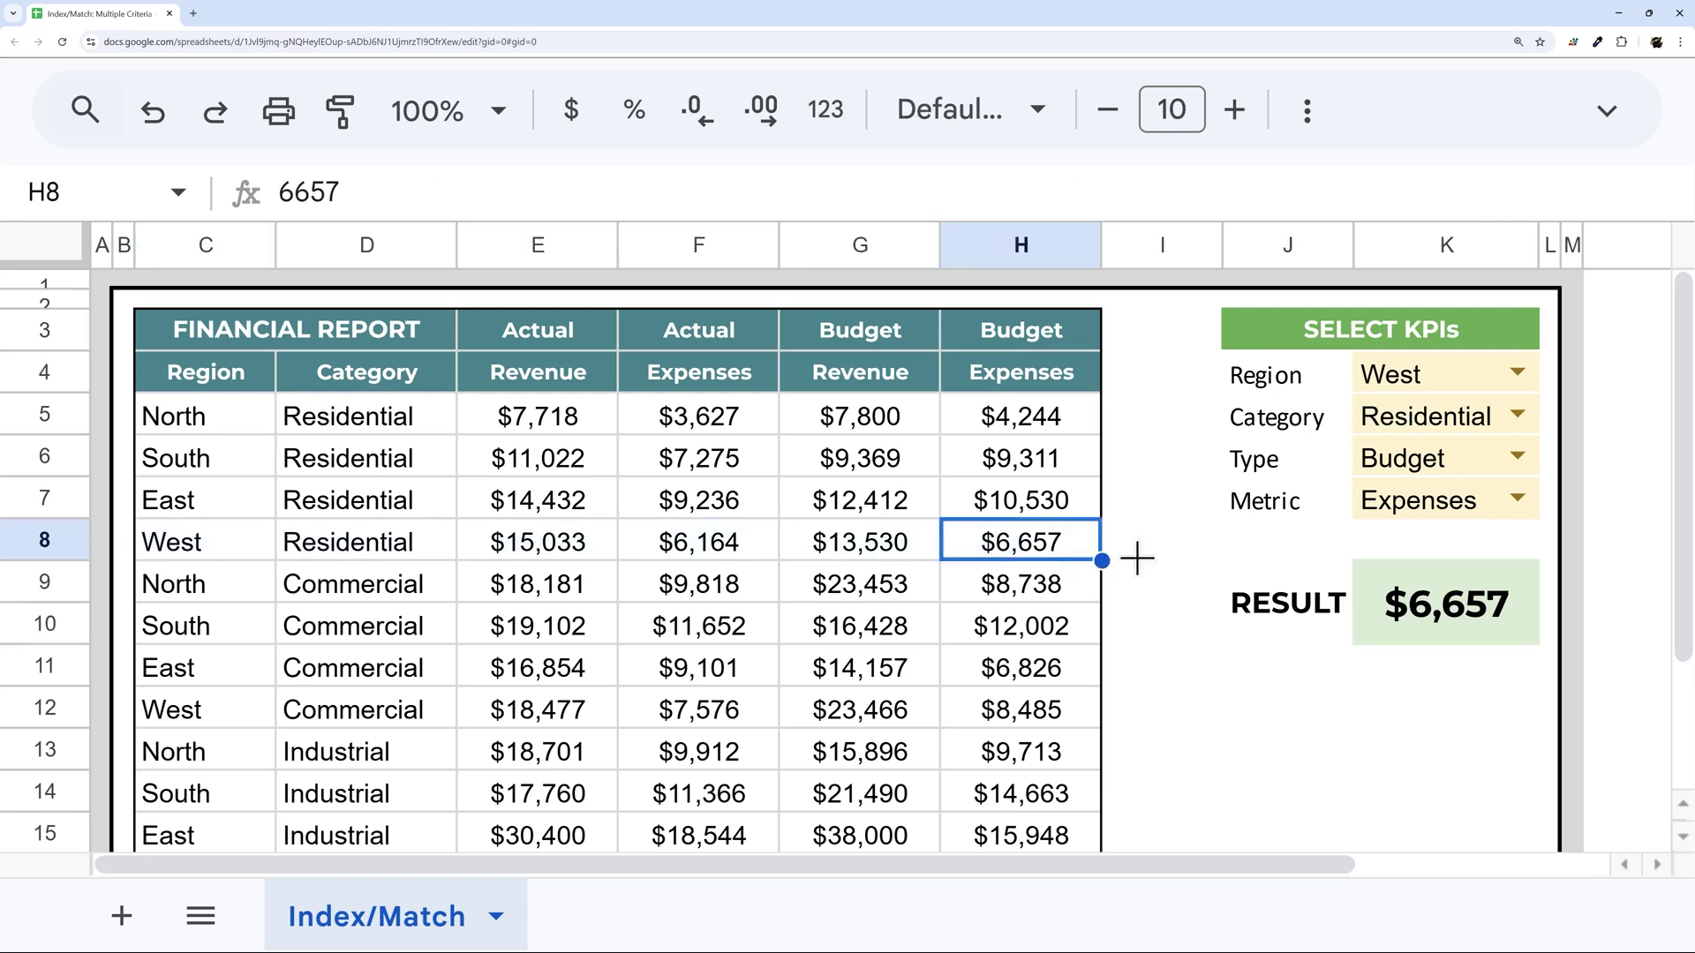
pyautogui.click(1524, 619)
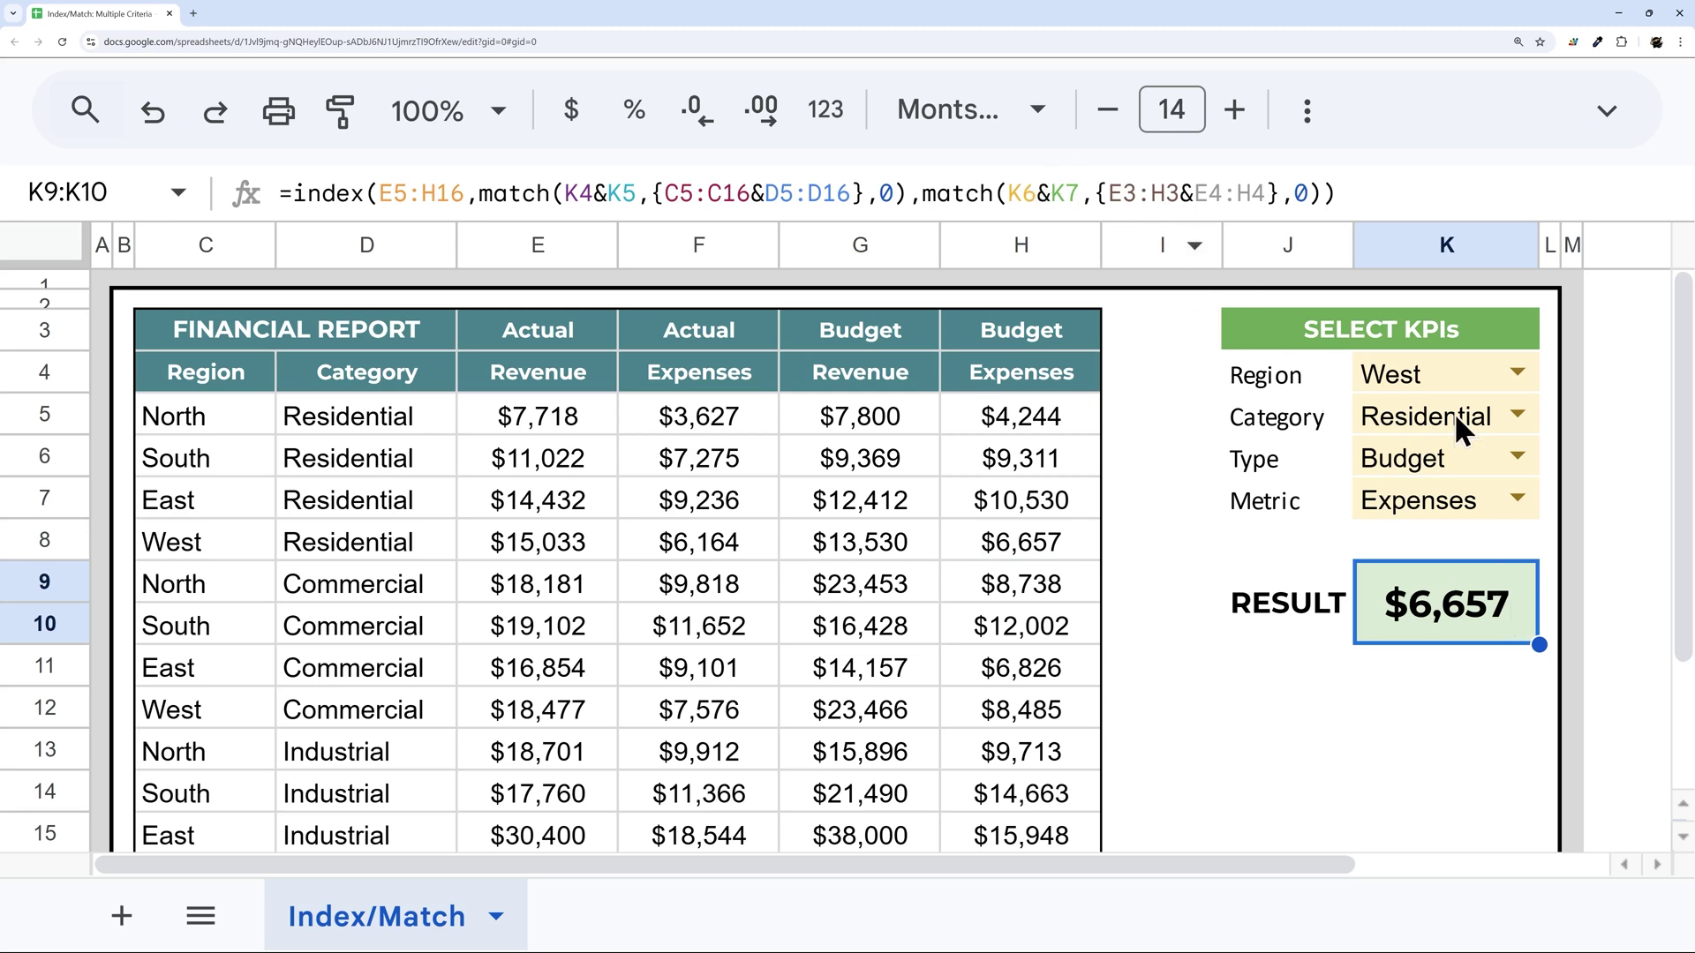
pyautogui.moveTo(479, 193); pyautogui.dragTo(910, 194)
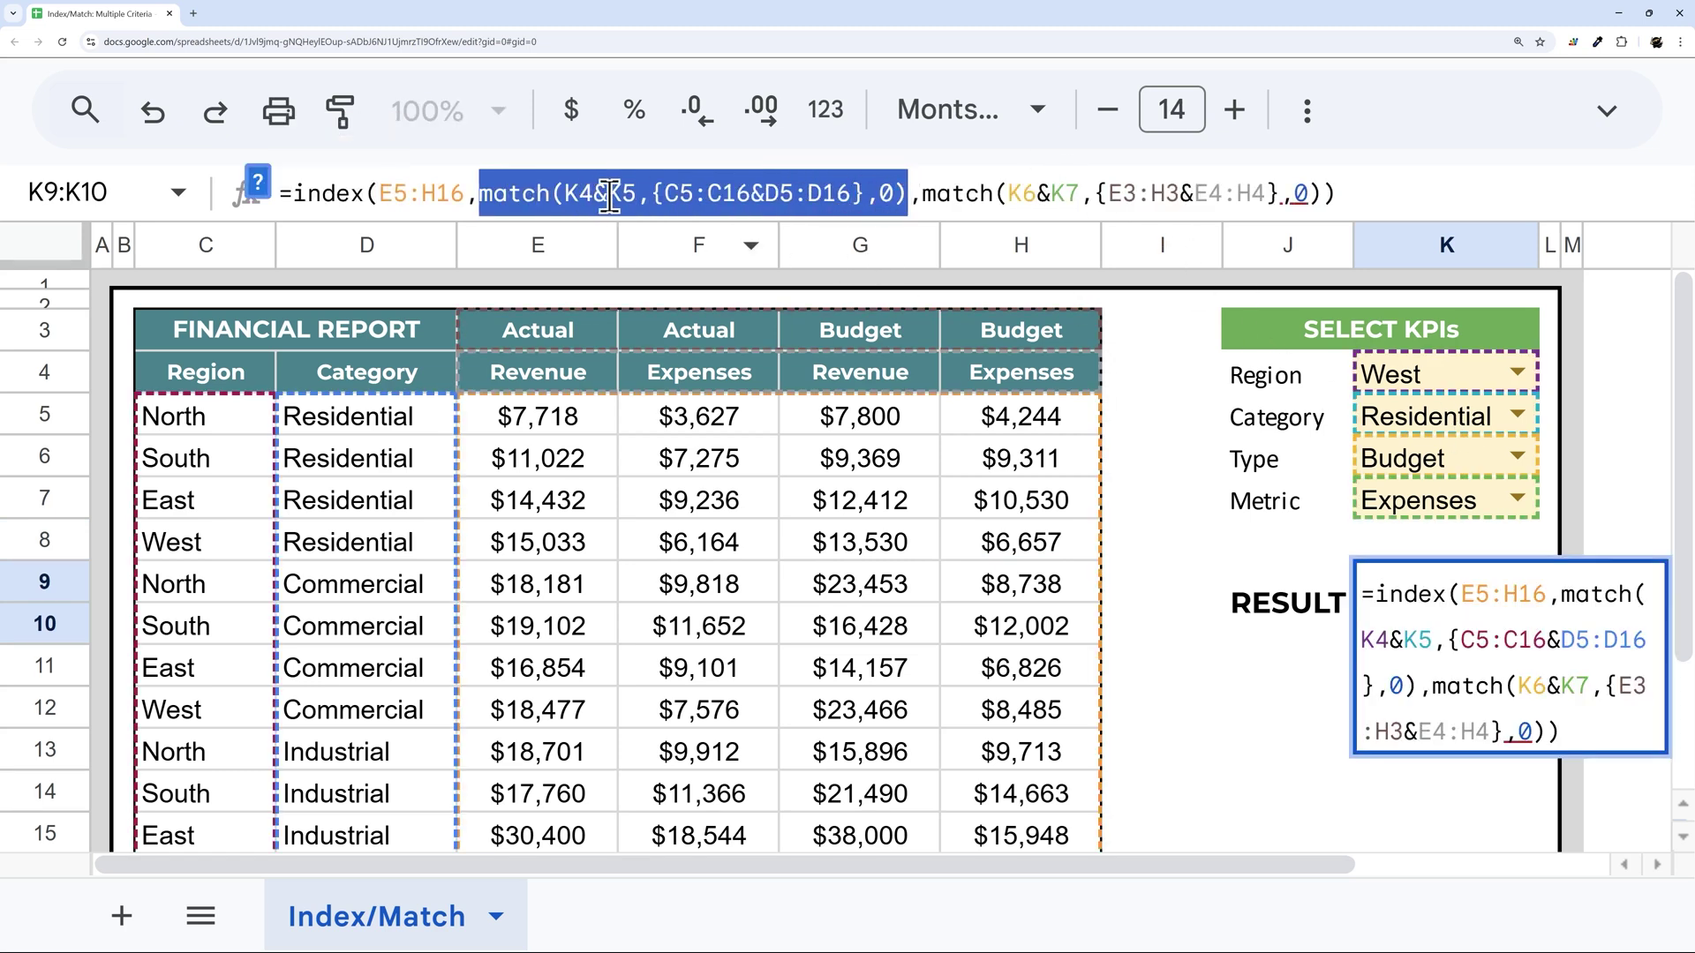
pyautogui.moveTo(1037, 194); pyautogui.dragTo(1080, 193)
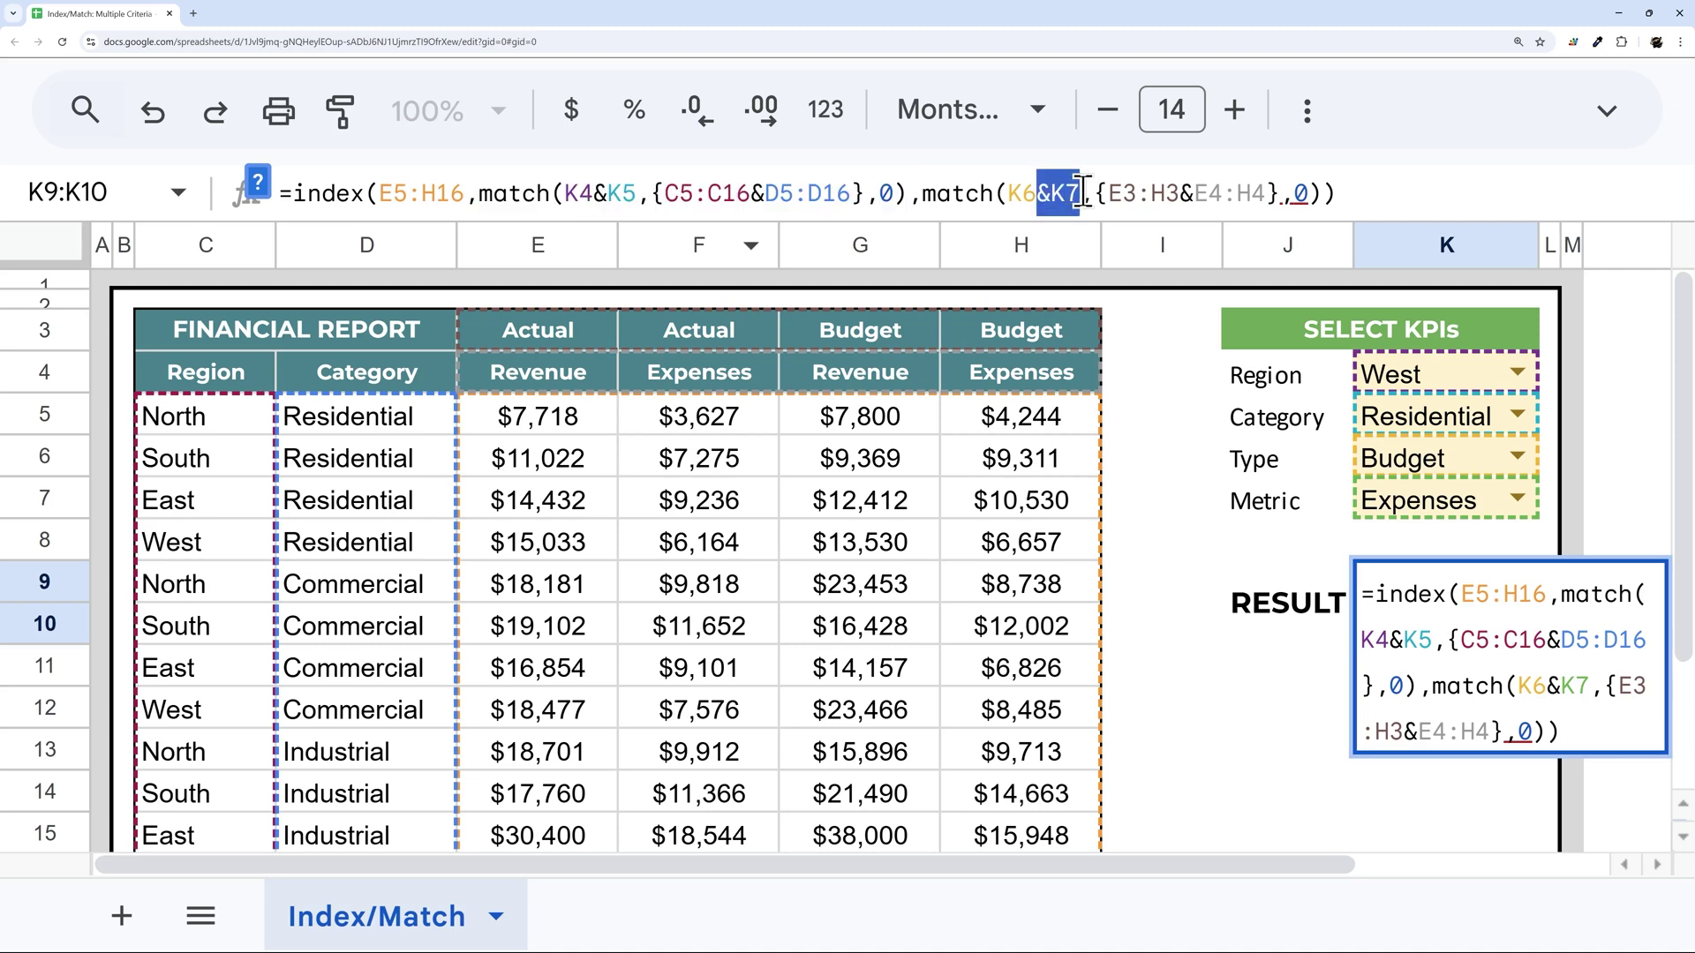
pyautogui.press('BackSpace')
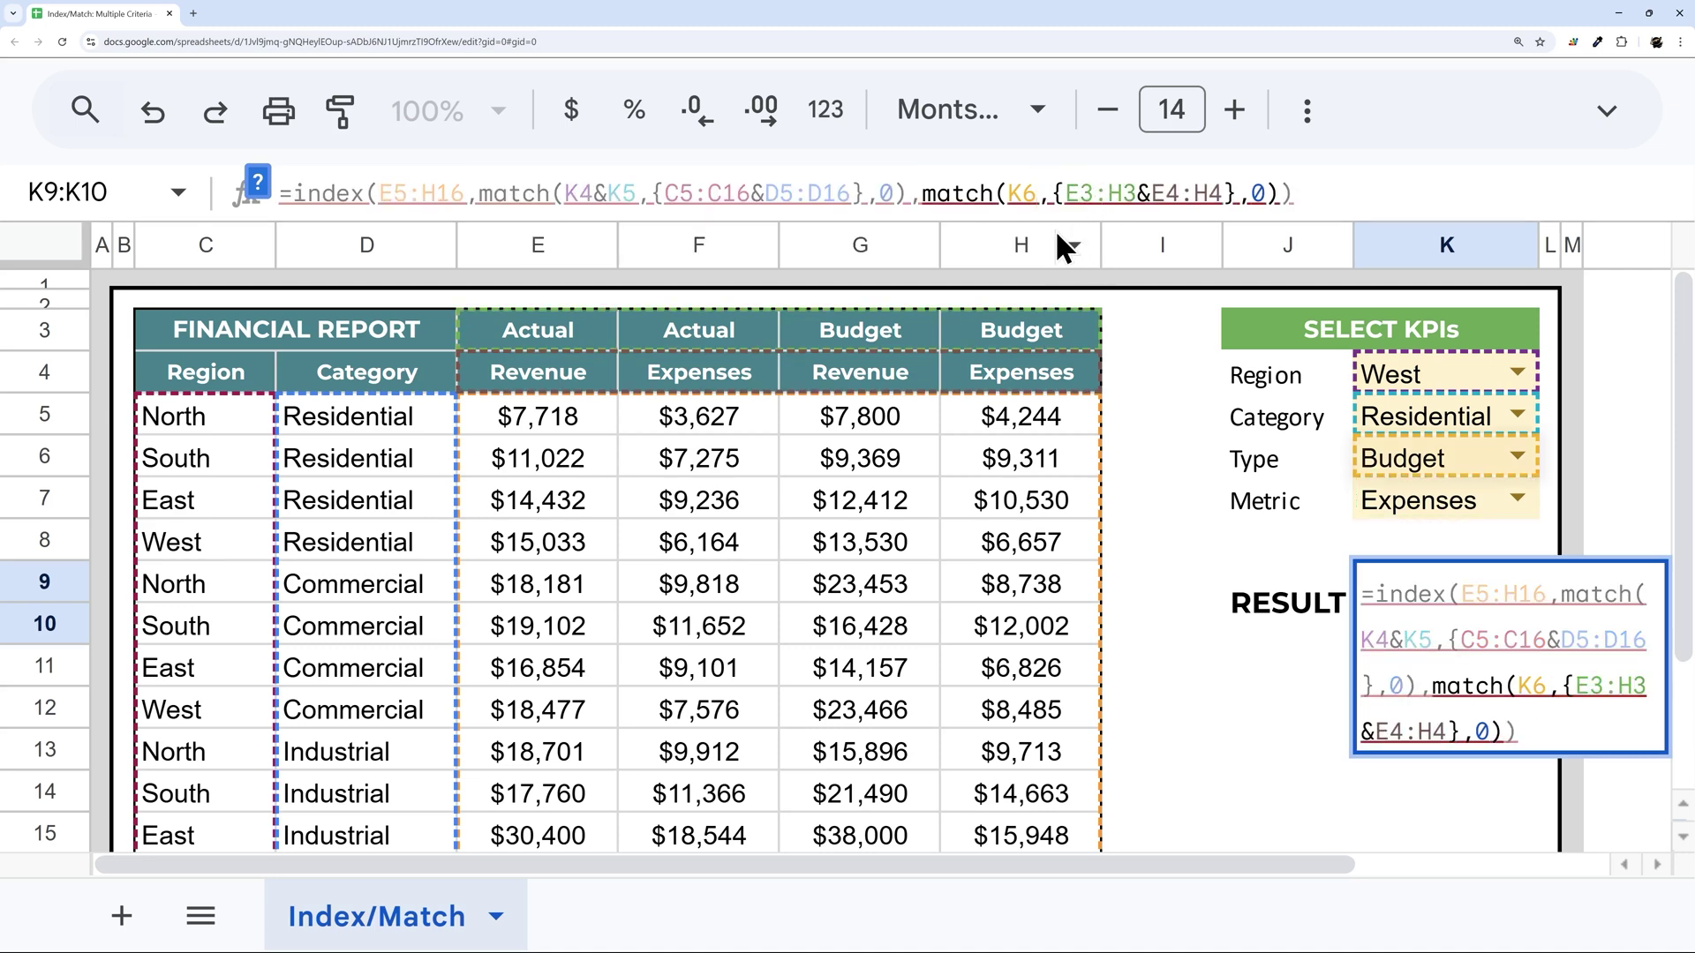
pyautogui.press('Escape')
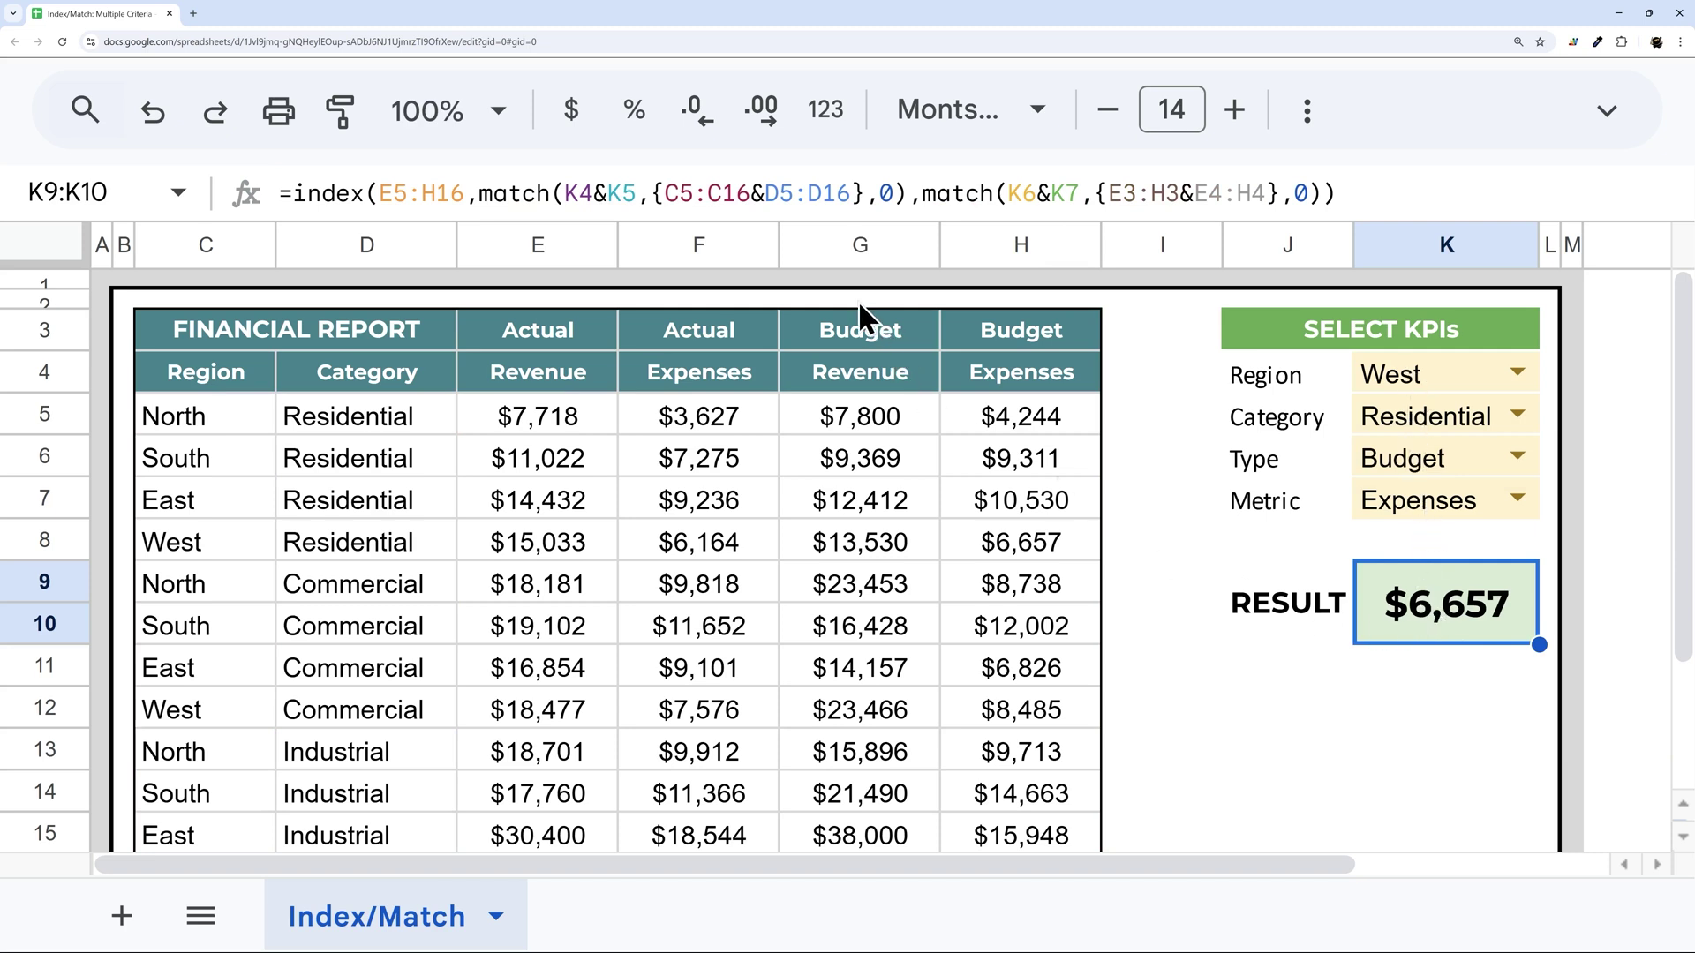
pyautogui.moveTo(566, 191); pyautogui.dragTo(631, 195)
pyautogui.click(638, 194)
pyautogui.write('& ')
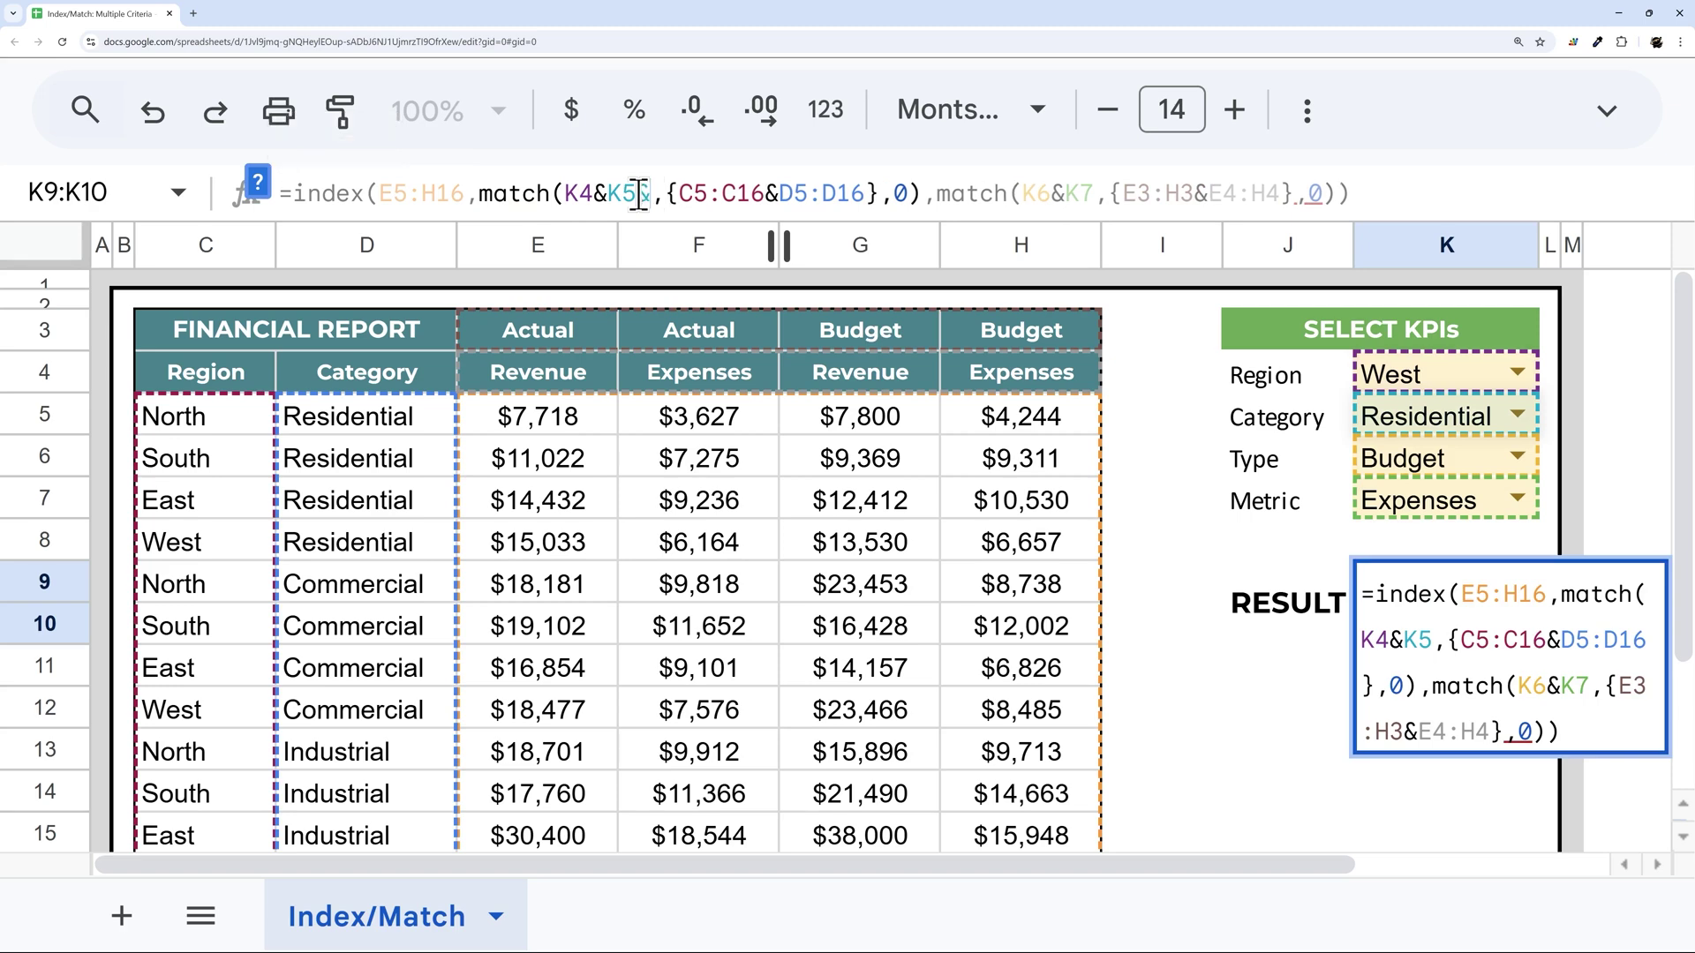
pyautogui.write('K6')
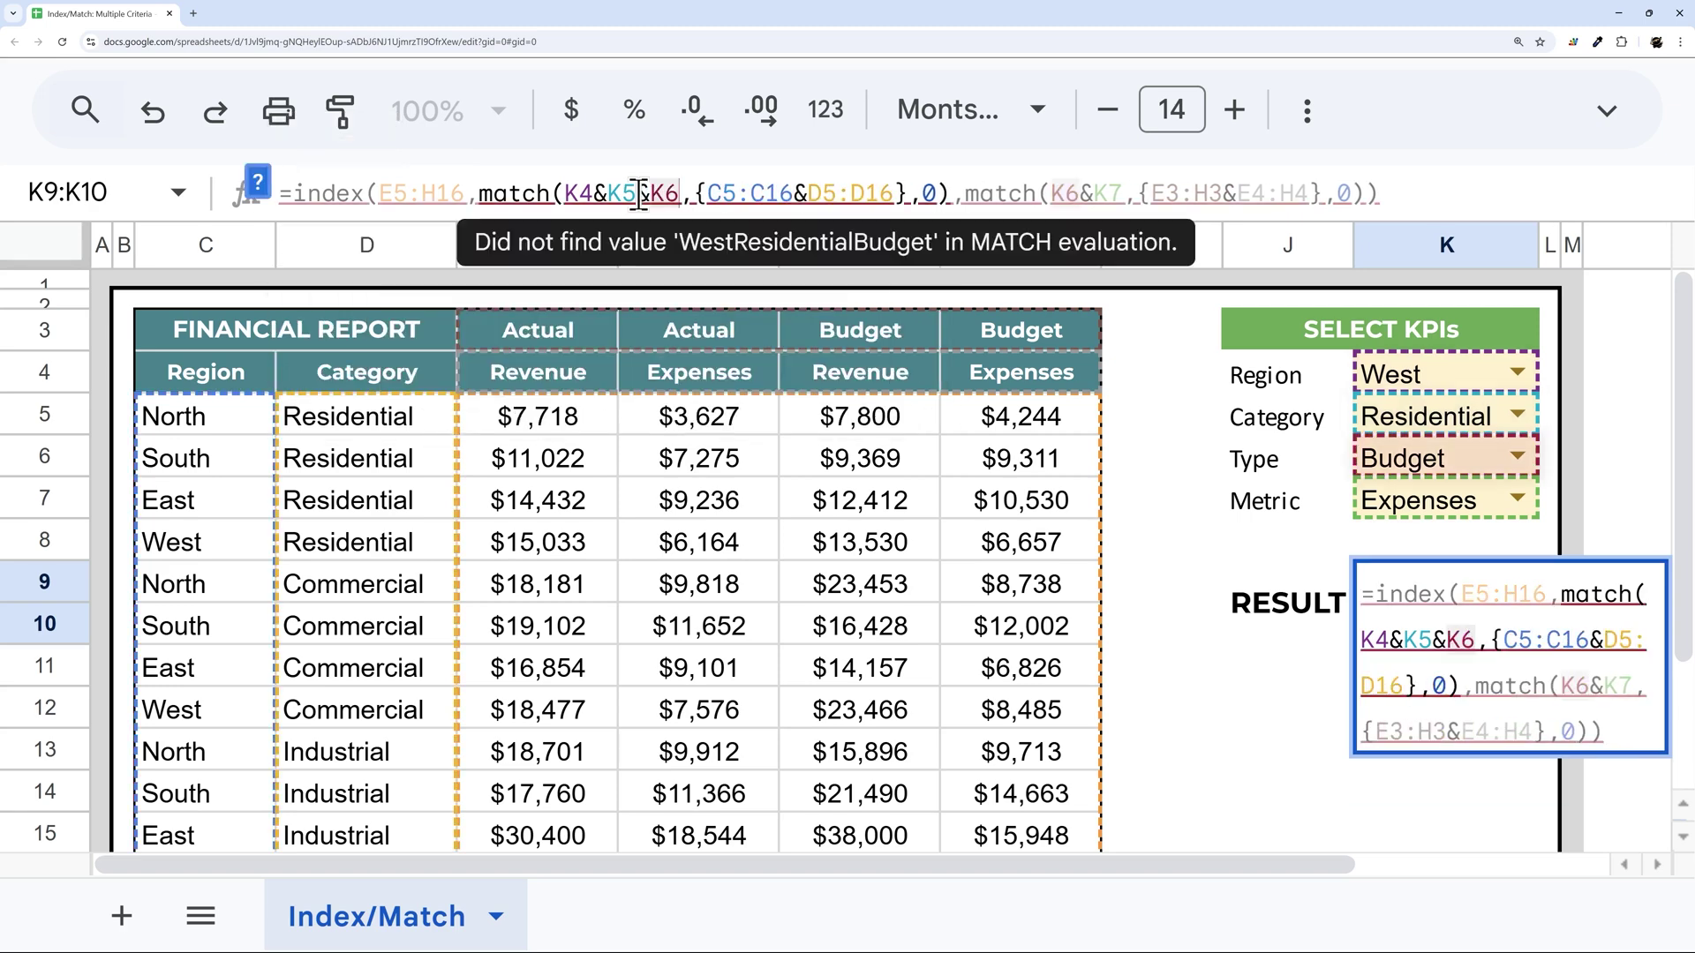
pyautogui.click(918, 193)
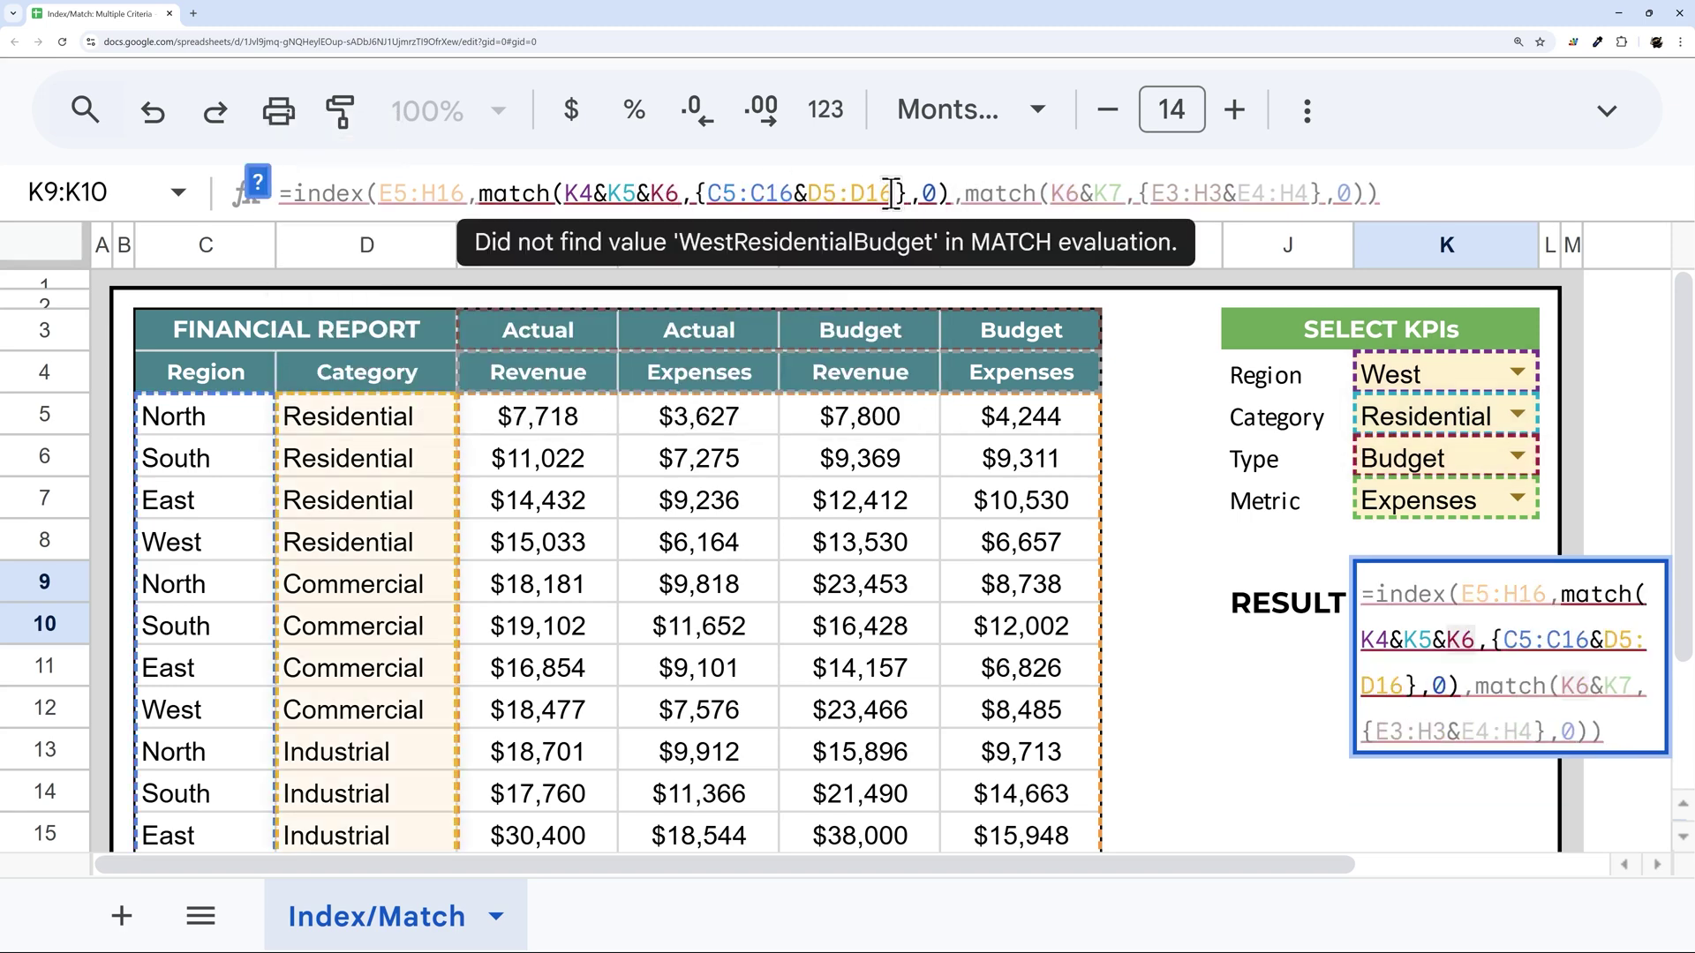
pyautogui.press('BackSpace')
pyautogui.press('BackSpace')
pyautogui.press('BackSpace')
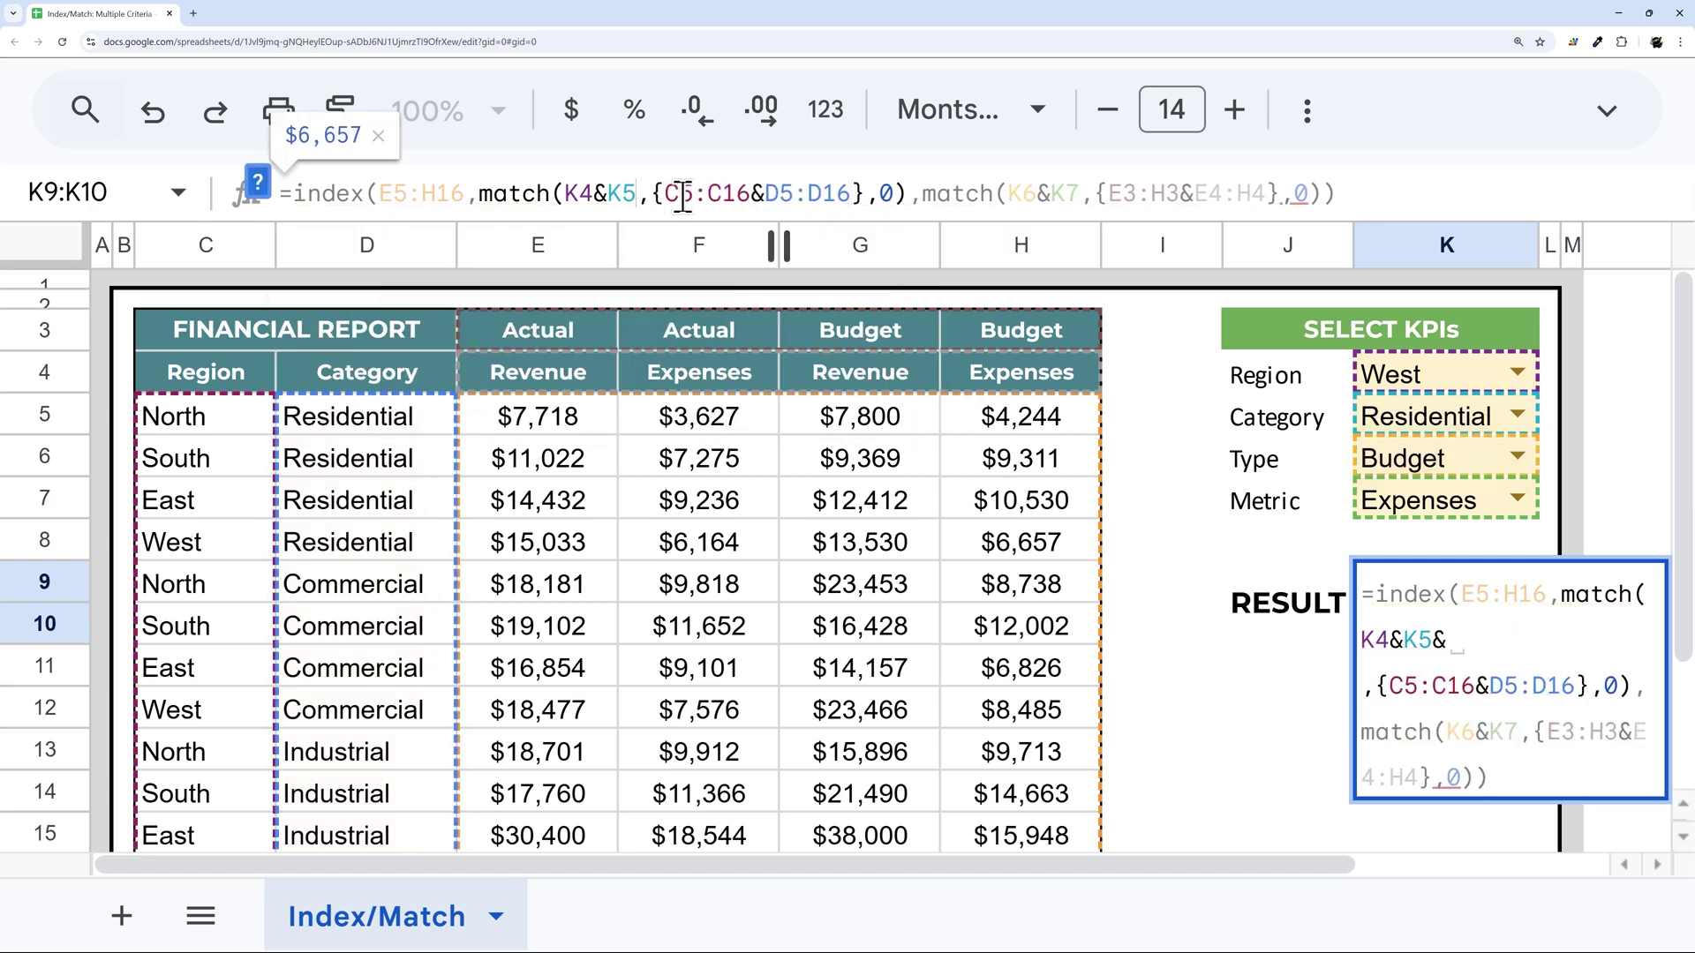
pyautogui.press('Escape')
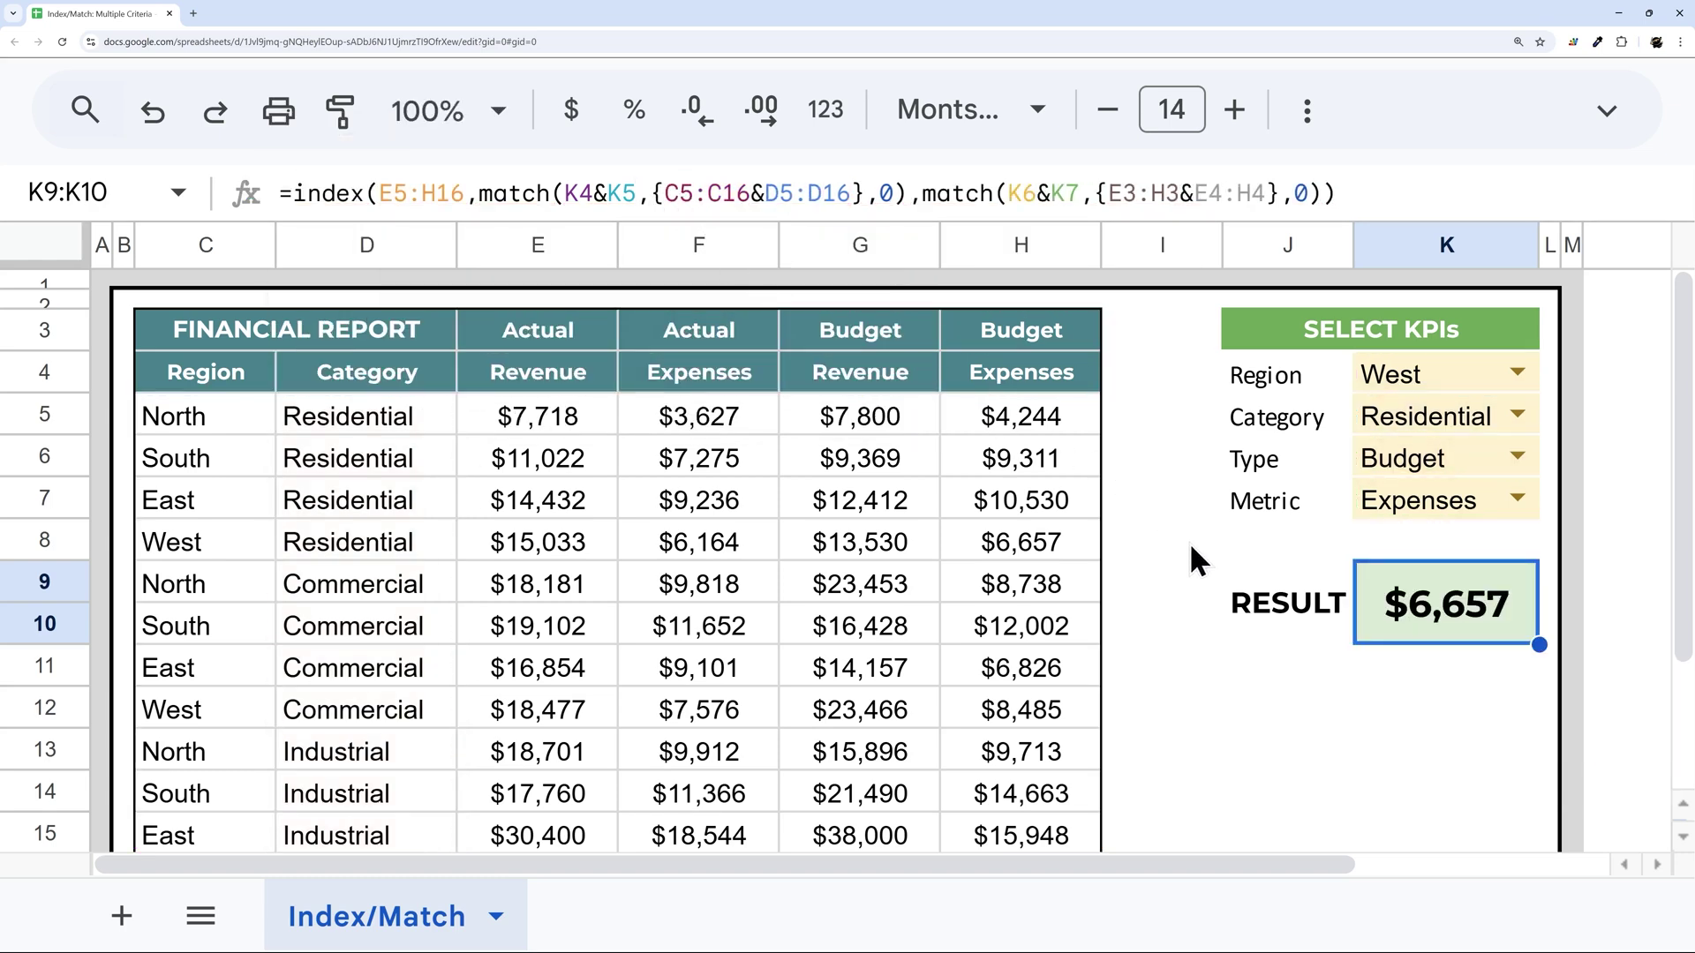